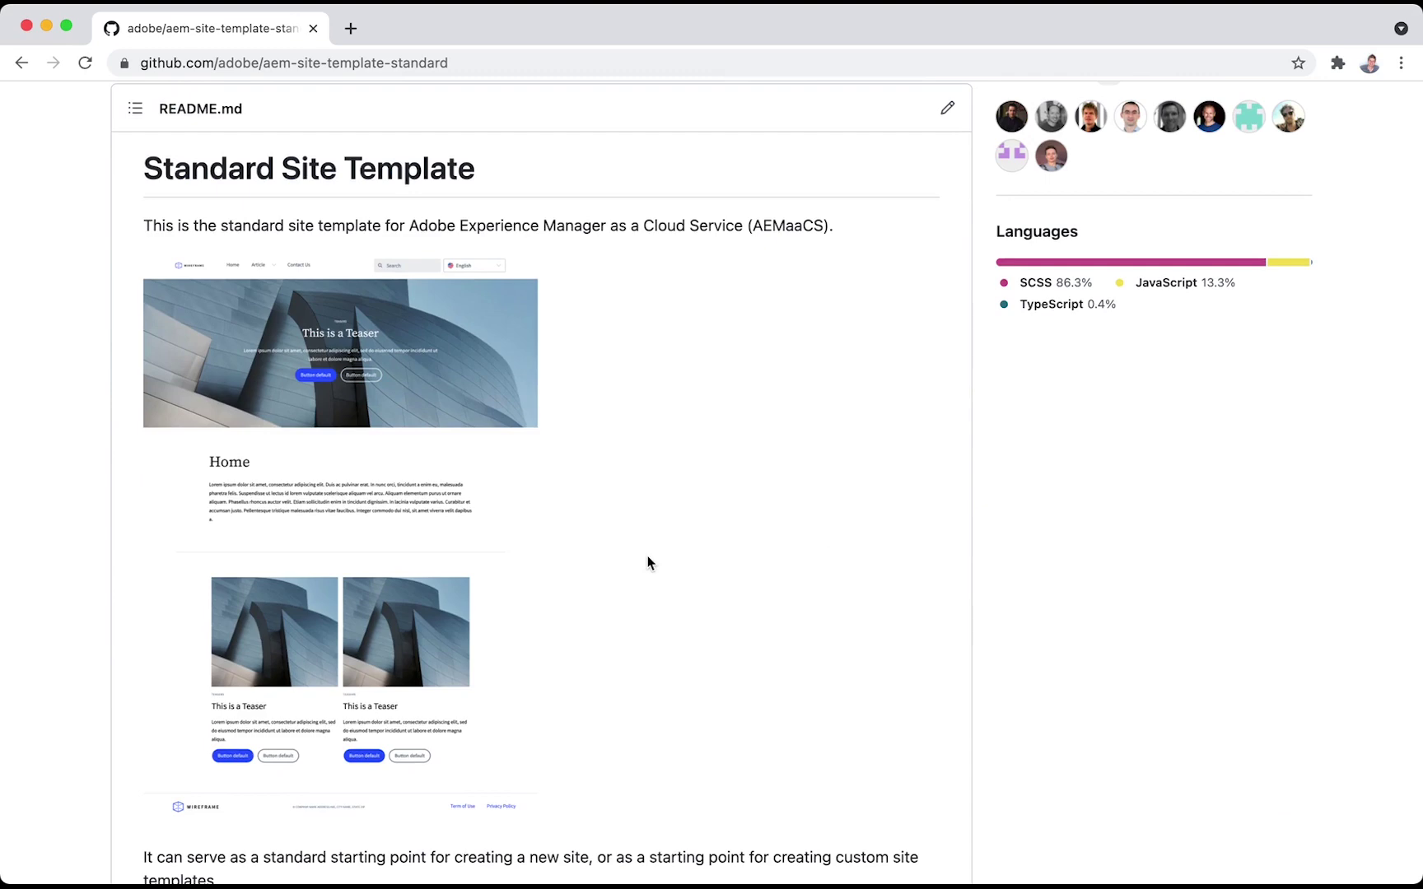
# Download the aem-site-template-standard zip from the v1.1.0 release on GitHub
pyautogui.scroll(10, 647, 562)
pyautogui.click(1036, 647)
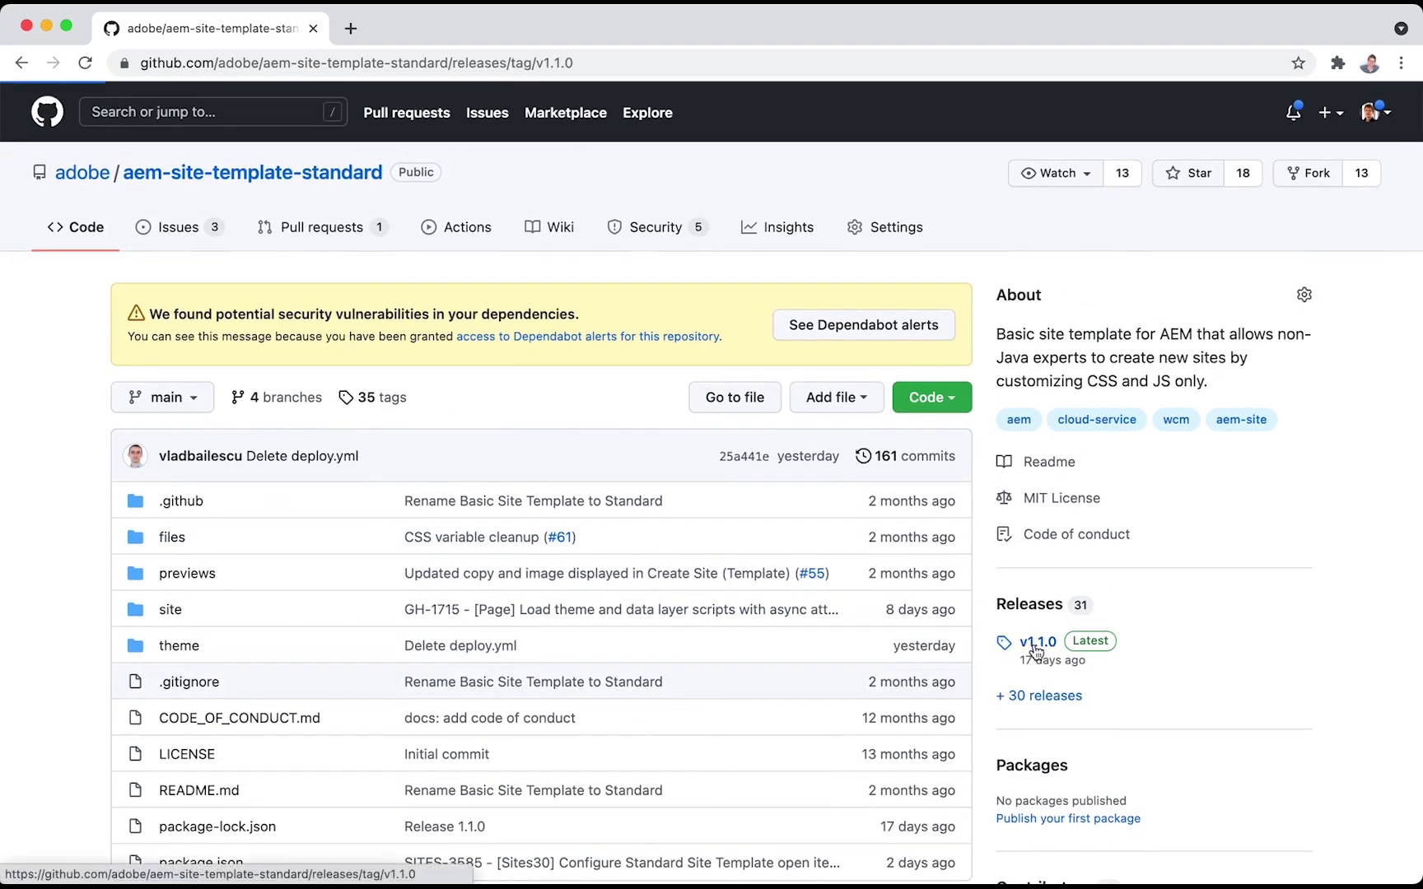
pyautogui.click(392, 598)
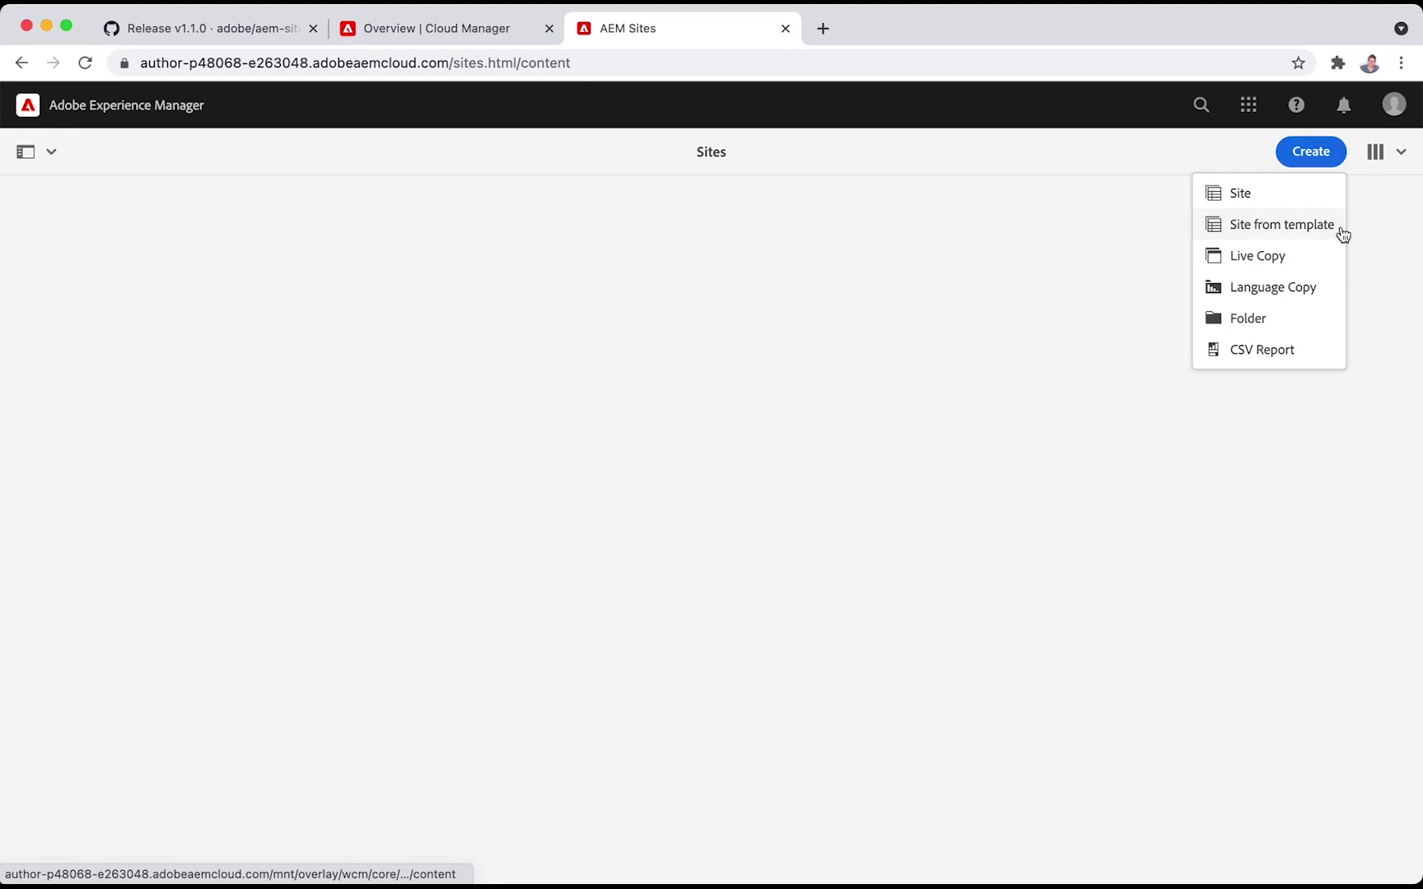
# Import the downloaded site template zip into the Create Site from template wizard
pyautogui.click(1342, 235)
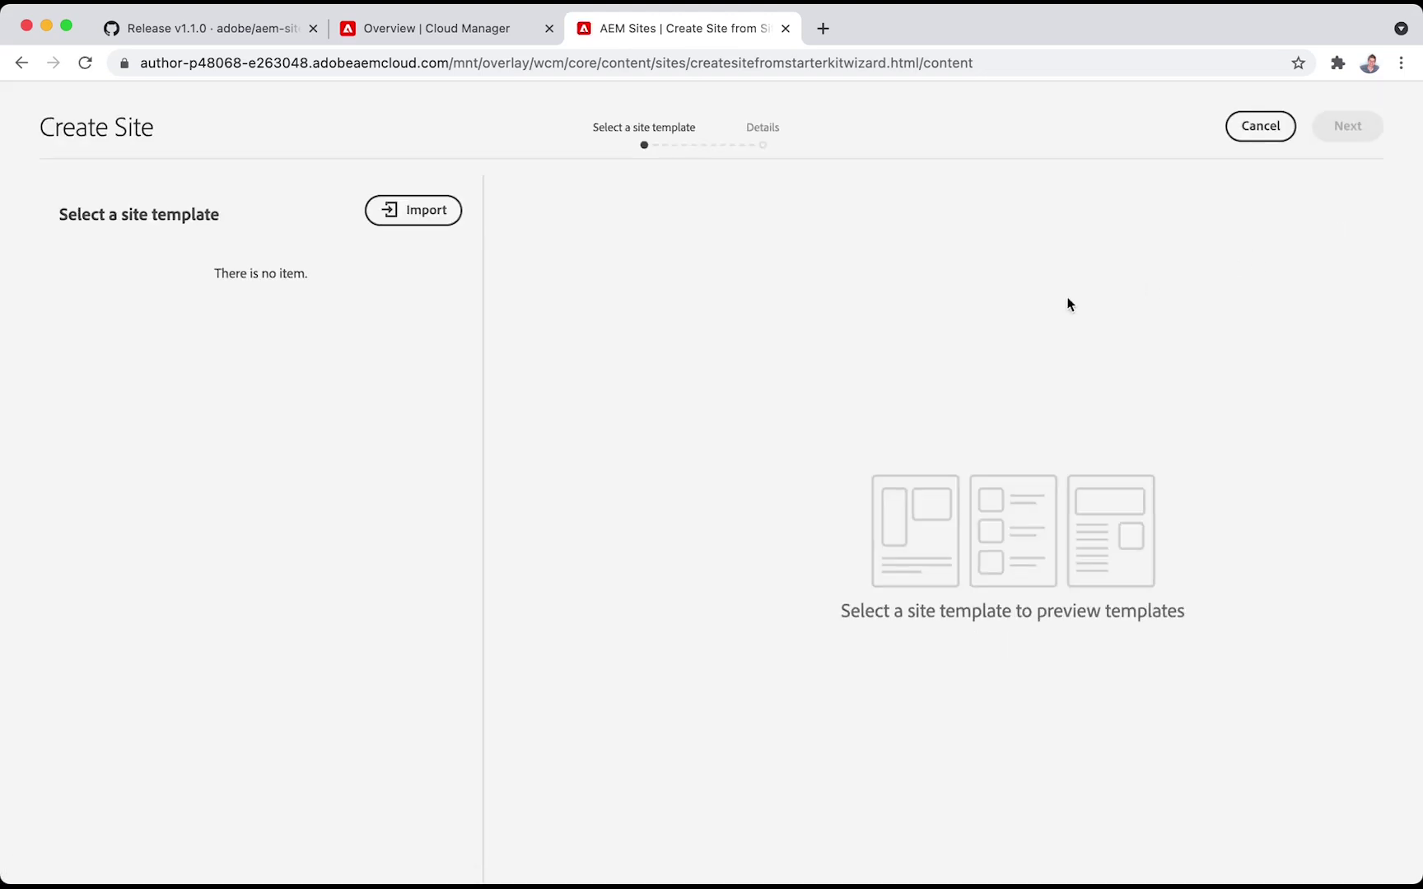
pyautogui.click(451, 222)
pyautogui.click(452, 153)
pyautogui.click(1278, 799)
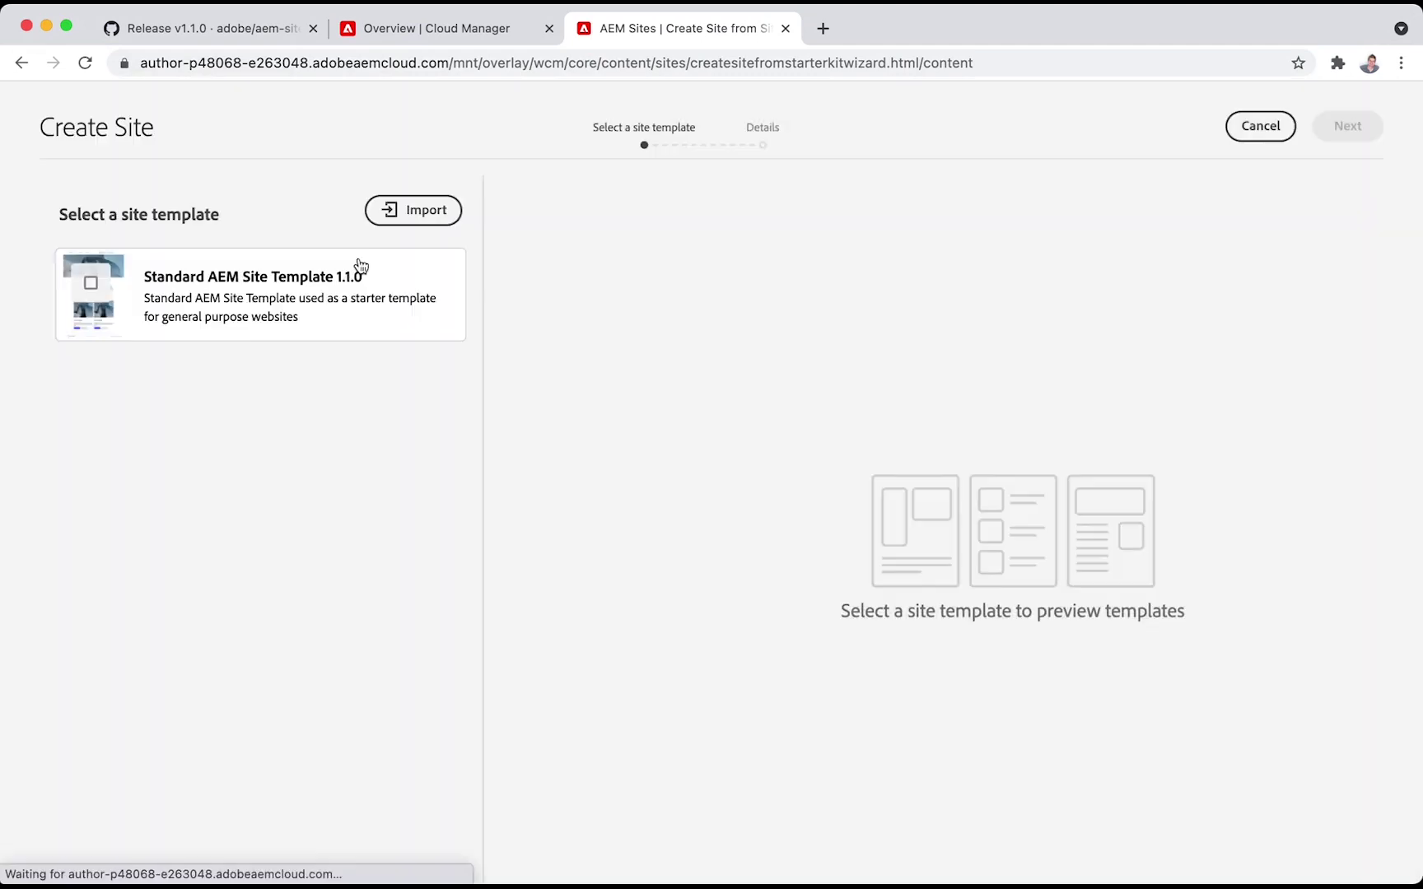
# Create a site titled 'Hello World' from Standard AEM Site Template 1.1.0
pyautogui.click(360, 265)
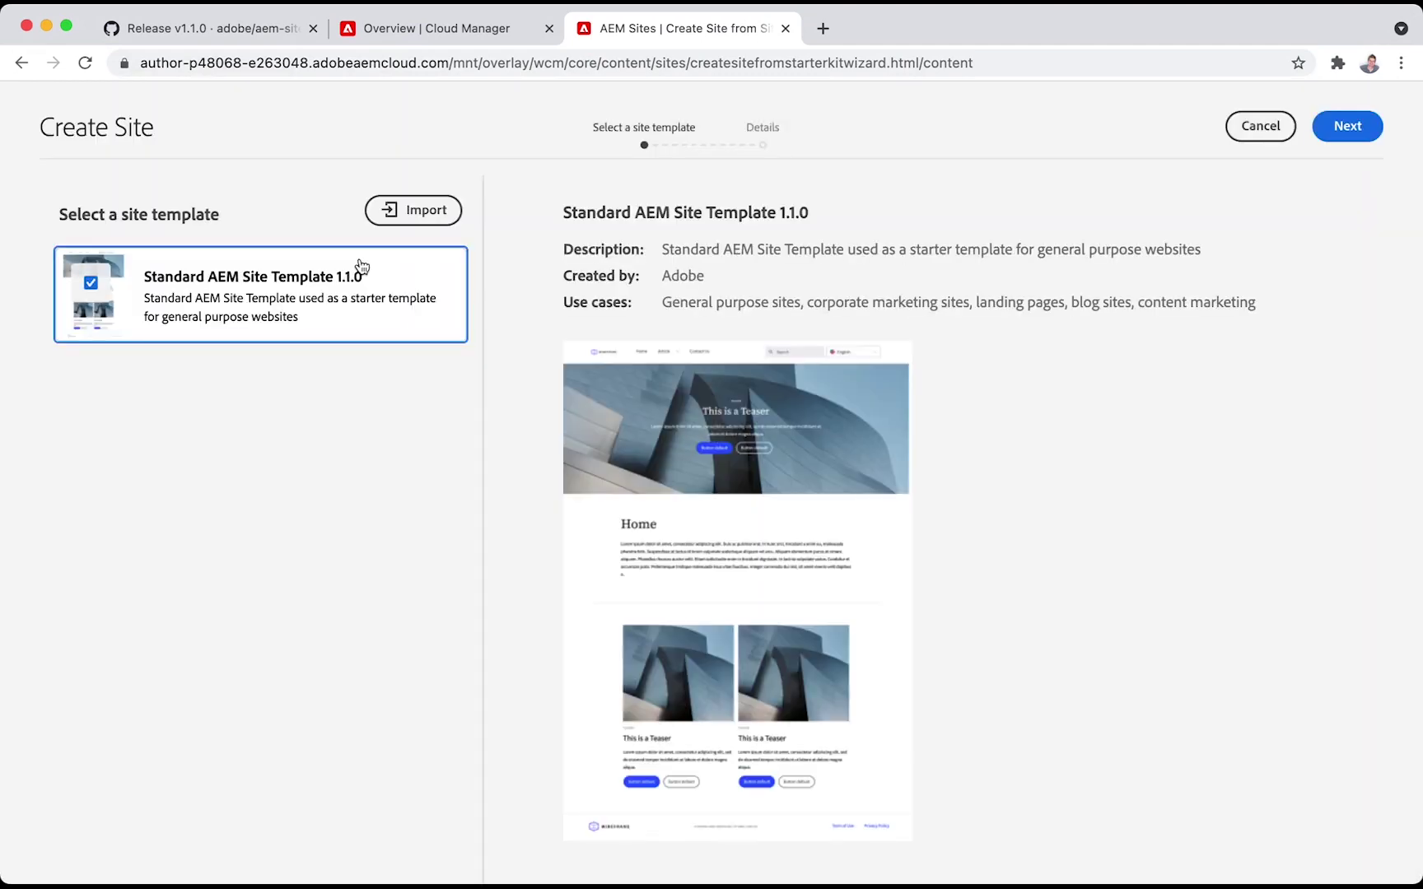
pyautogui.click(1358, 126)
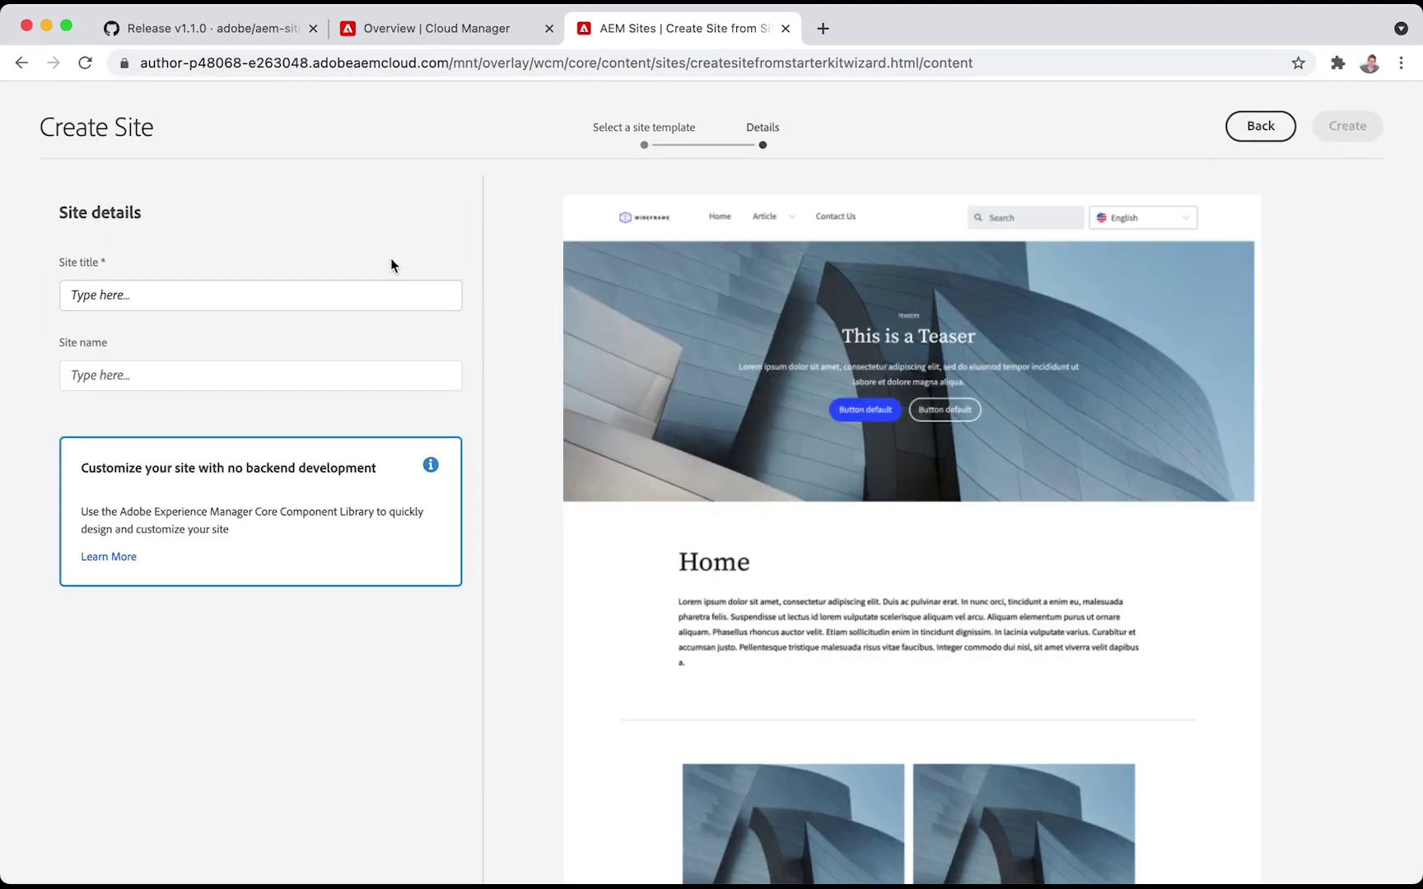
pyautogui.click(369, 293)
pyautogui.write('Hello World')
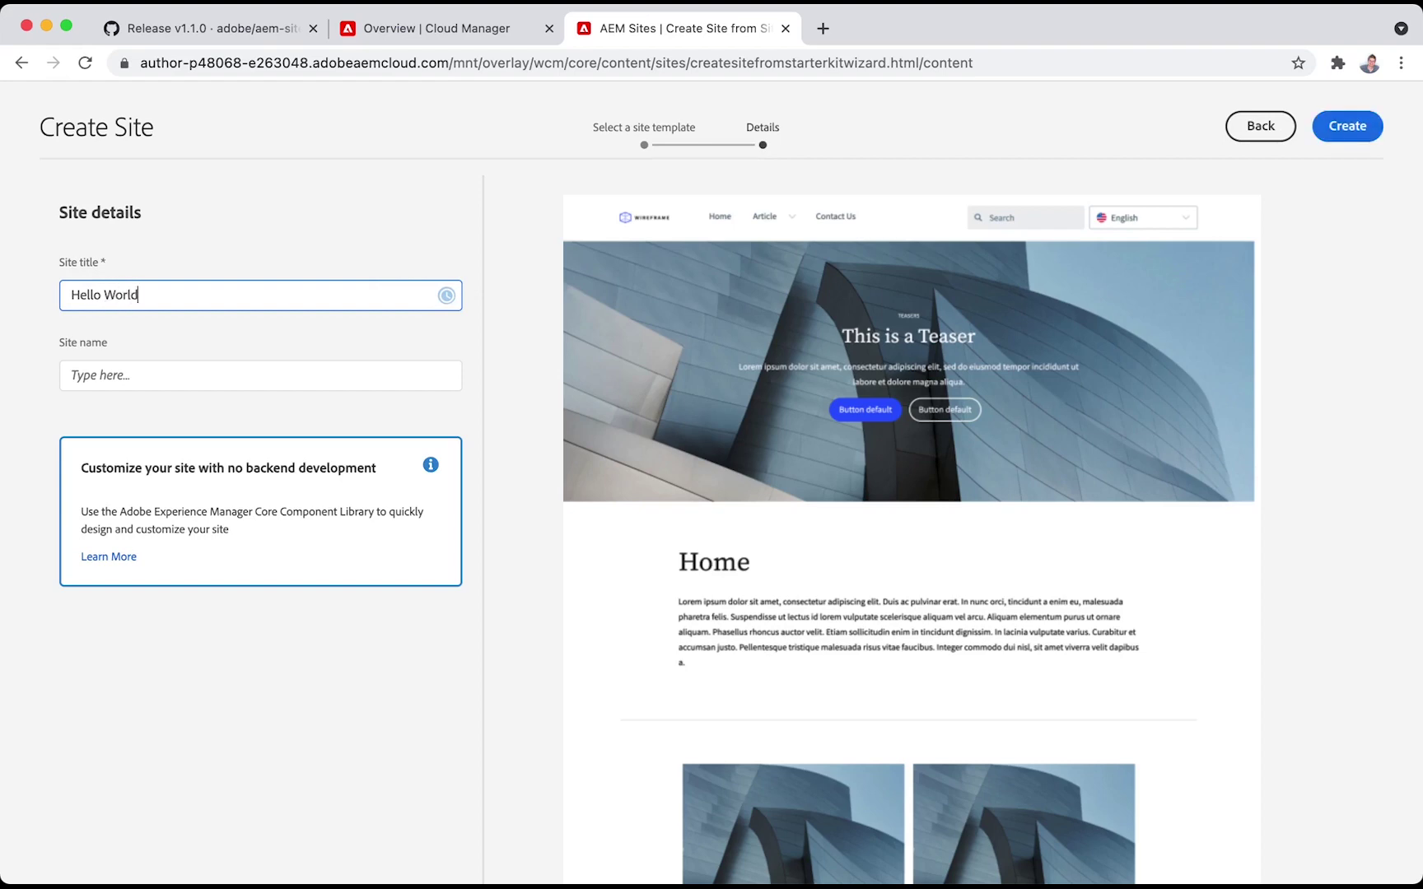
pyautogui.click(1337, 128)
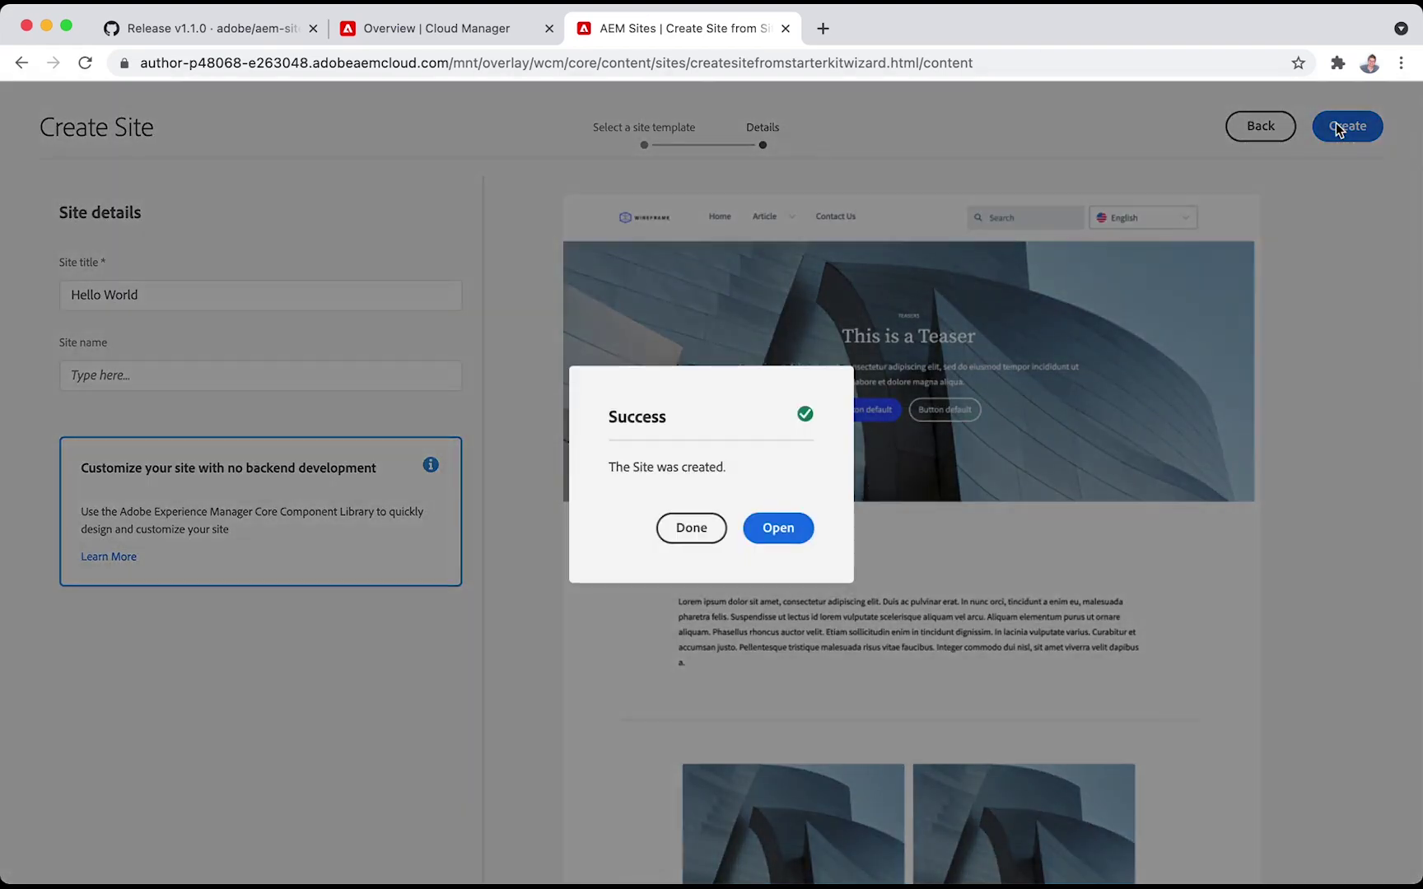
pyautogui.click(691, 528)
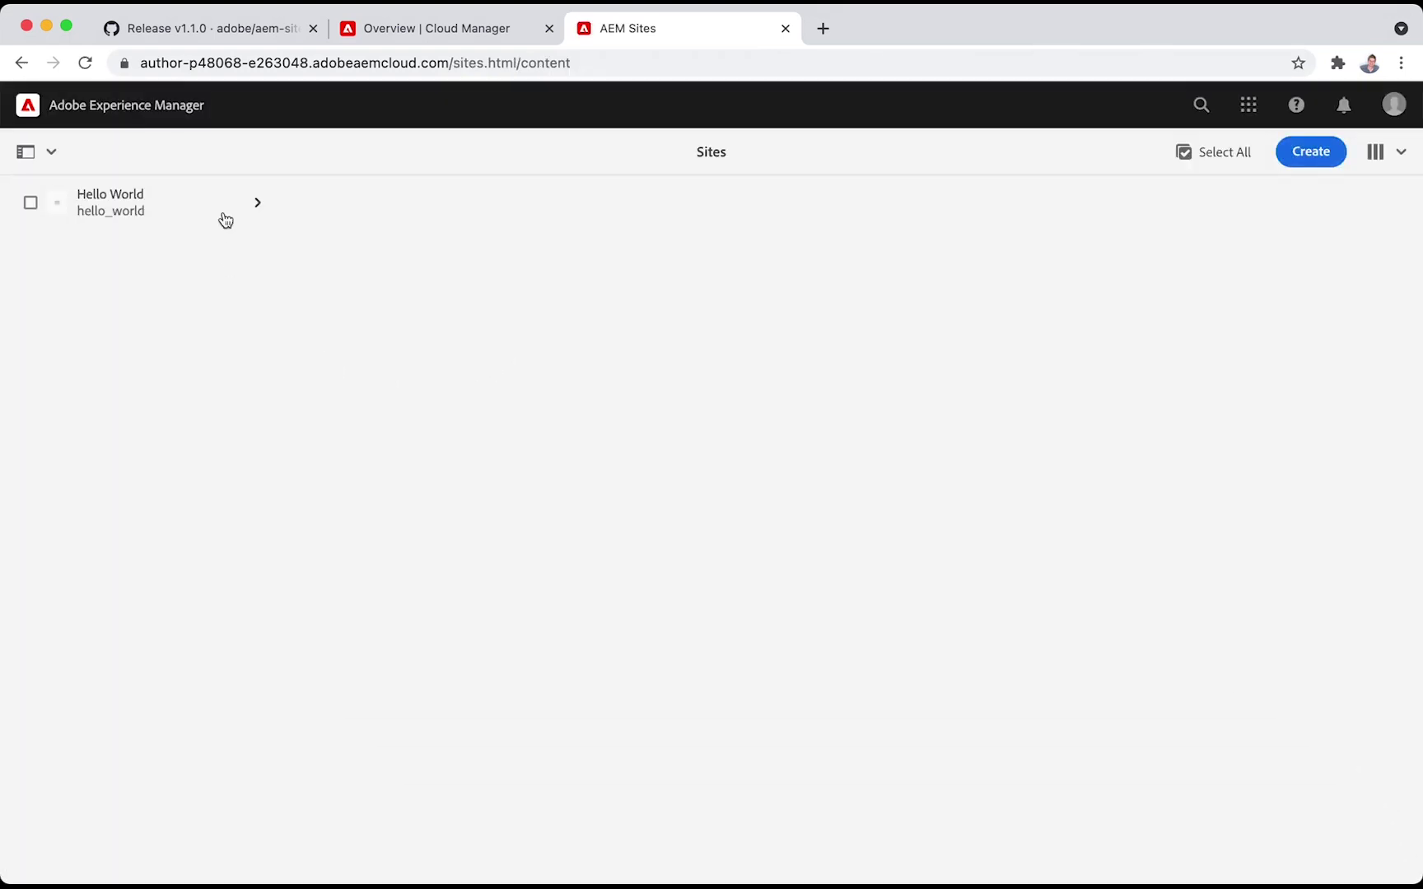
# Open the Hello World > English > Home page in the page editor
pyautogui.click(224, 212)
pyautogui.click(482, 304)
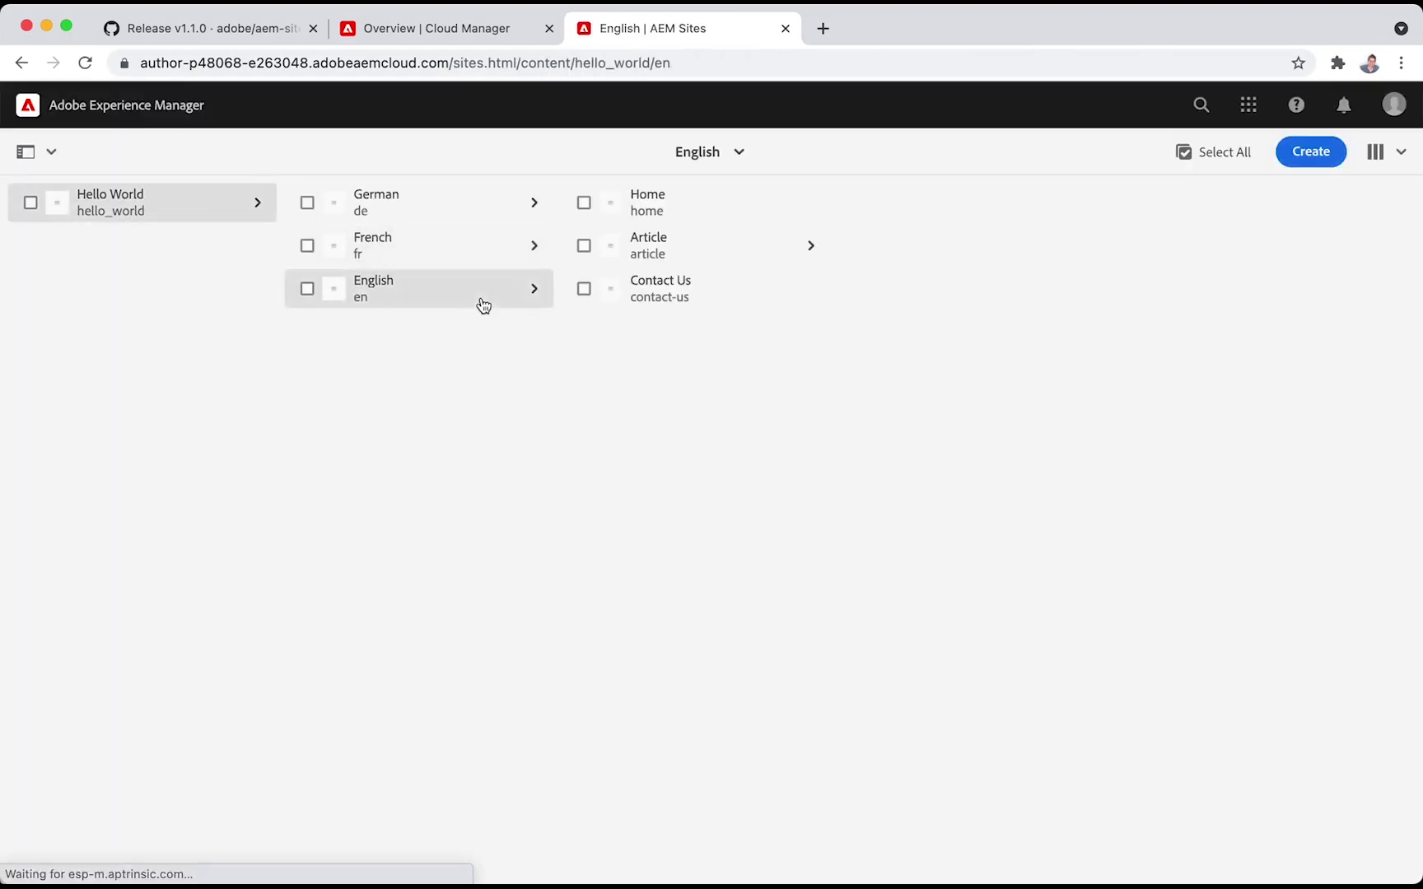
pyautogui.click(588, 209)
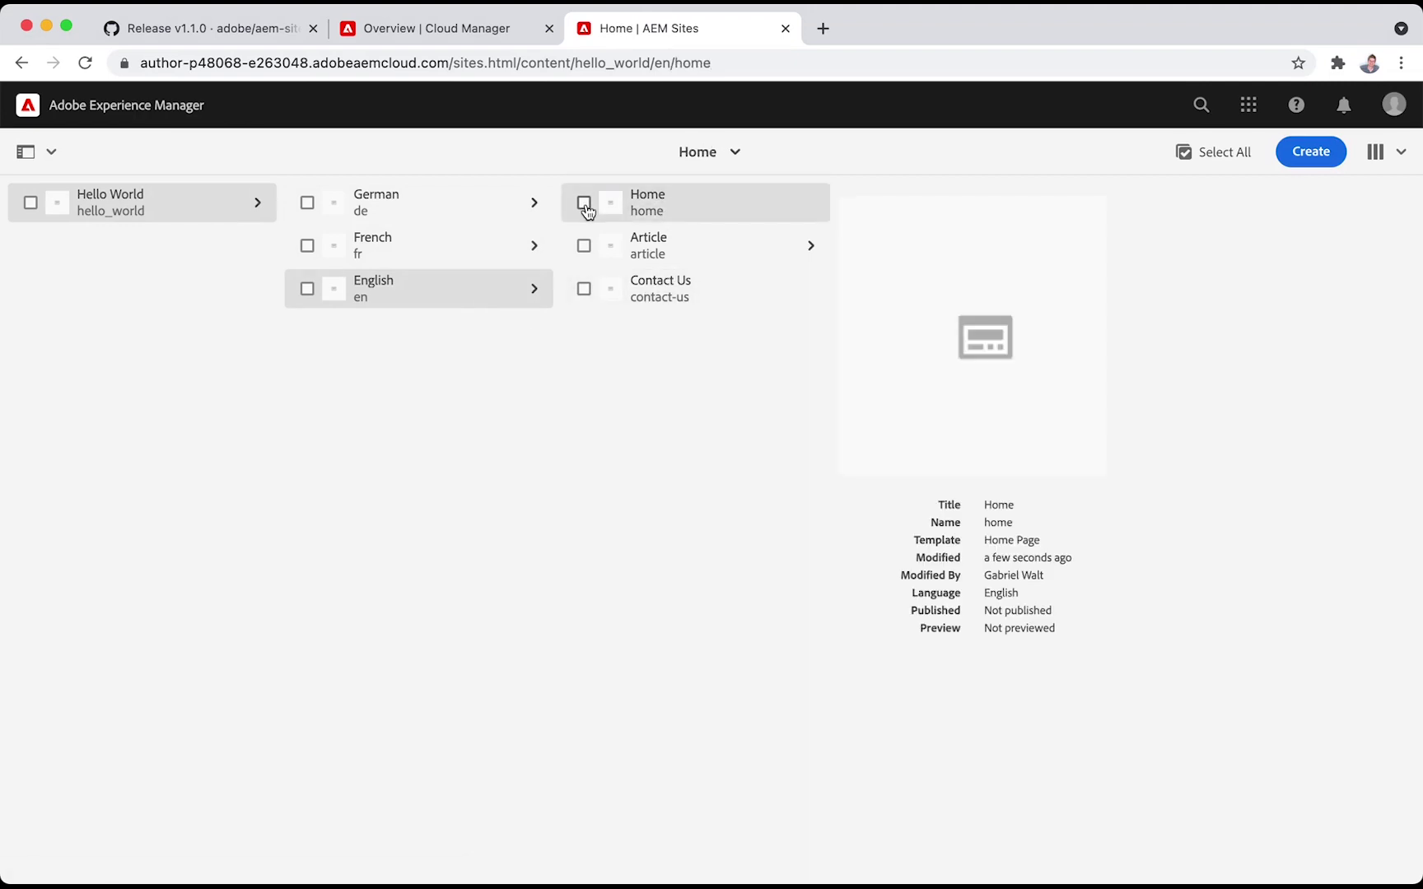
pyautogui.click(584, 205)
pyautogui.click(127, 106)
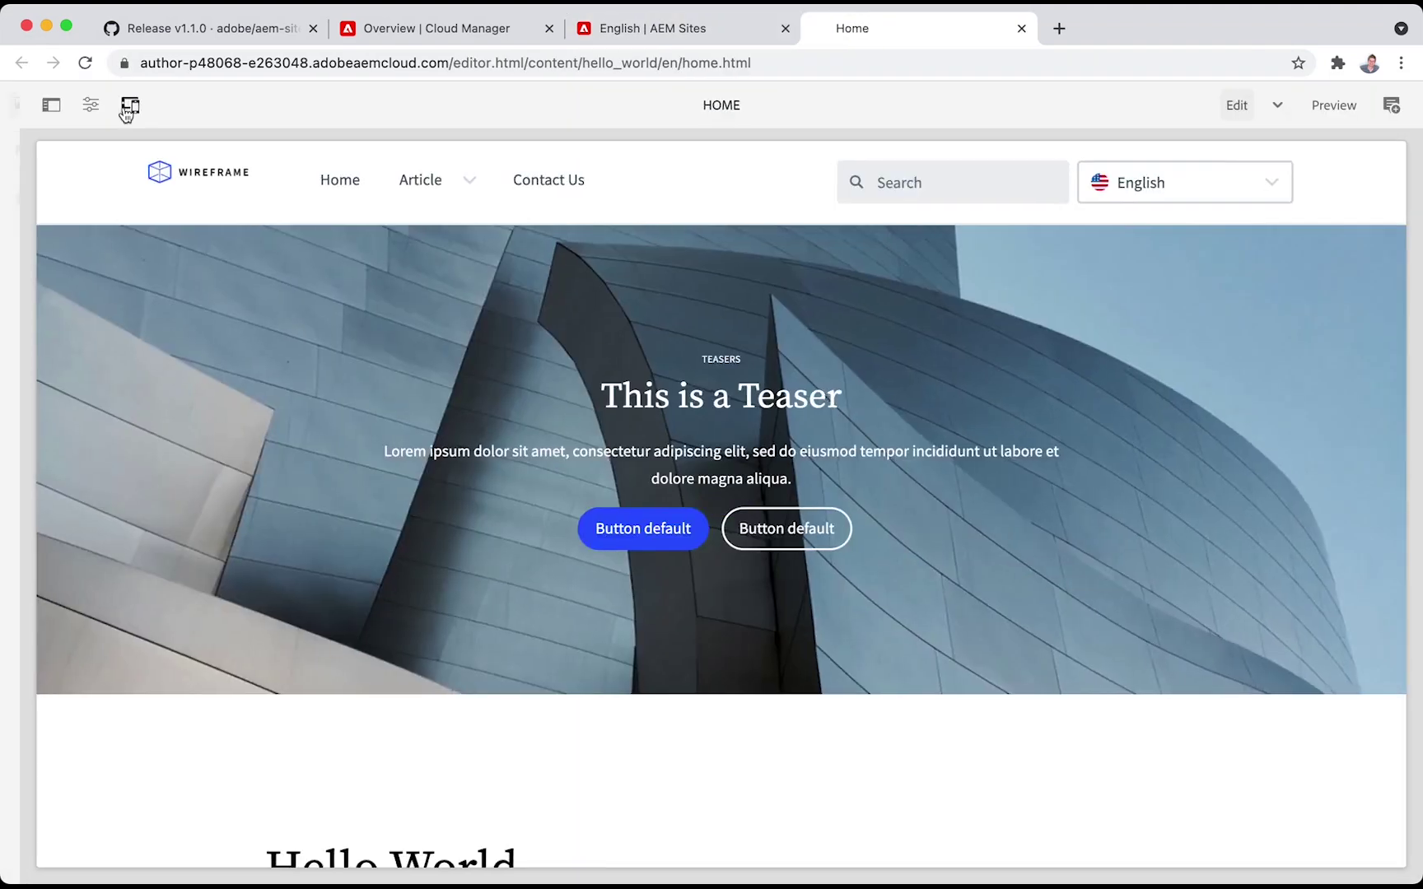
# Insert a 'Welcome!' paragraph above the body text of the Home page
pyautogui.scroll(-5, 564, 563)
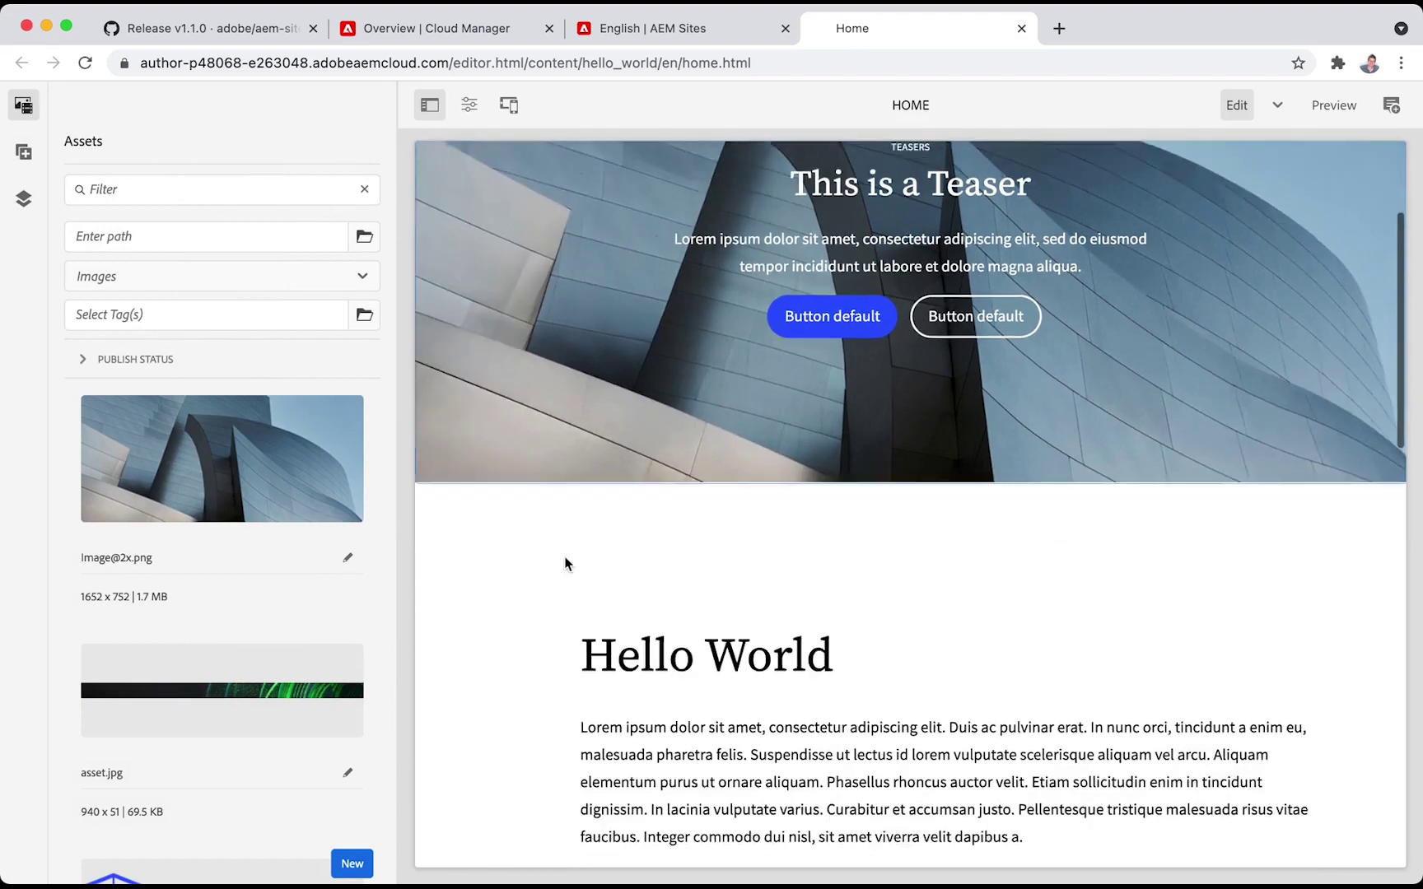
pyautogui.scroll(-5, 565, 563)
pyautogui.click(669, 387)
pyautogui.click(606, 271)
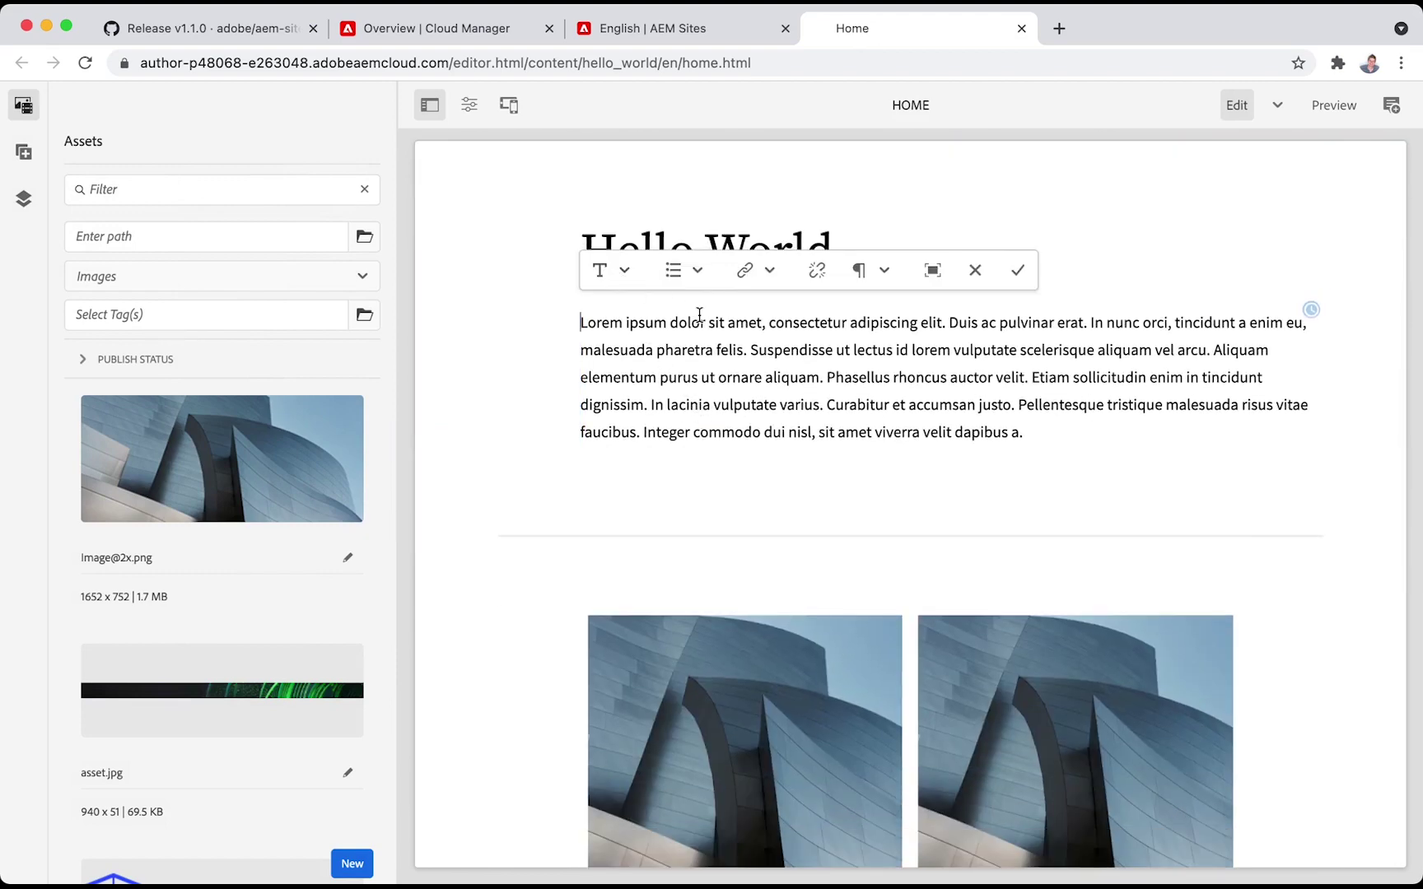
pyautogui.press('Return')
pyautogui.write('Welcome!')
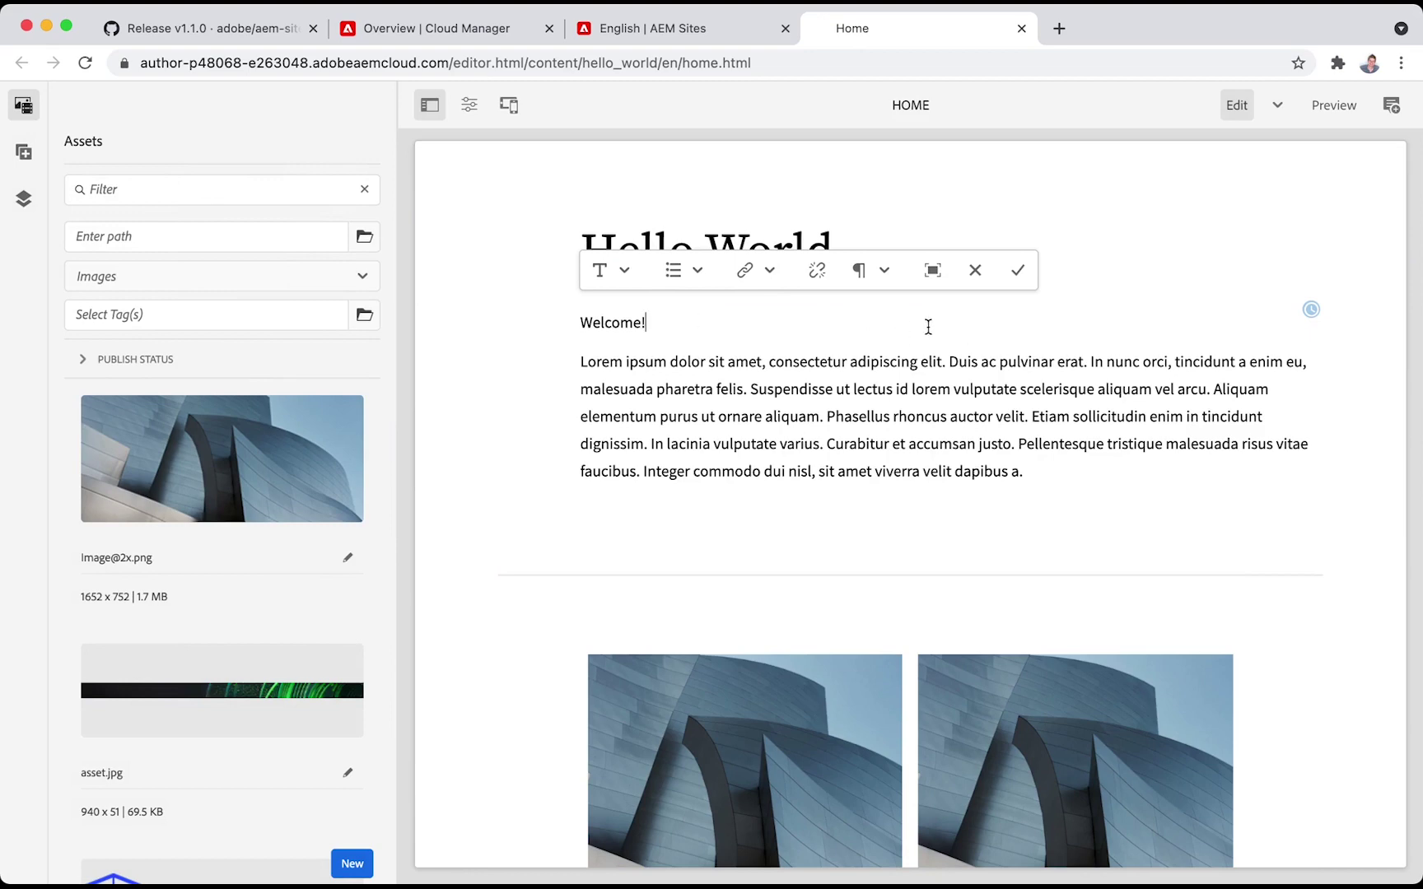
pyautogui.click(1018, 270)
pyautogui.scroll(-2, 1015, 488)
pyautogui.scroll(-5, 1016, 488)
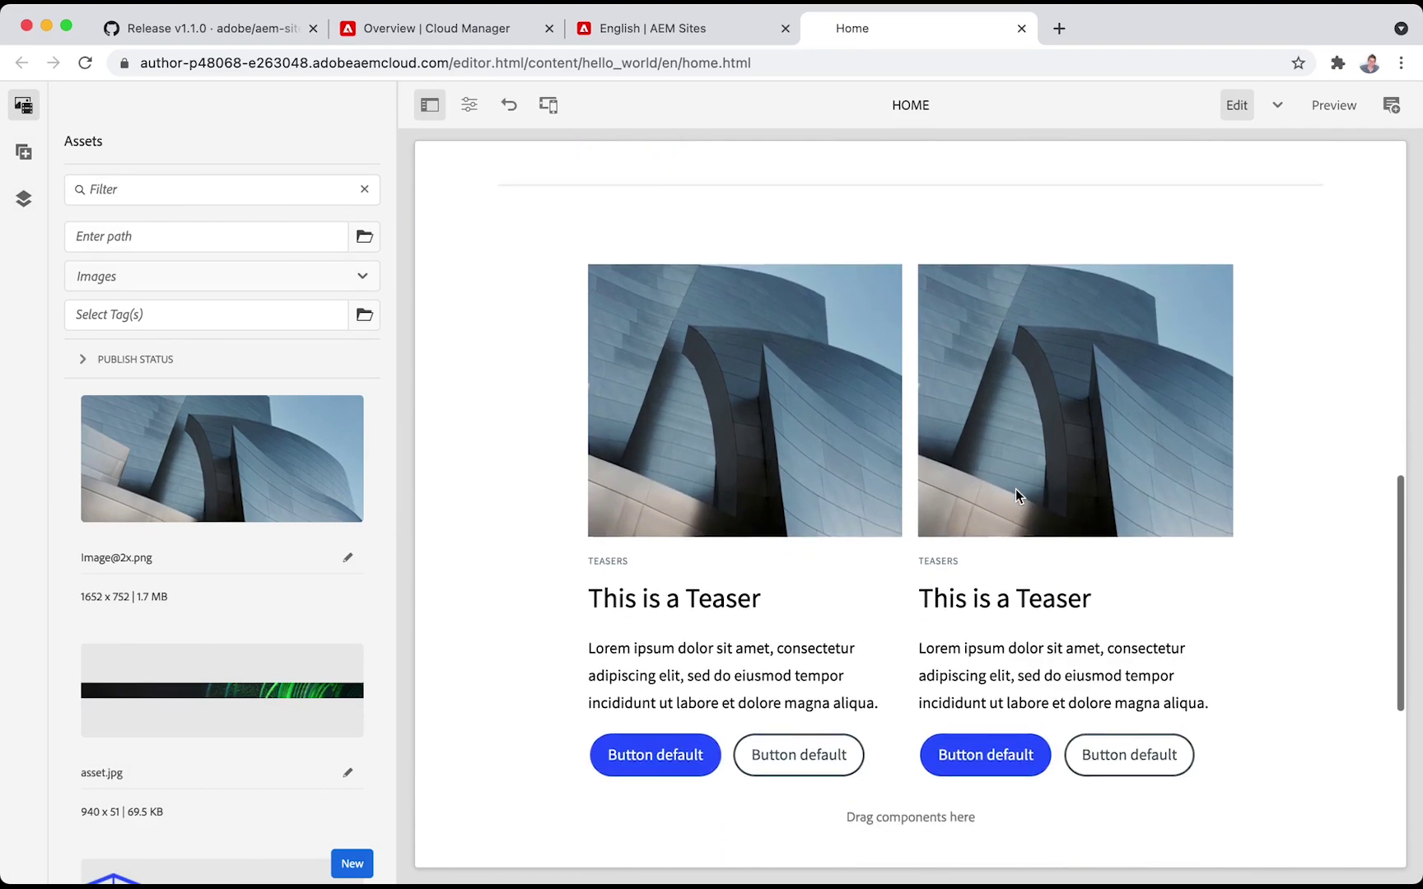
# Stretch the left teaser's layout to the full page width
pyautogui.click(857, 581)
pyautogui.click(1013, 184)
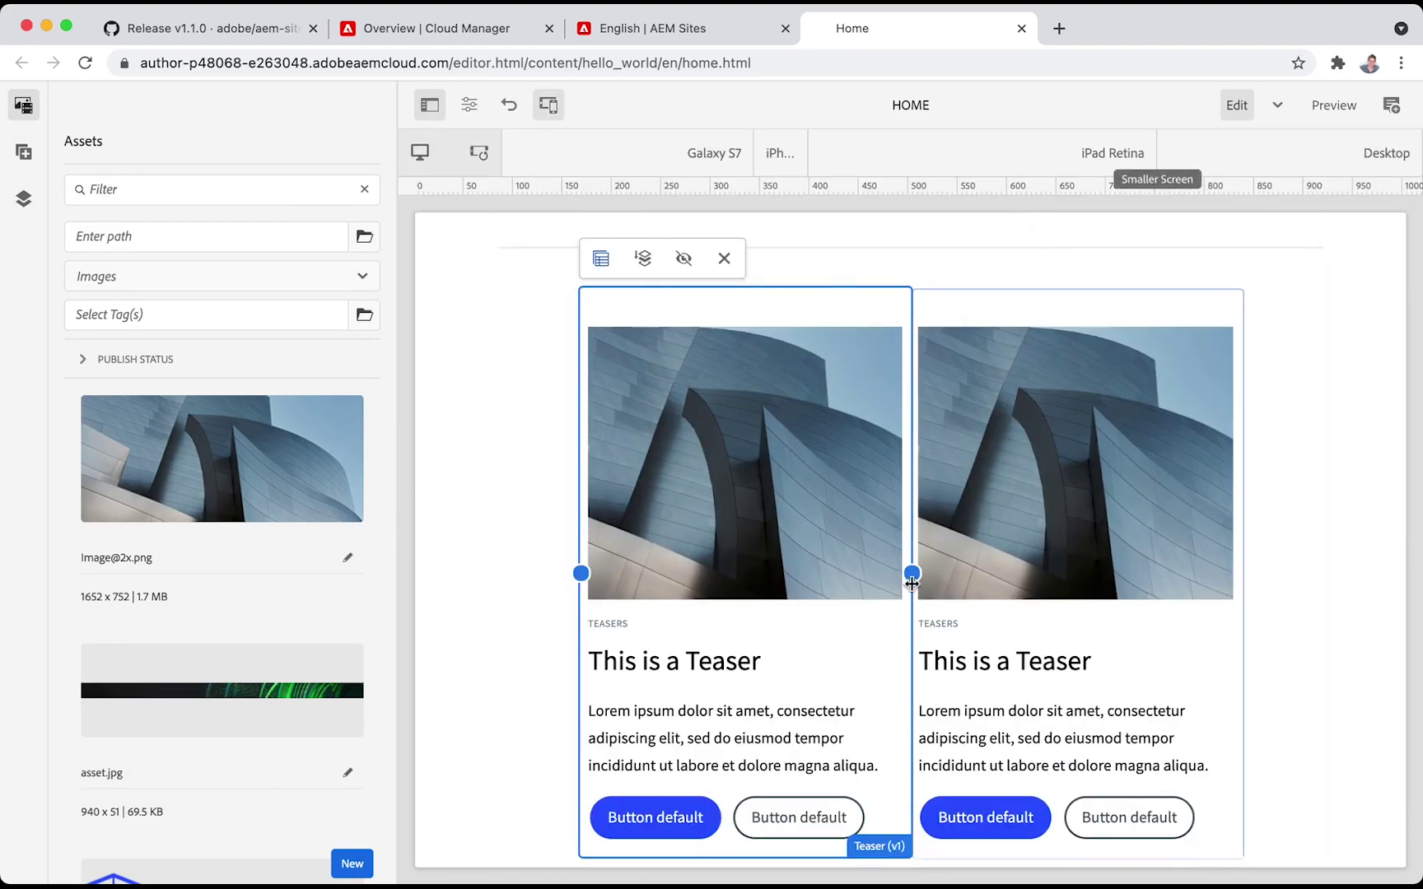
pyautogui.moveTo(912, 573); pyautogui.dragTo(1243, 539)
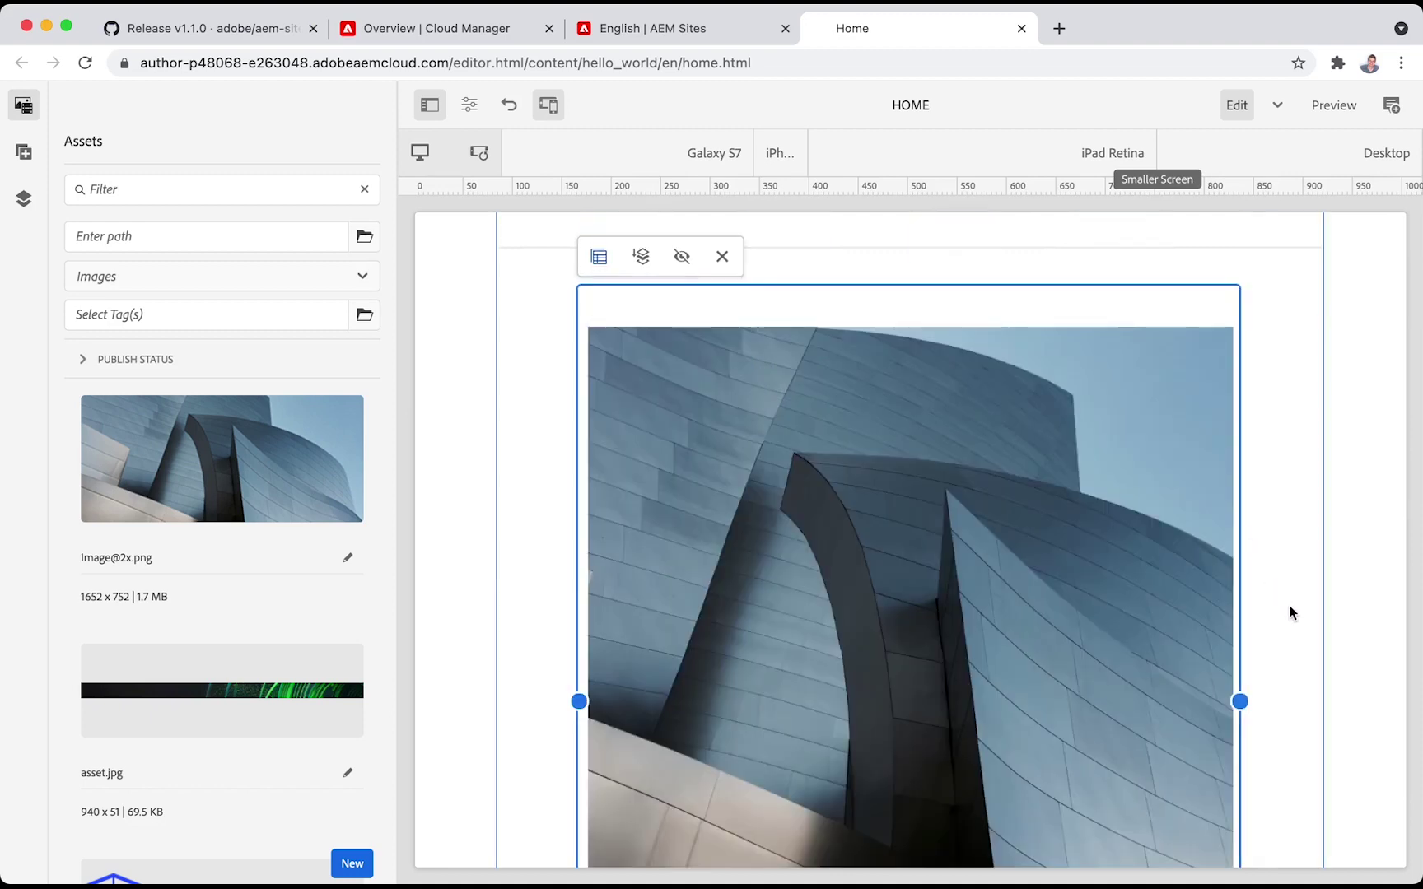
pyautogui.scroll(-5, 1291, 610)
pyautogui.scroll(-2, 1291, 616)
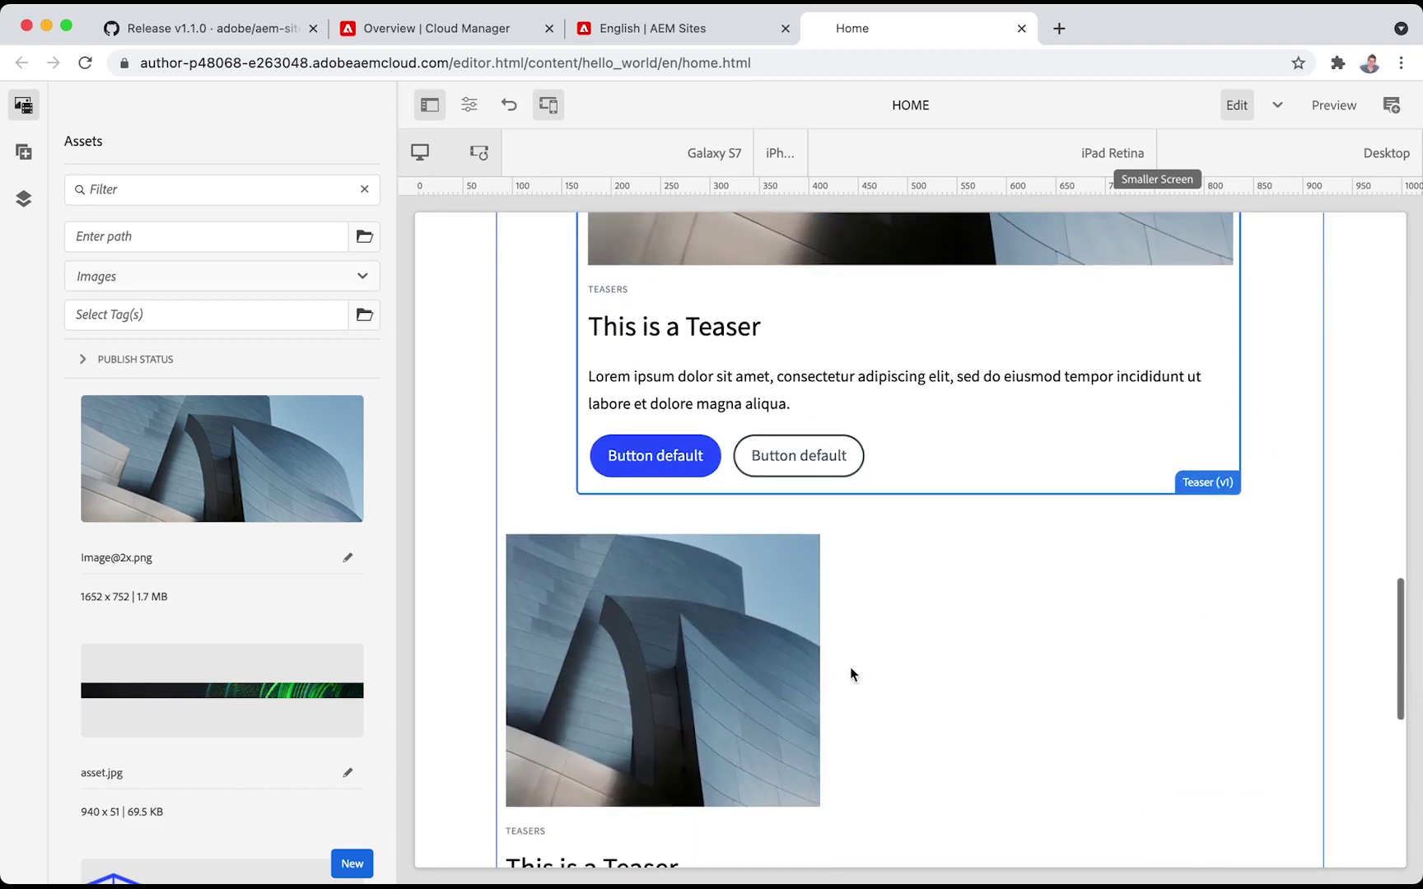
# Delete the second teaser below it and confirm the deletion
pyautogui.click(811, 663)
pyautogui.click(725, 400)
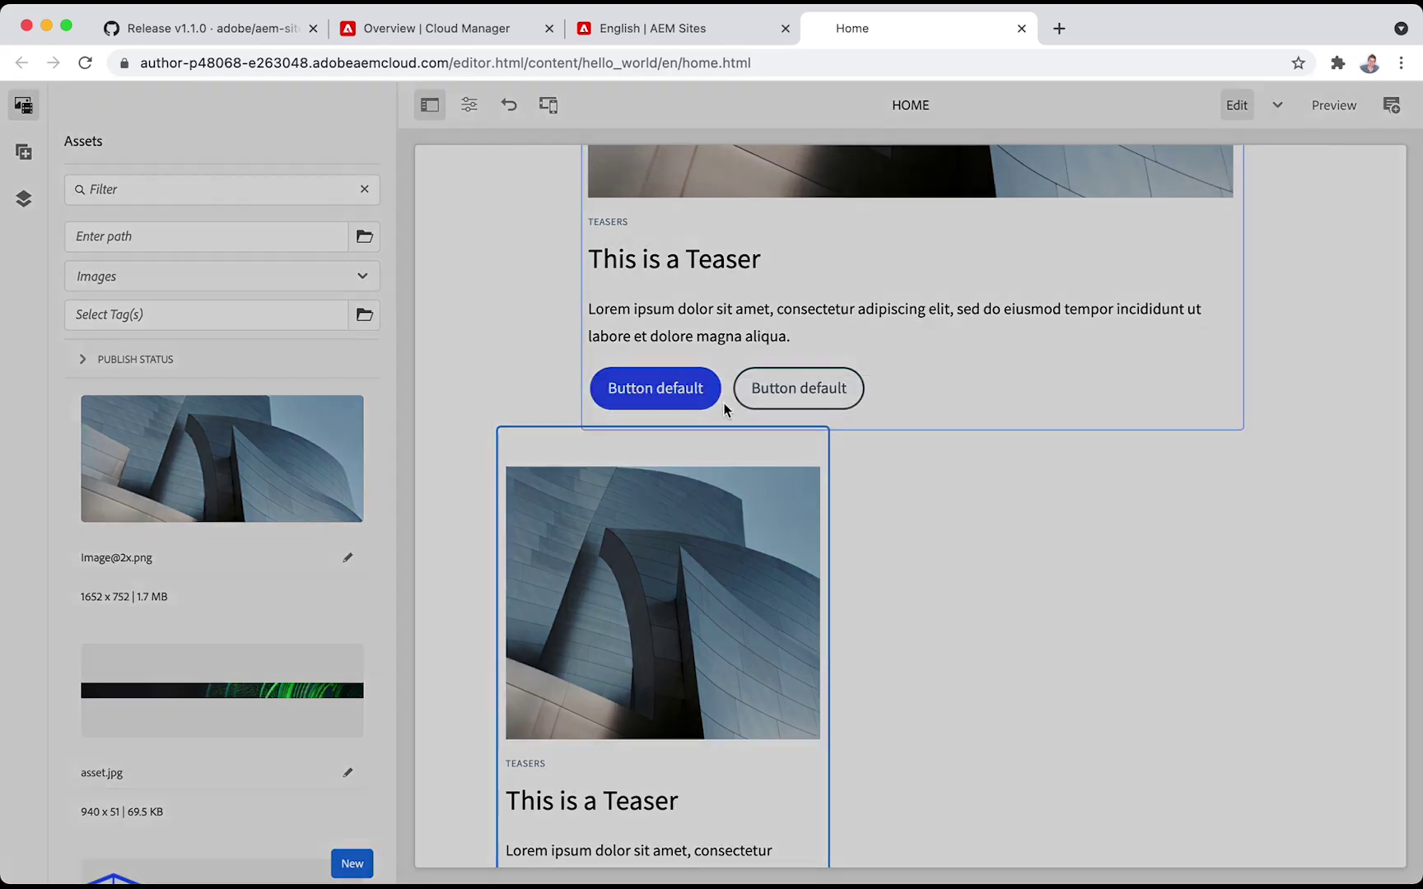
pyautogui.click(816, 527)
pyautogui.scroll(8, 1078, 500)
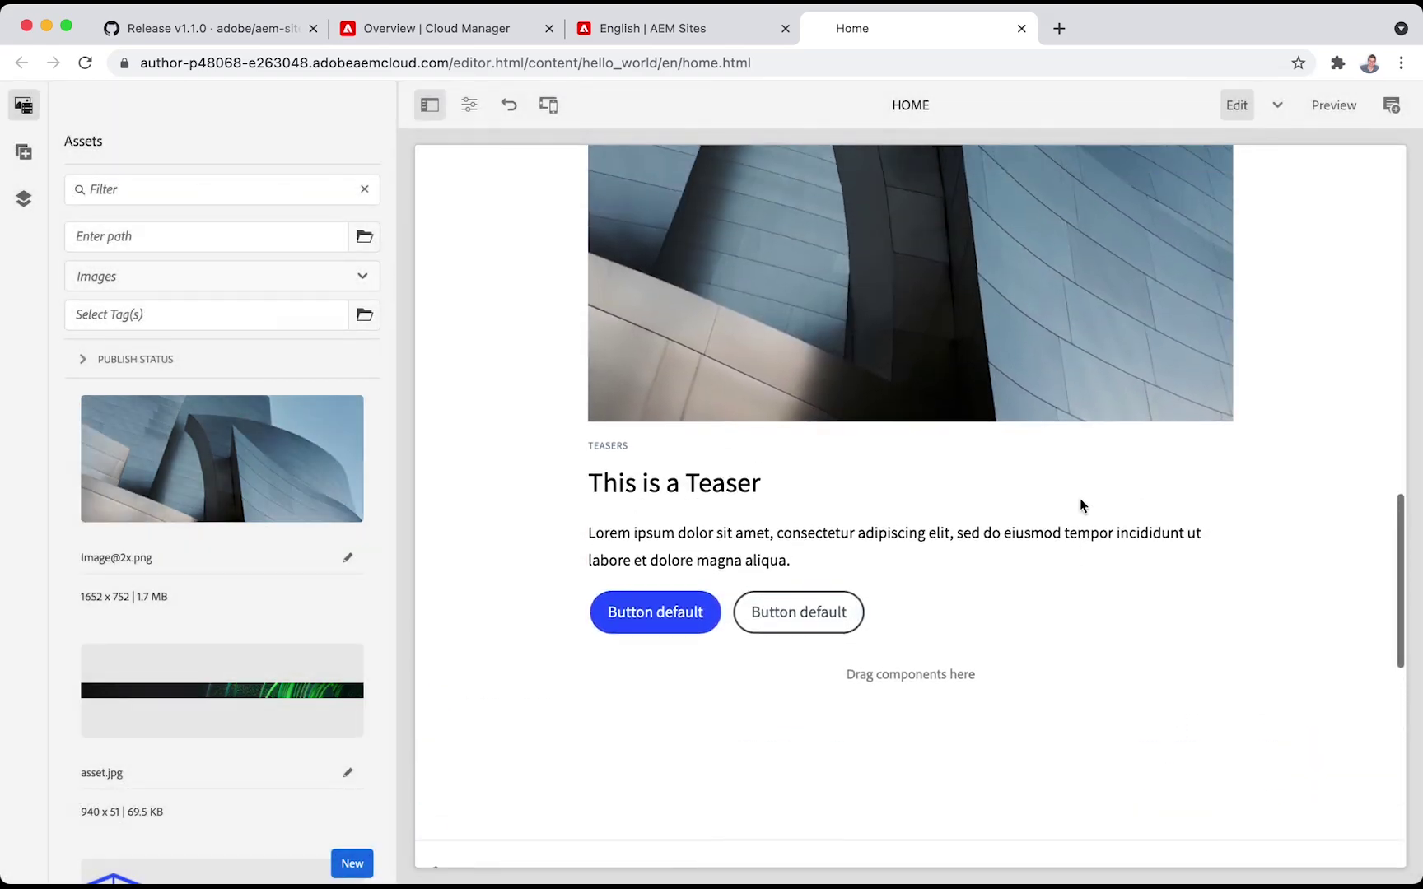
pyautogui.scroll(10, 1080, 498)
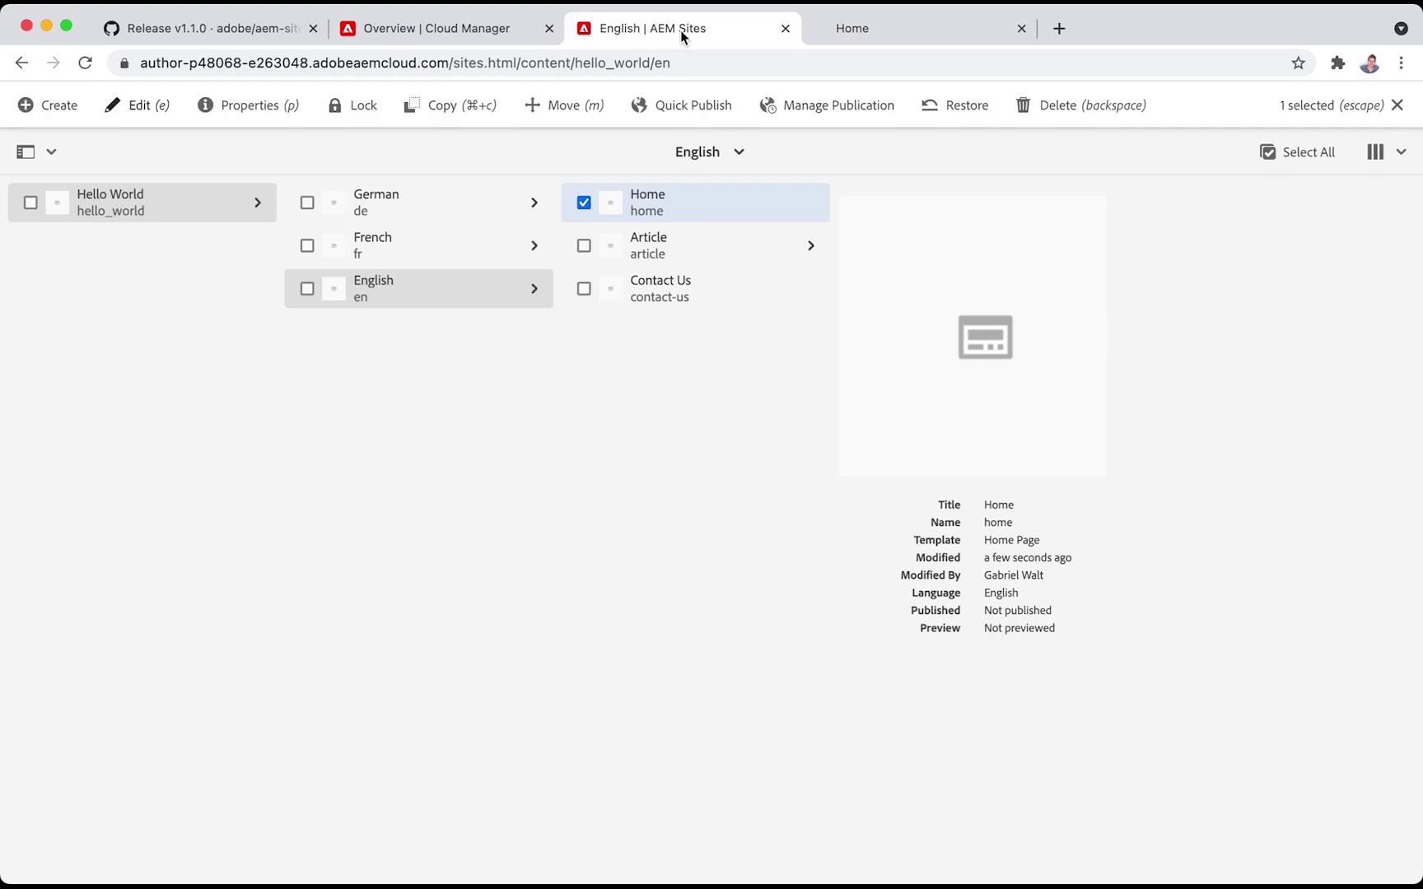
# Download hello_world-theme-sources.zip from the Site panel's Download Theme Sources option
pyautogui.click(50, 151)
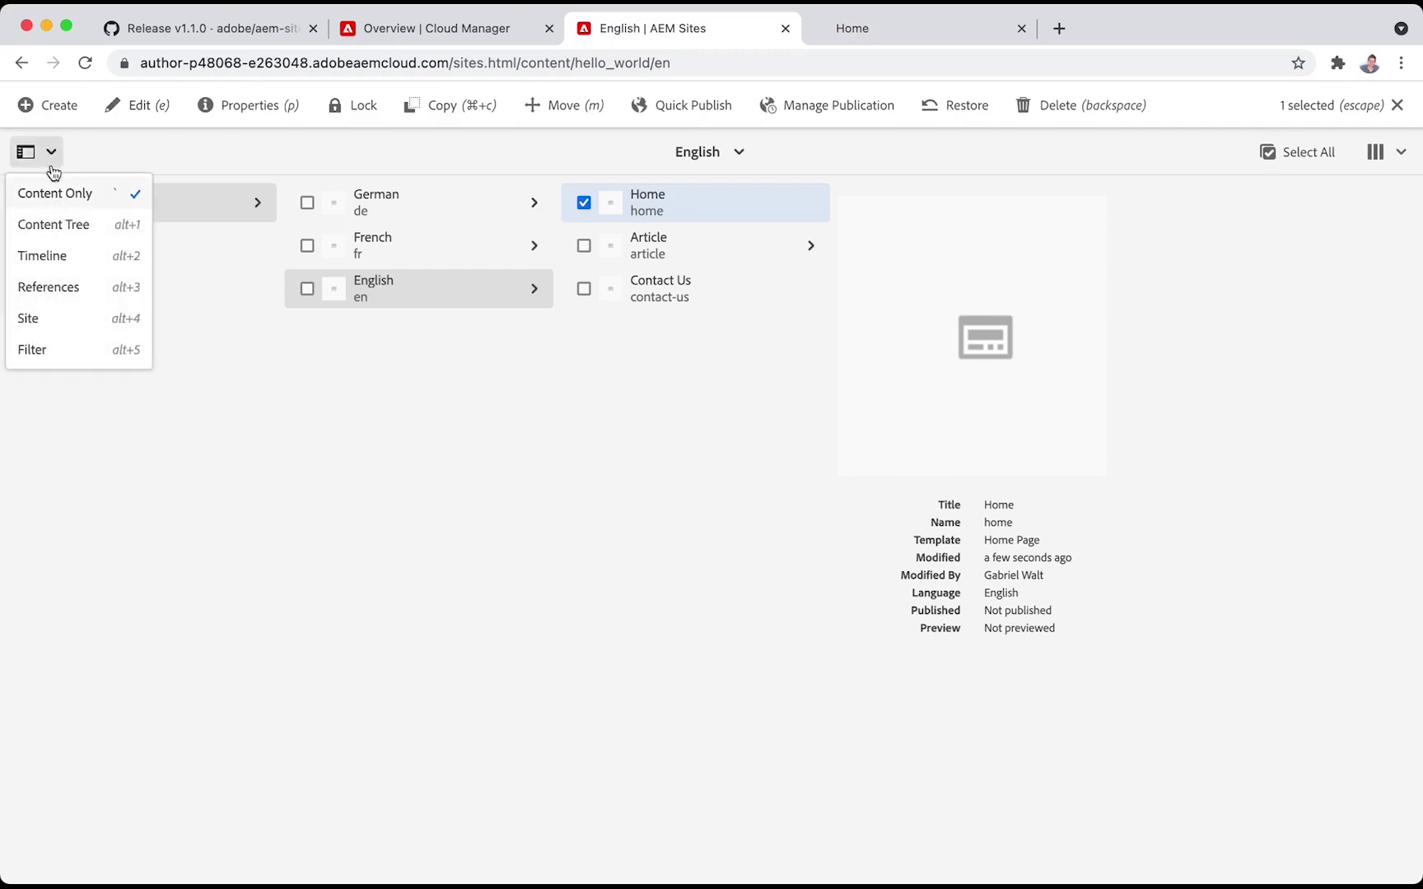
pyautogui.click(46, 317)
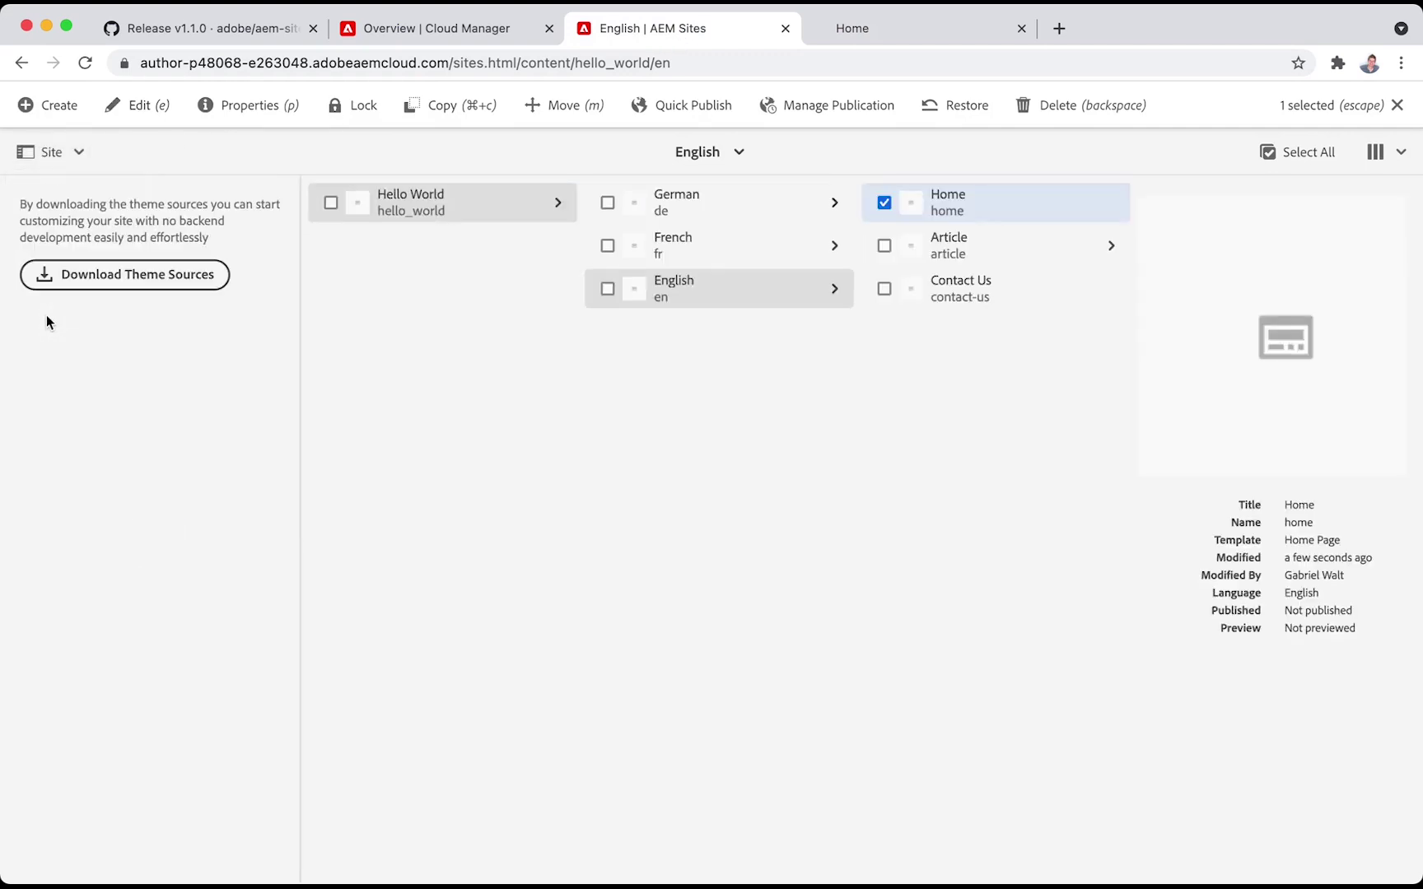
pyautogui.click(106, 284)
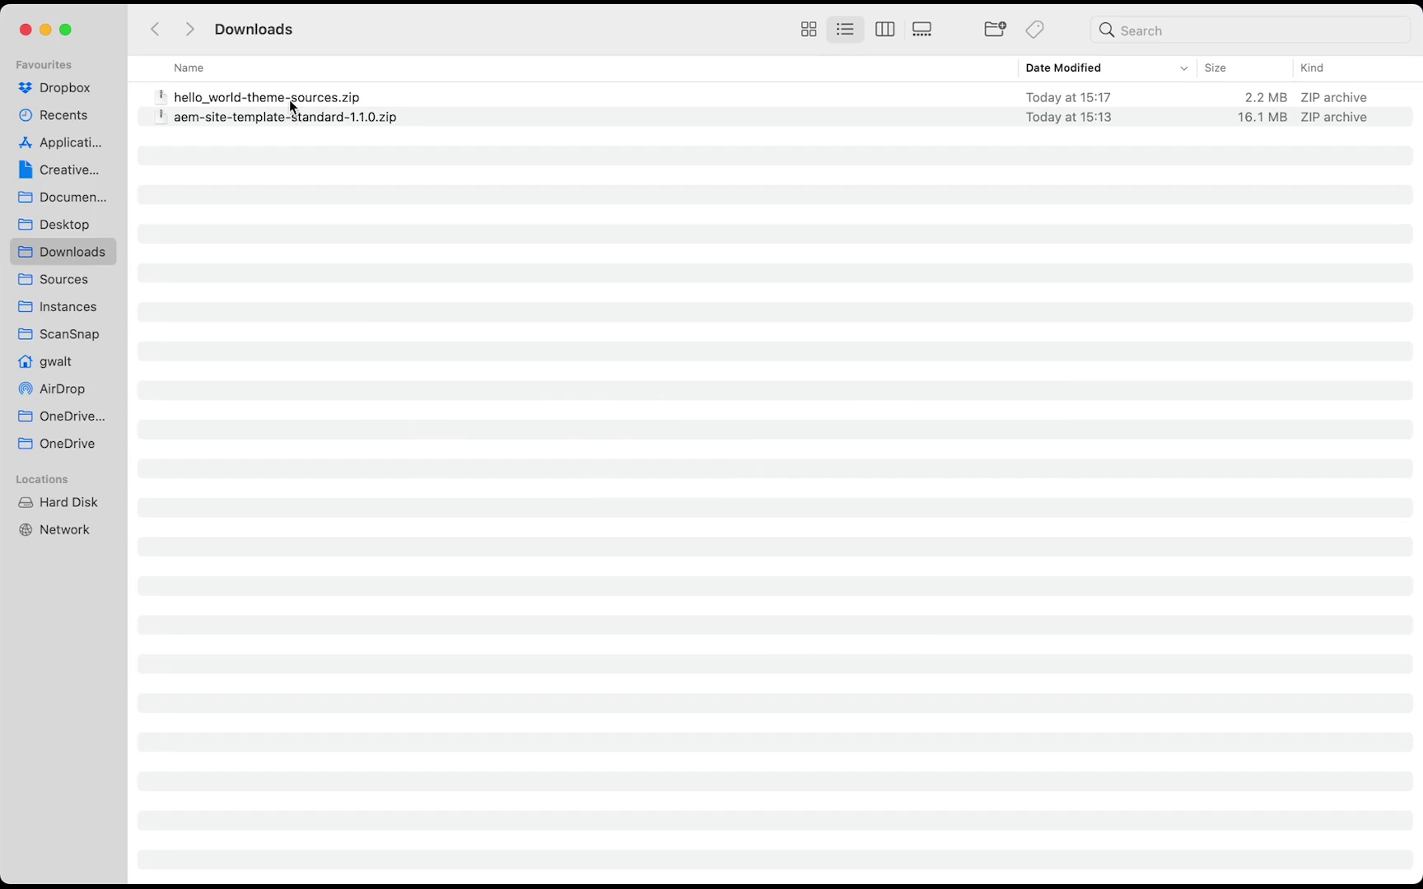
# Extract hello_world-theme-sources.zip and open the extracted folder in Visual Studio Code
pyautogui.doubleClick(289, 100)
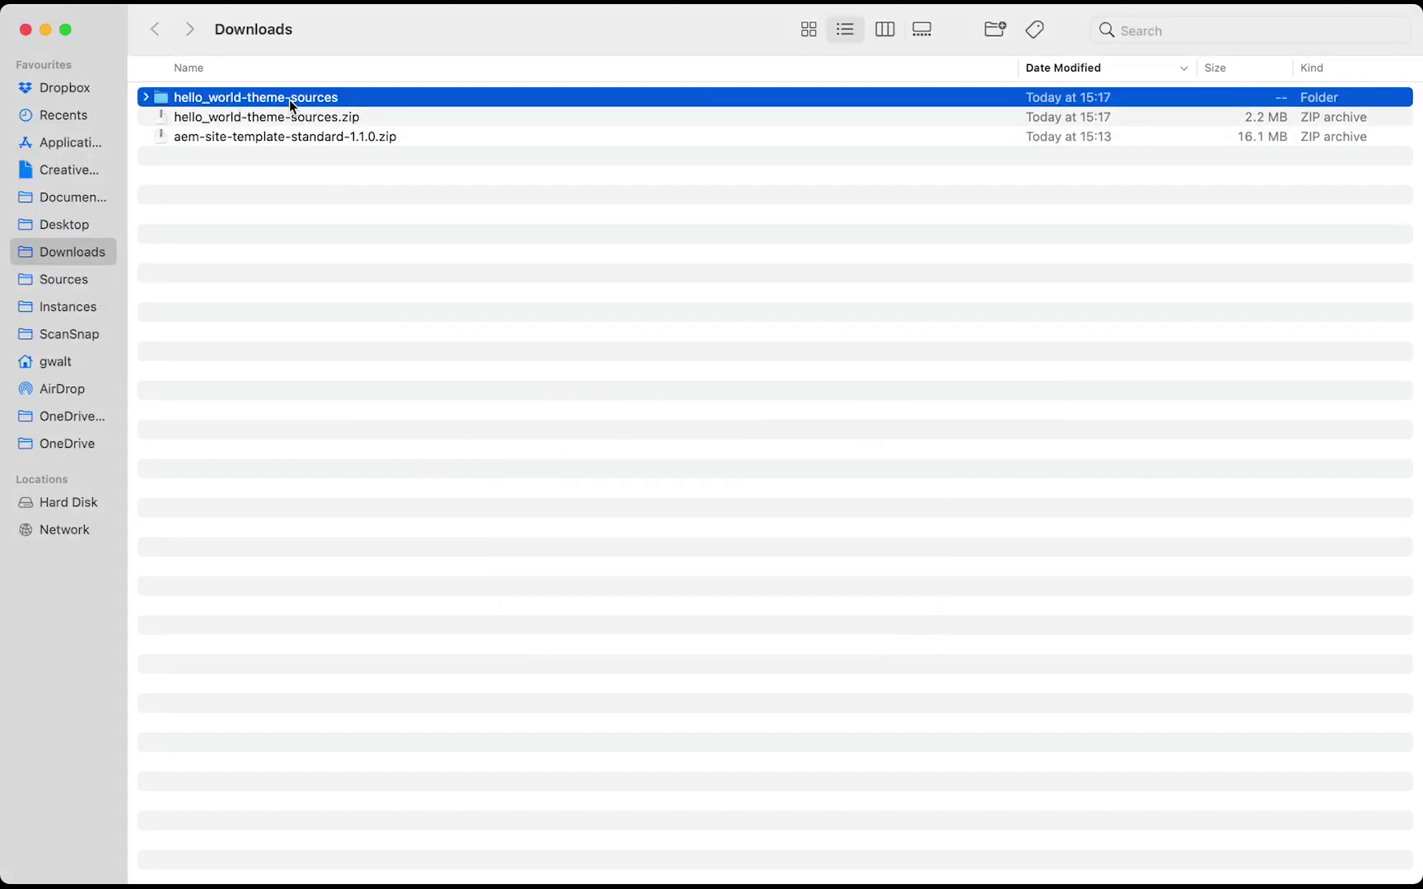
pyautogui.press('Right')
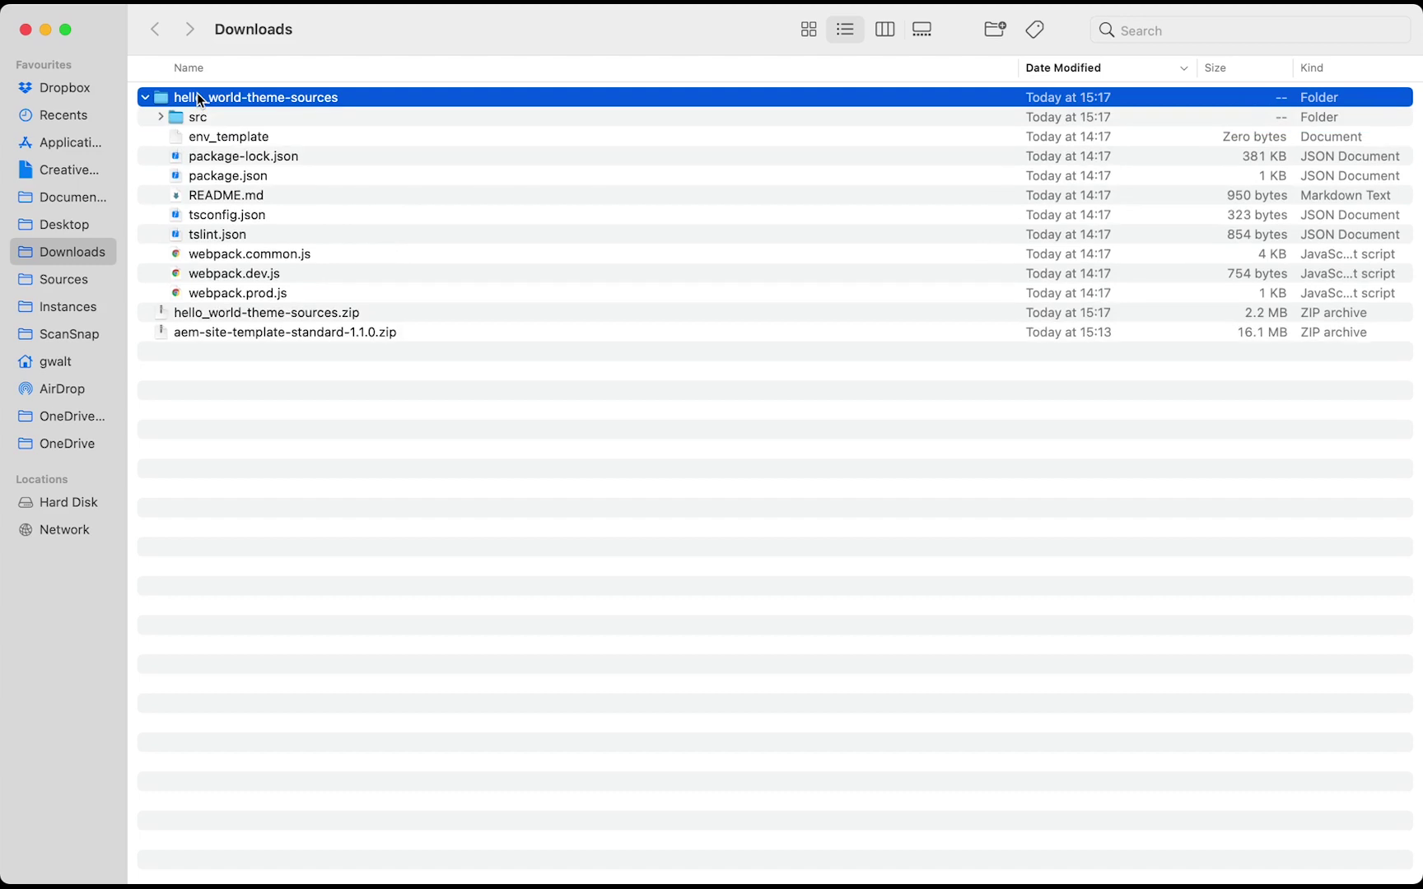
pyautogui.moveTo(197, 97); pyautogui.dragTo(738, 852)
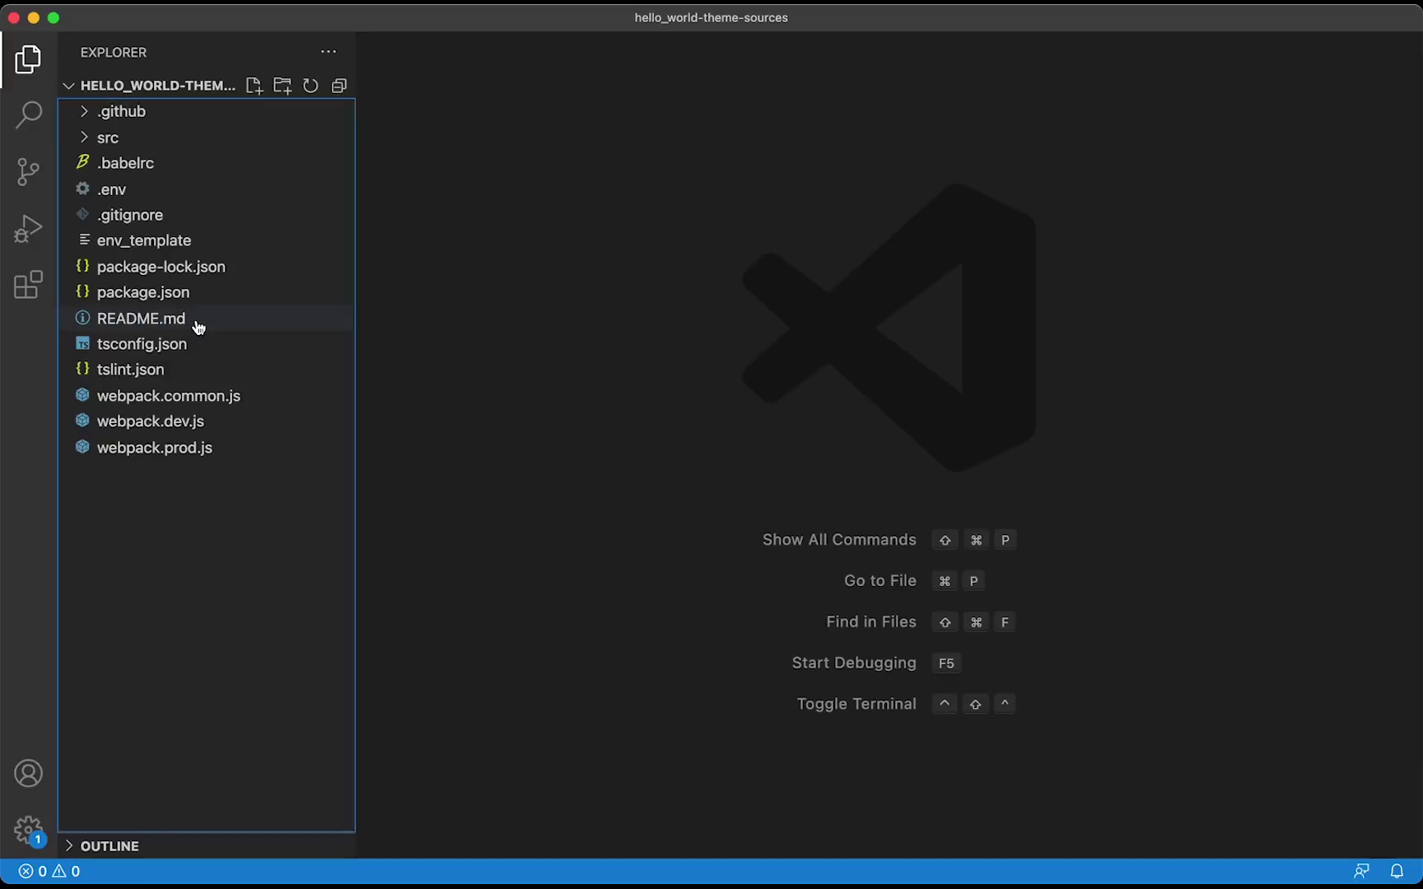
# Run npm install in a new terminal, copying the command from README.md
pyautogui.click(197, 323)
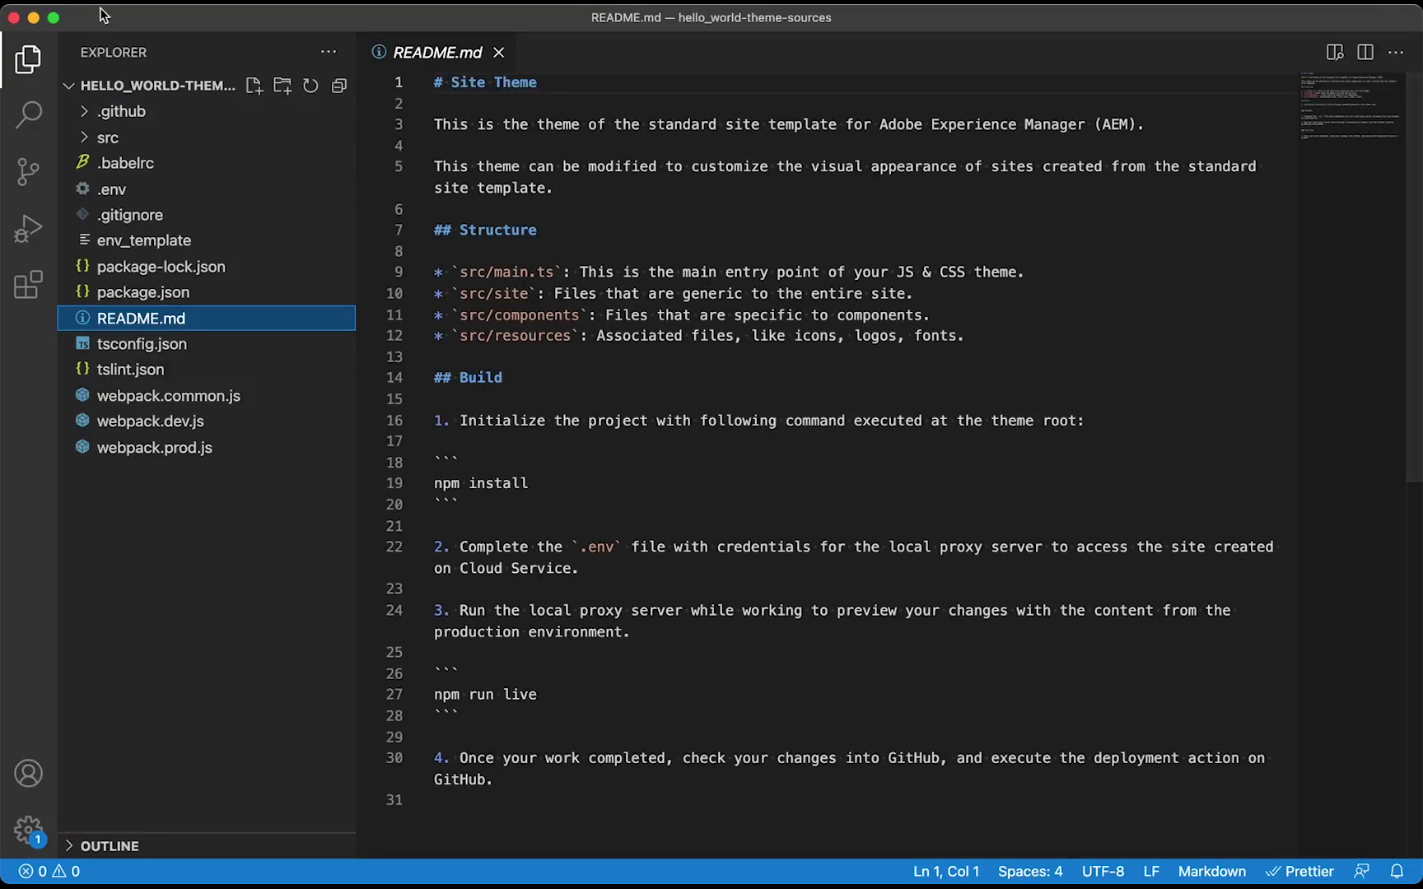
pyautogui.moveTo(105, 13)
pyautogui.click(419, 17)
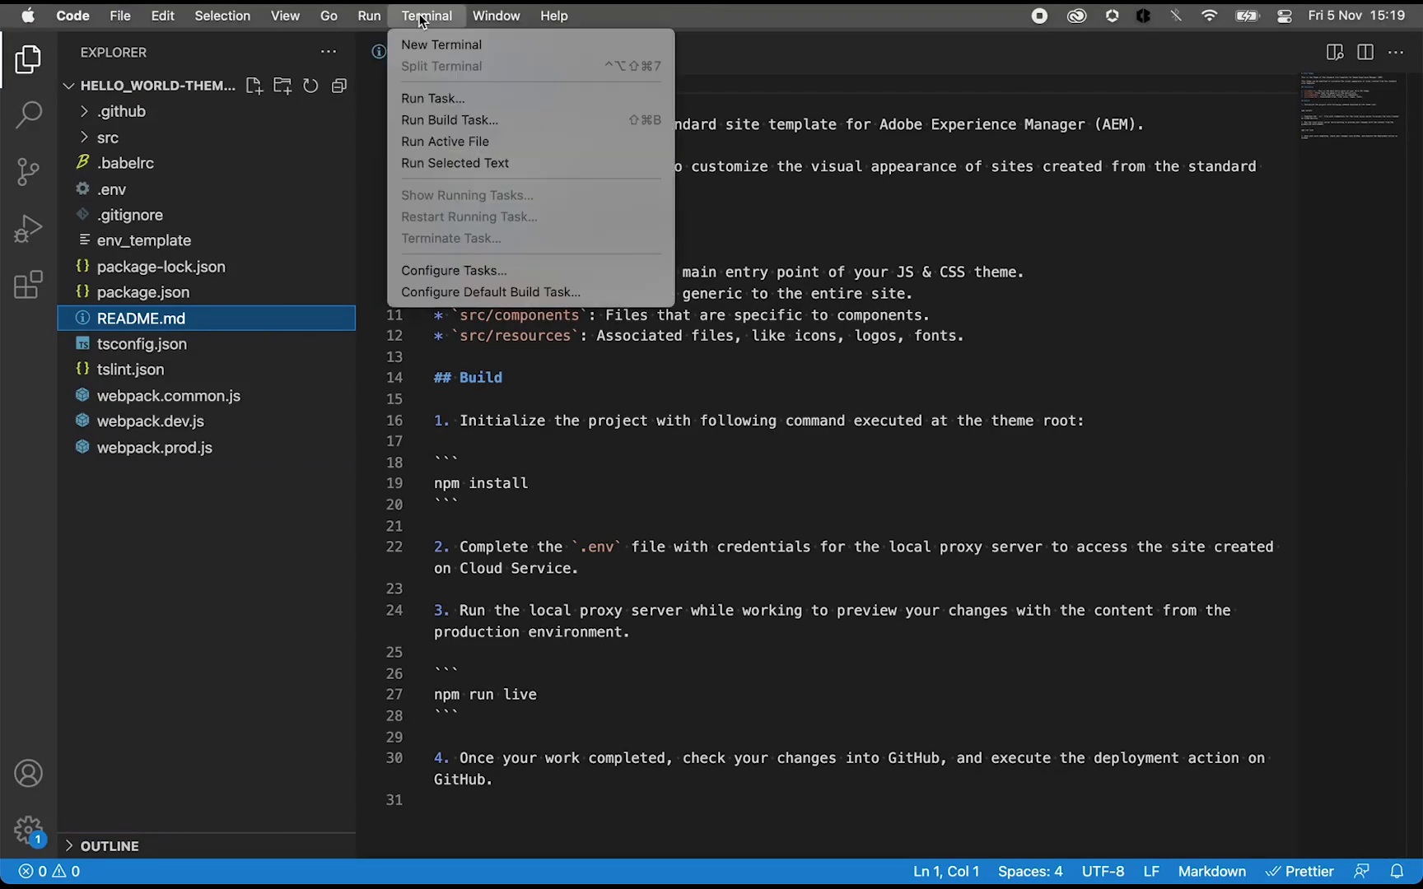
pyautogui.click(433, 46)
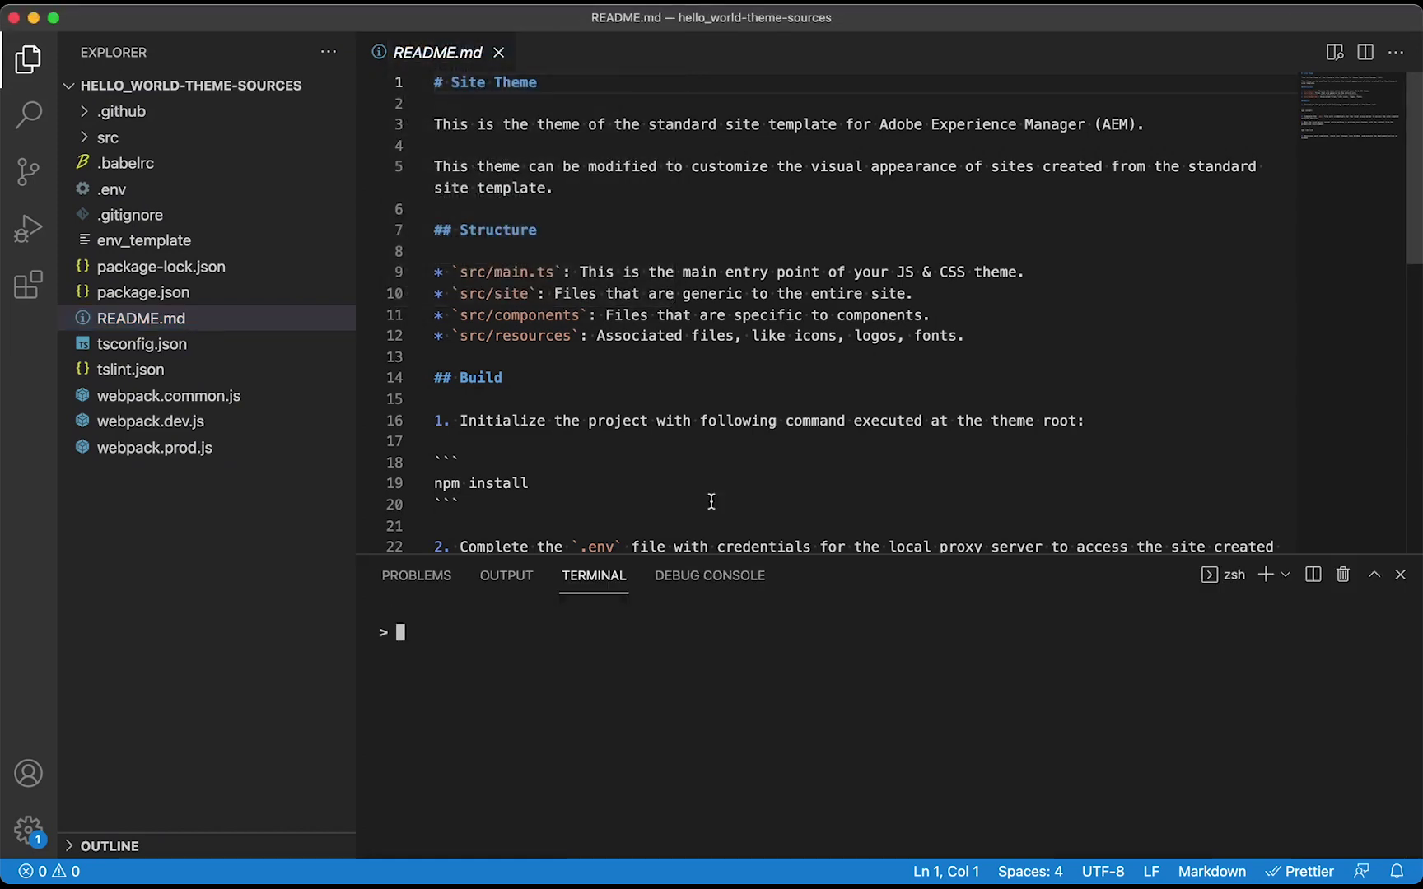
pyautogui.moveTo(435, 483); pyautogui.dragTo(530, 483)
pyautogui.press('super+c')
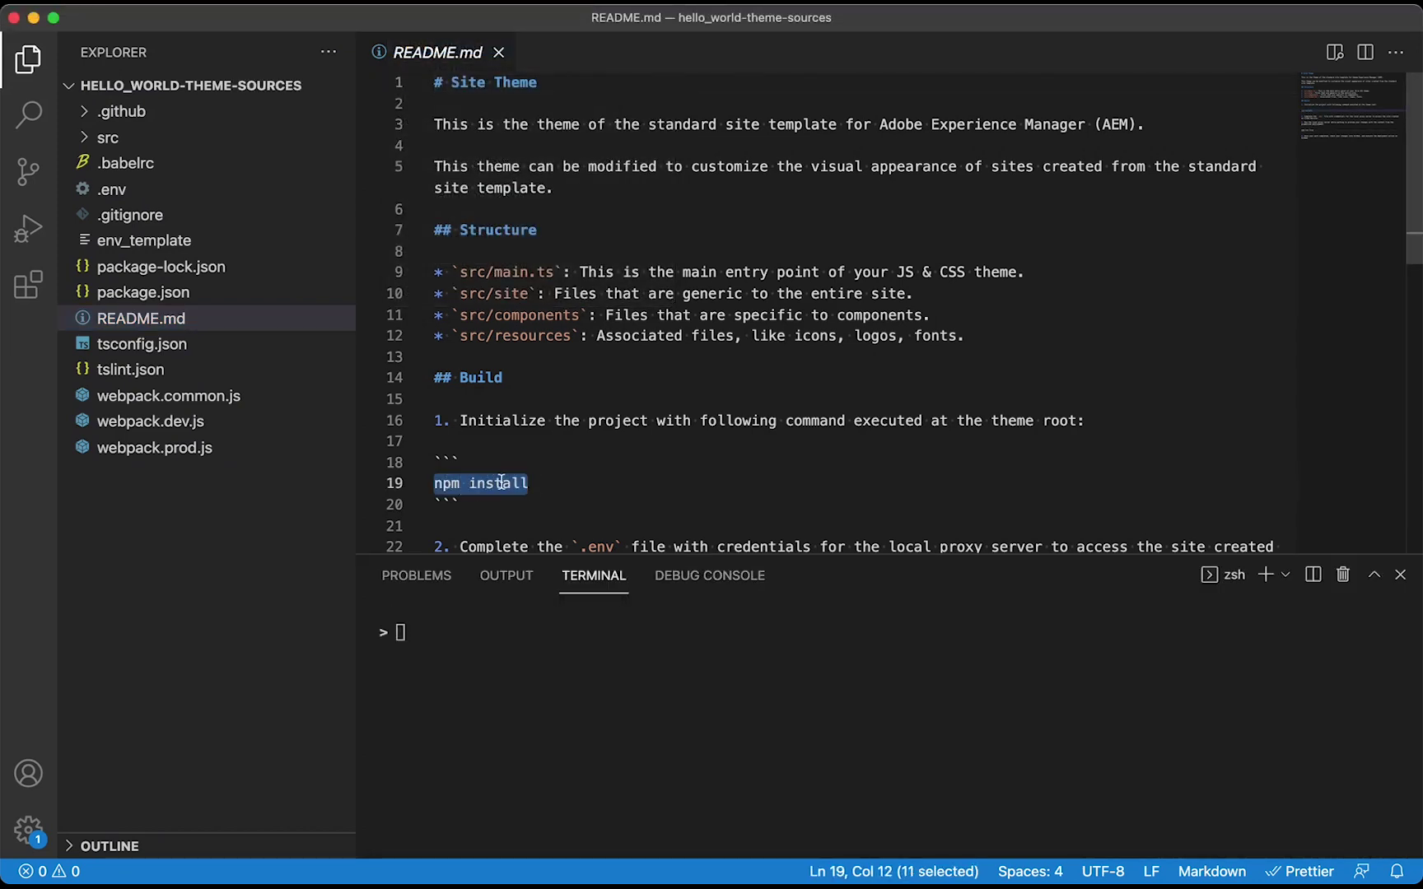
pyautogui.click(512, 619)
pyautogui.press('super+v')
pyautogui.press('Return')
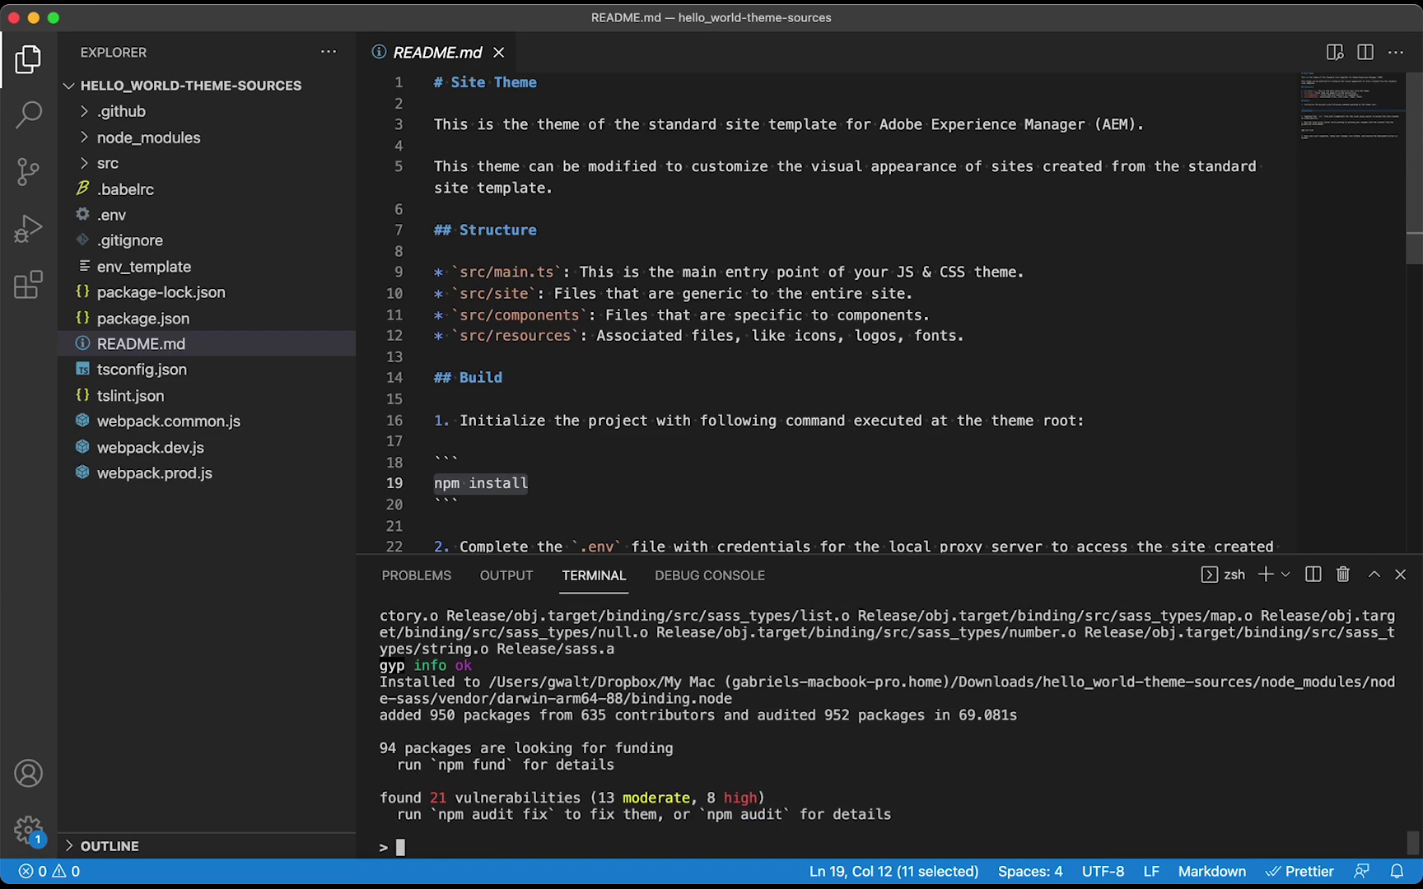
# Start the local live proxy with npm run live
pyautogui.scroll(-8, 670, 492)
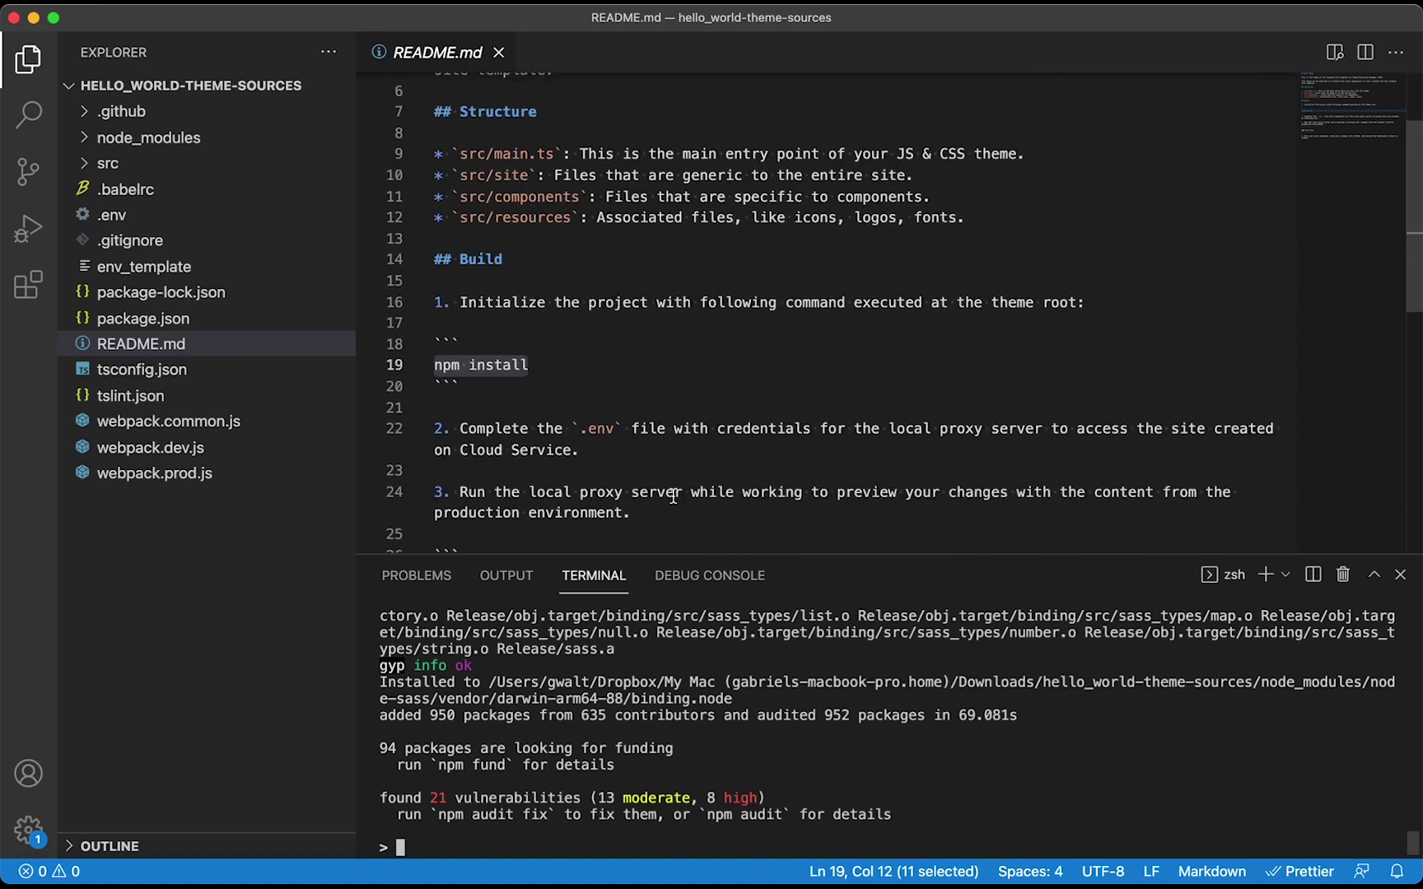
pyautogui.moveTo(435, 370); pyautogui.dragTo(537, 371)
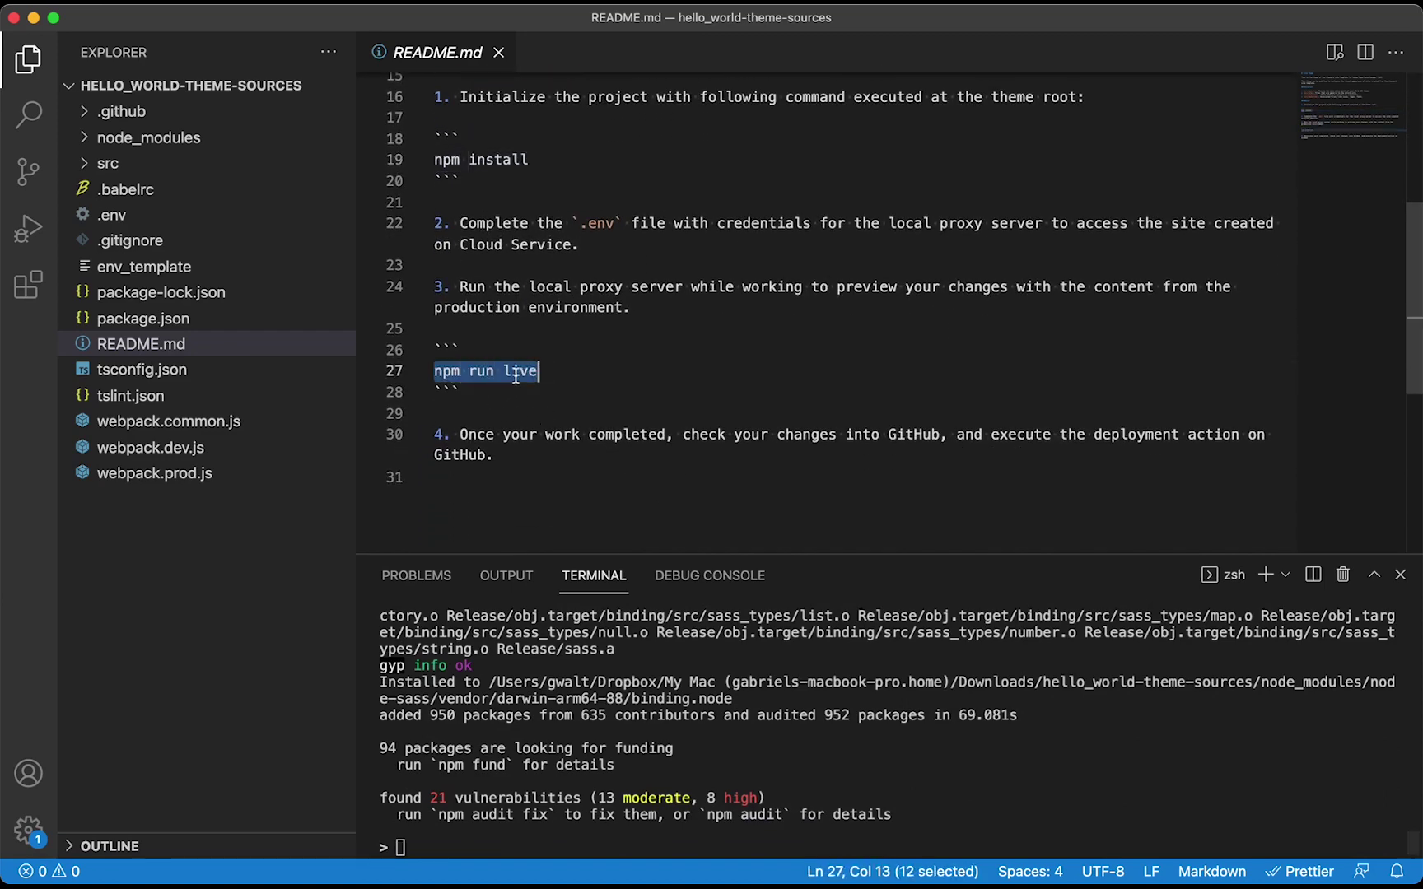
pyautogui.write('npm run live')
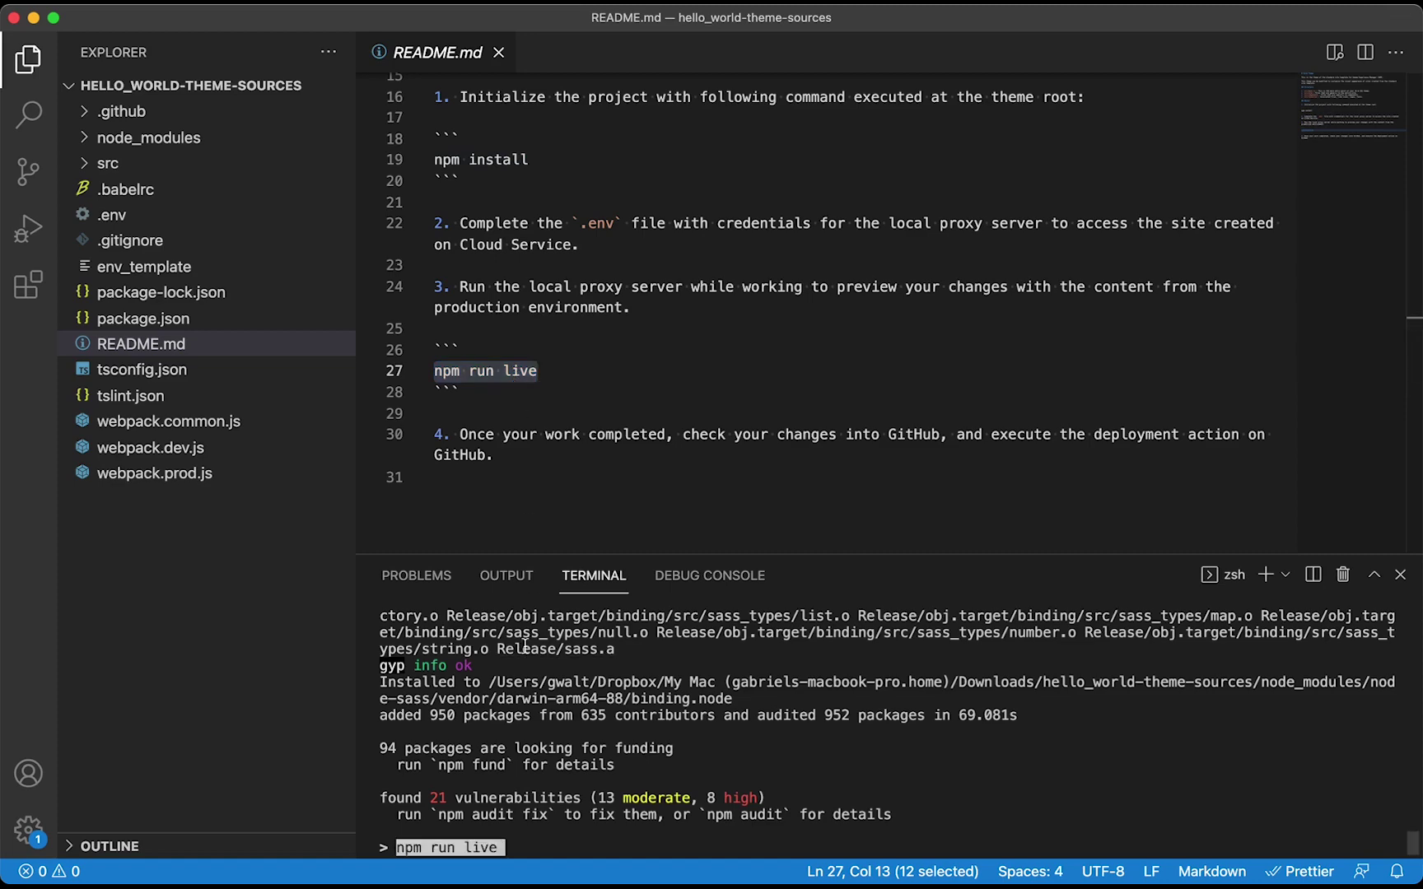
pyautogui.press('Return')
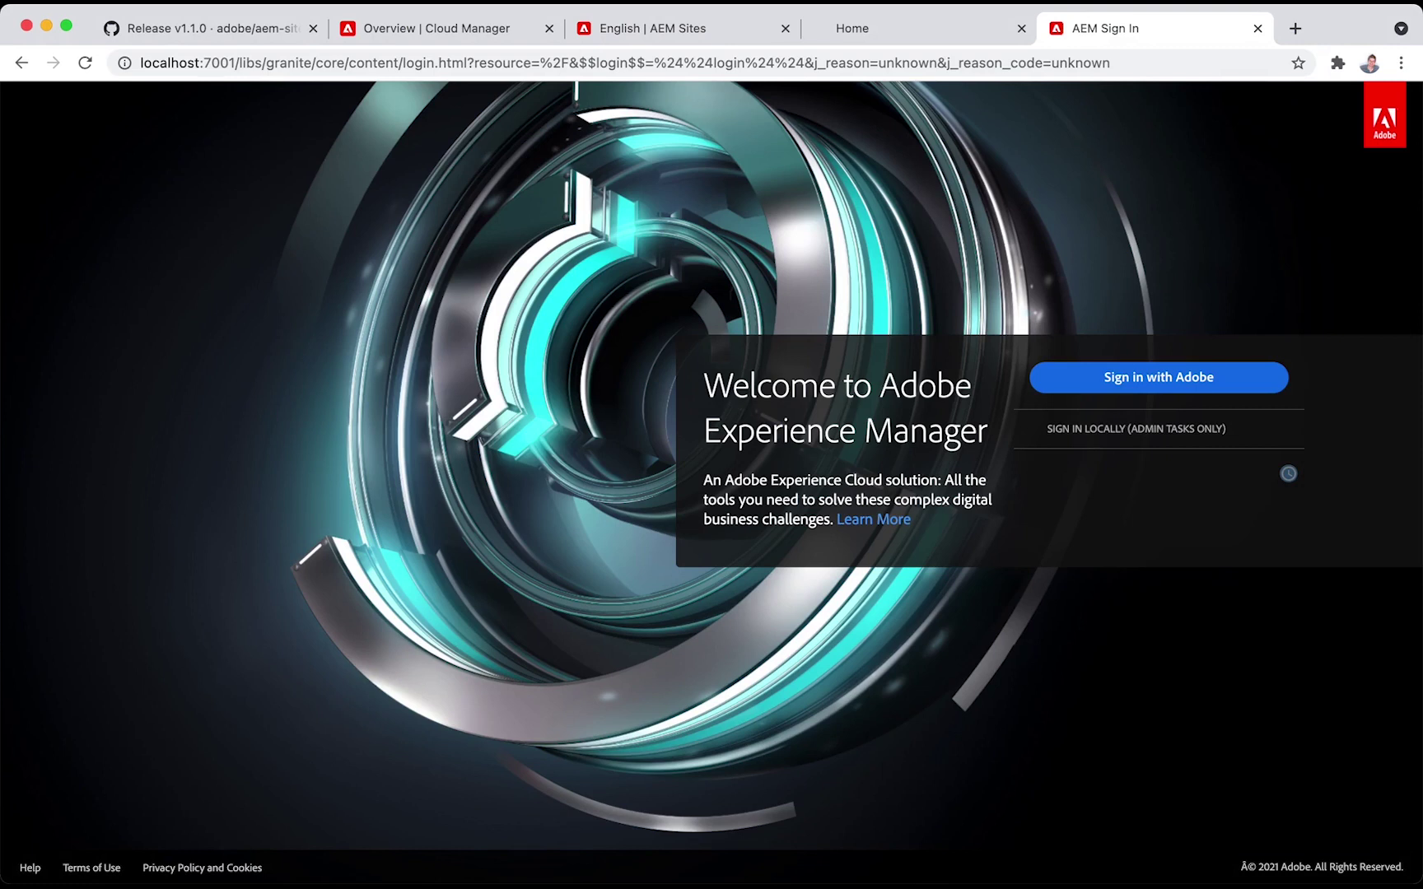
# In User Management, start a new user with ID 'preview' and its password entered twice
pyautogui.doubleClick(220, 63)
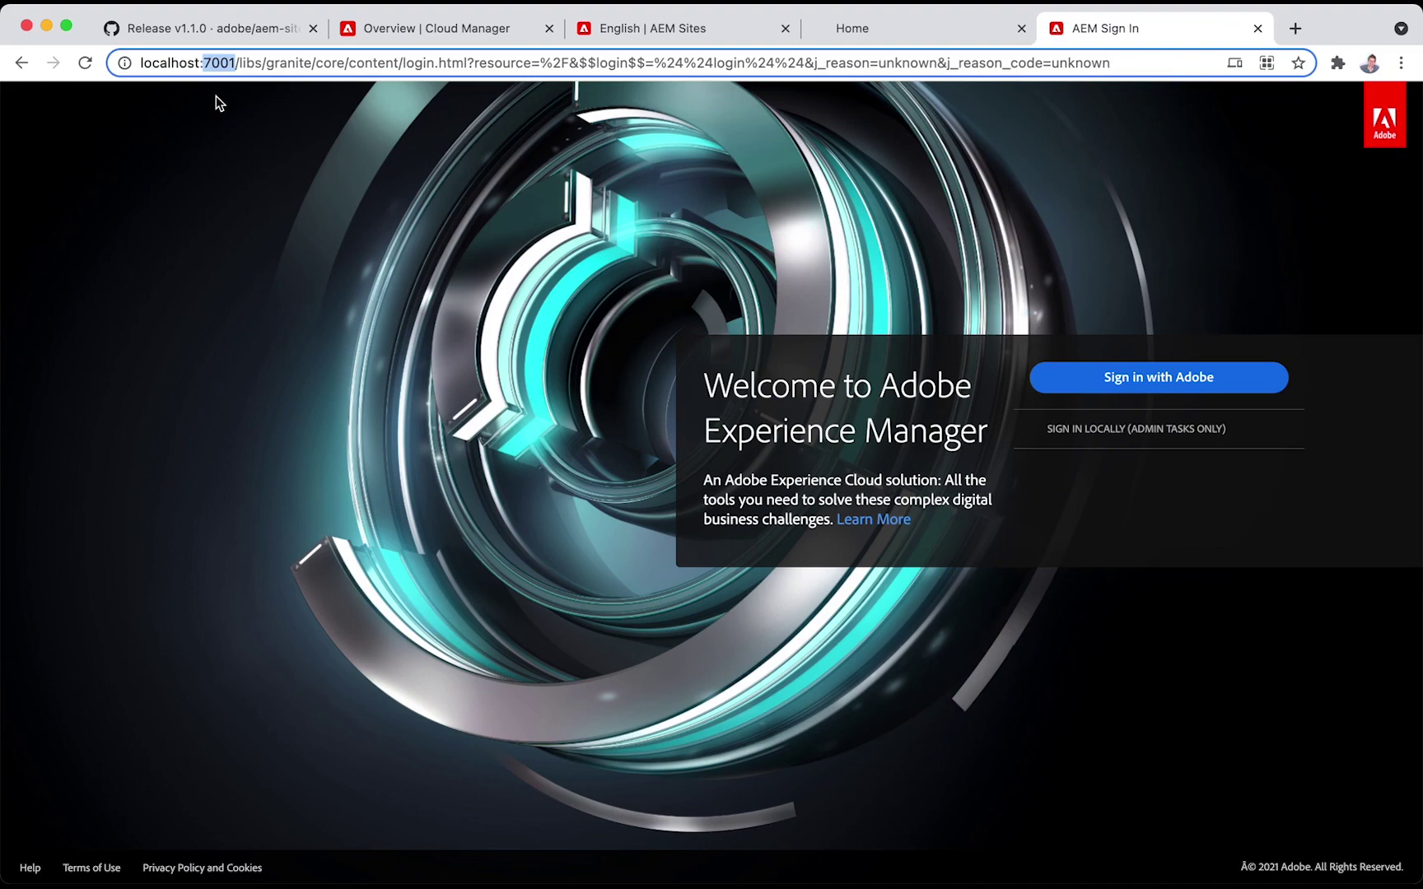
pyautogui.click(648, 35)
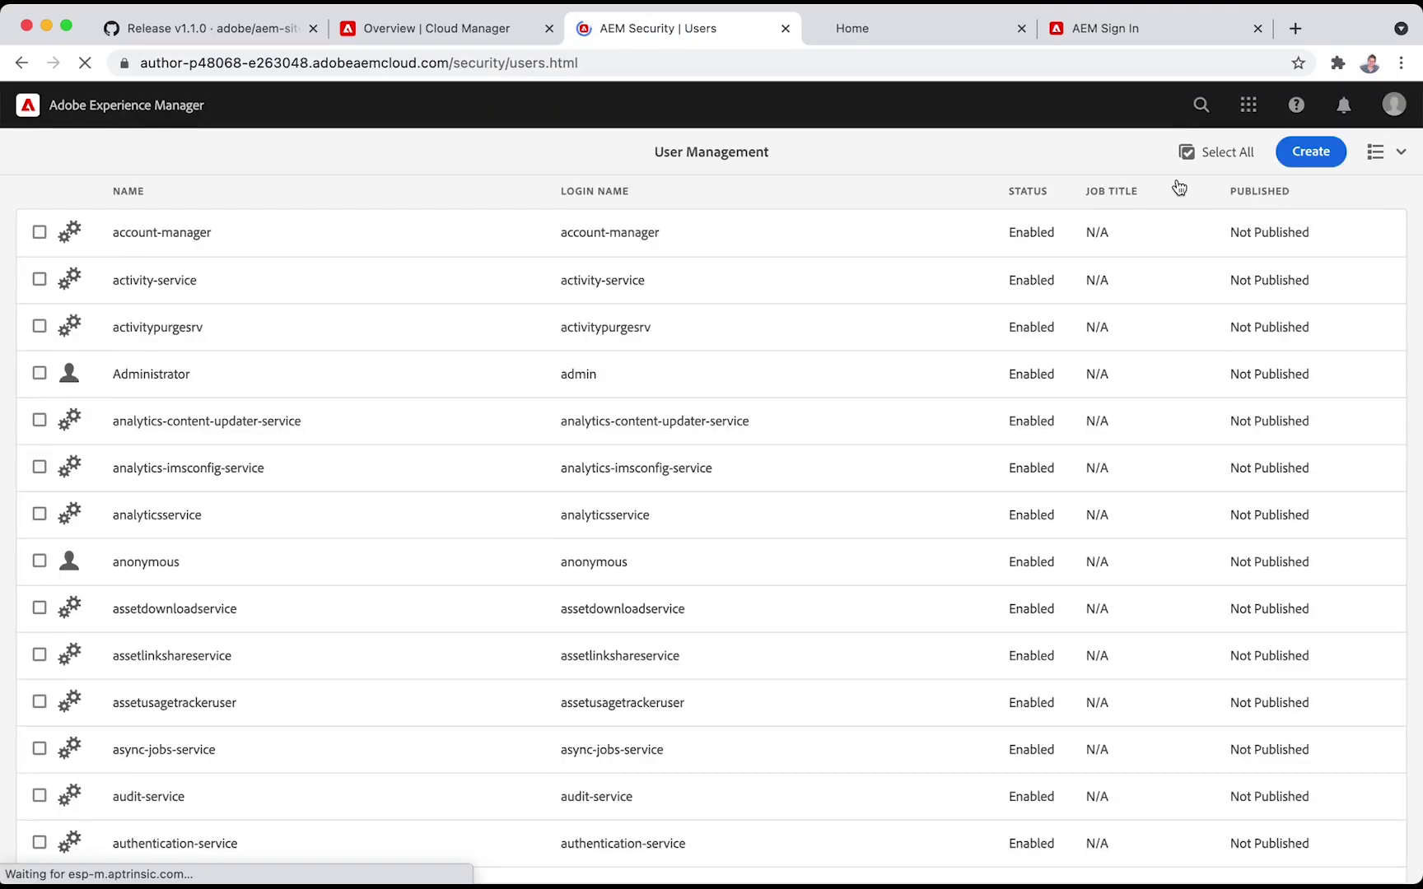
pyautogui.click(1315, 156)
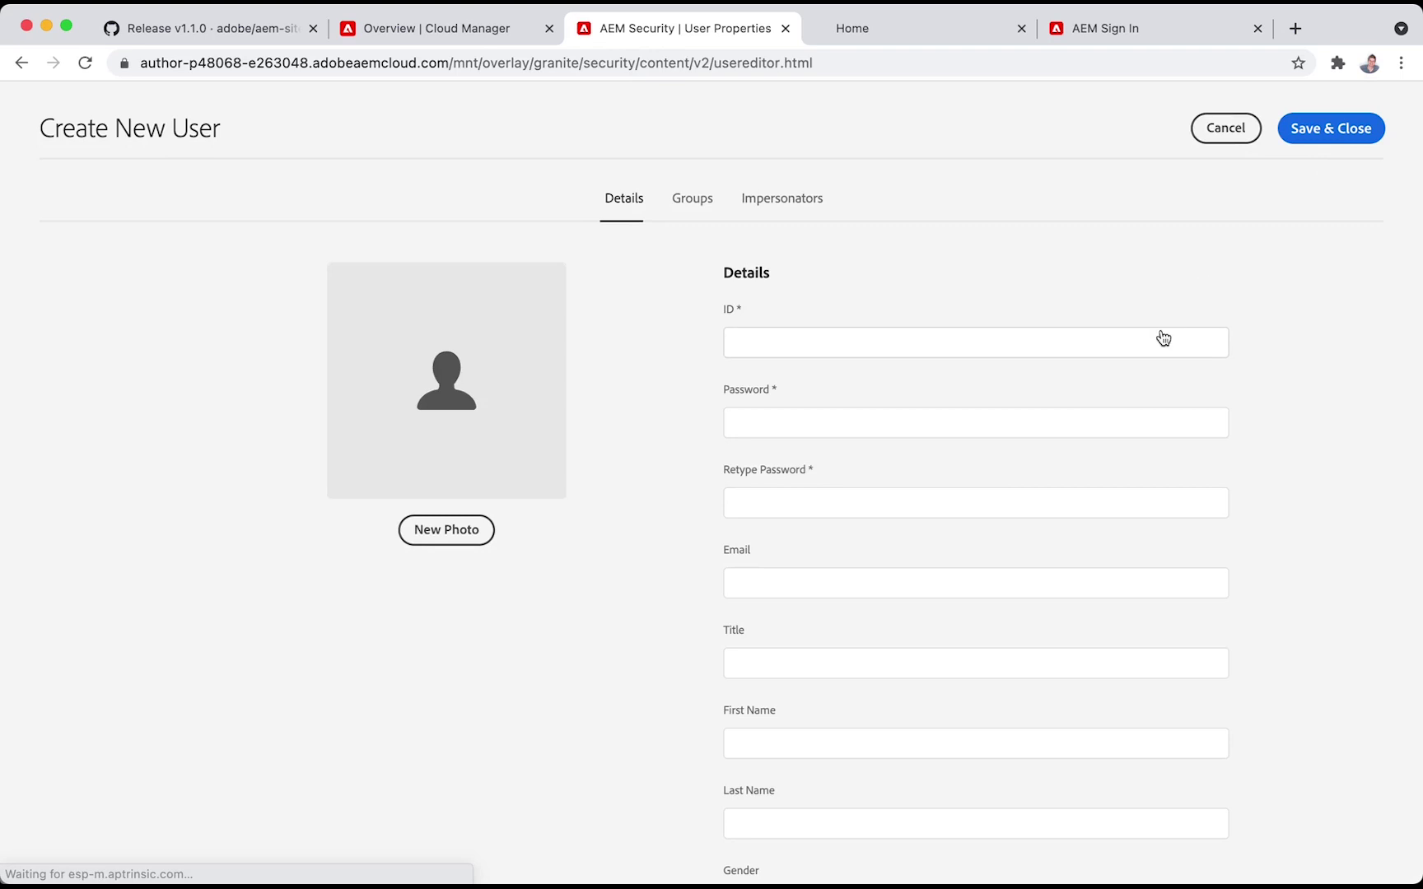
pyautogui.click(1155, 337)
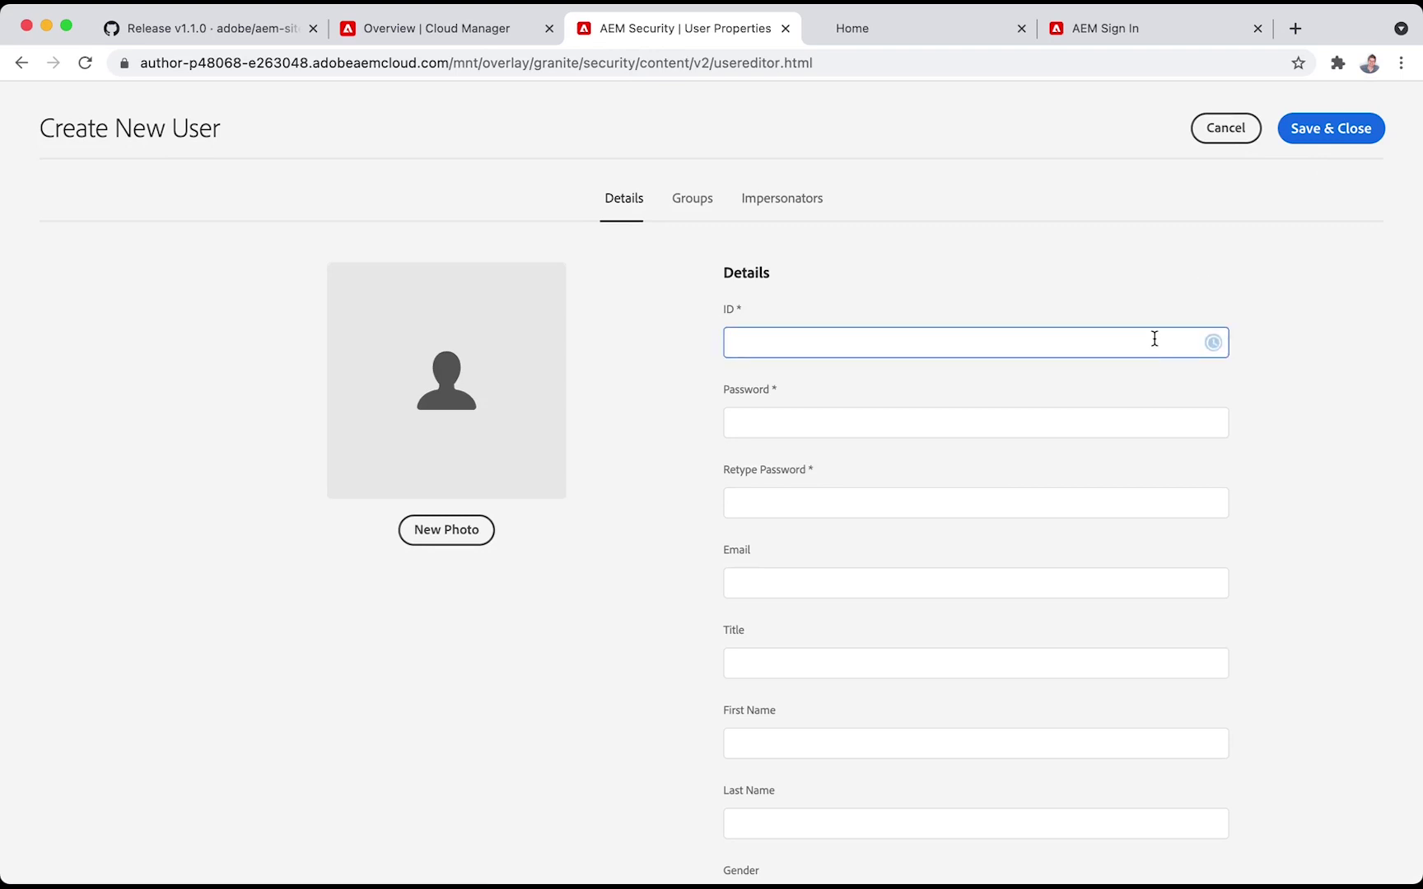
pyautogui.press('Tab')
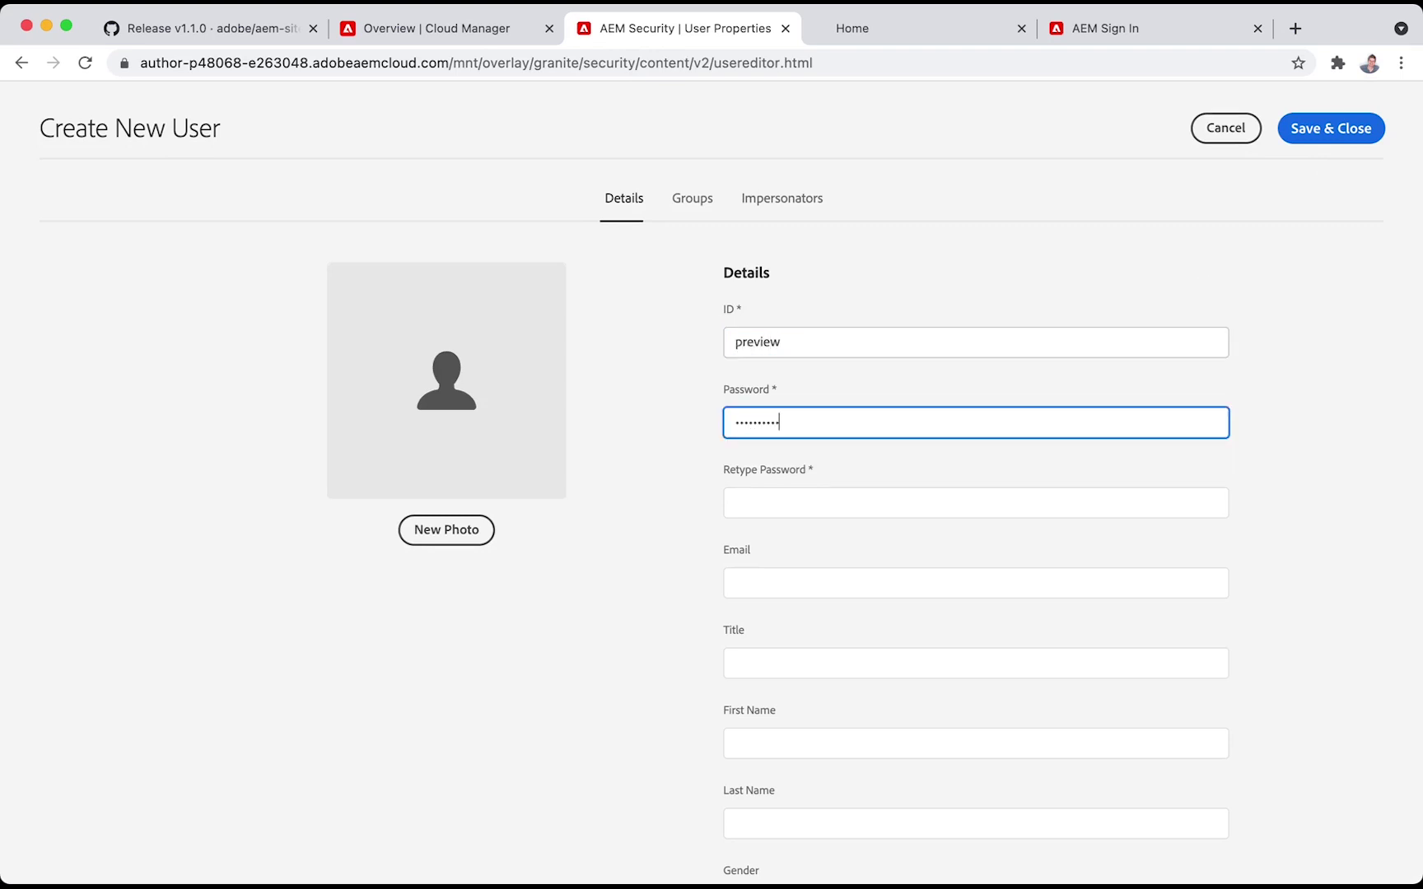
pyautogui.press('Tab')
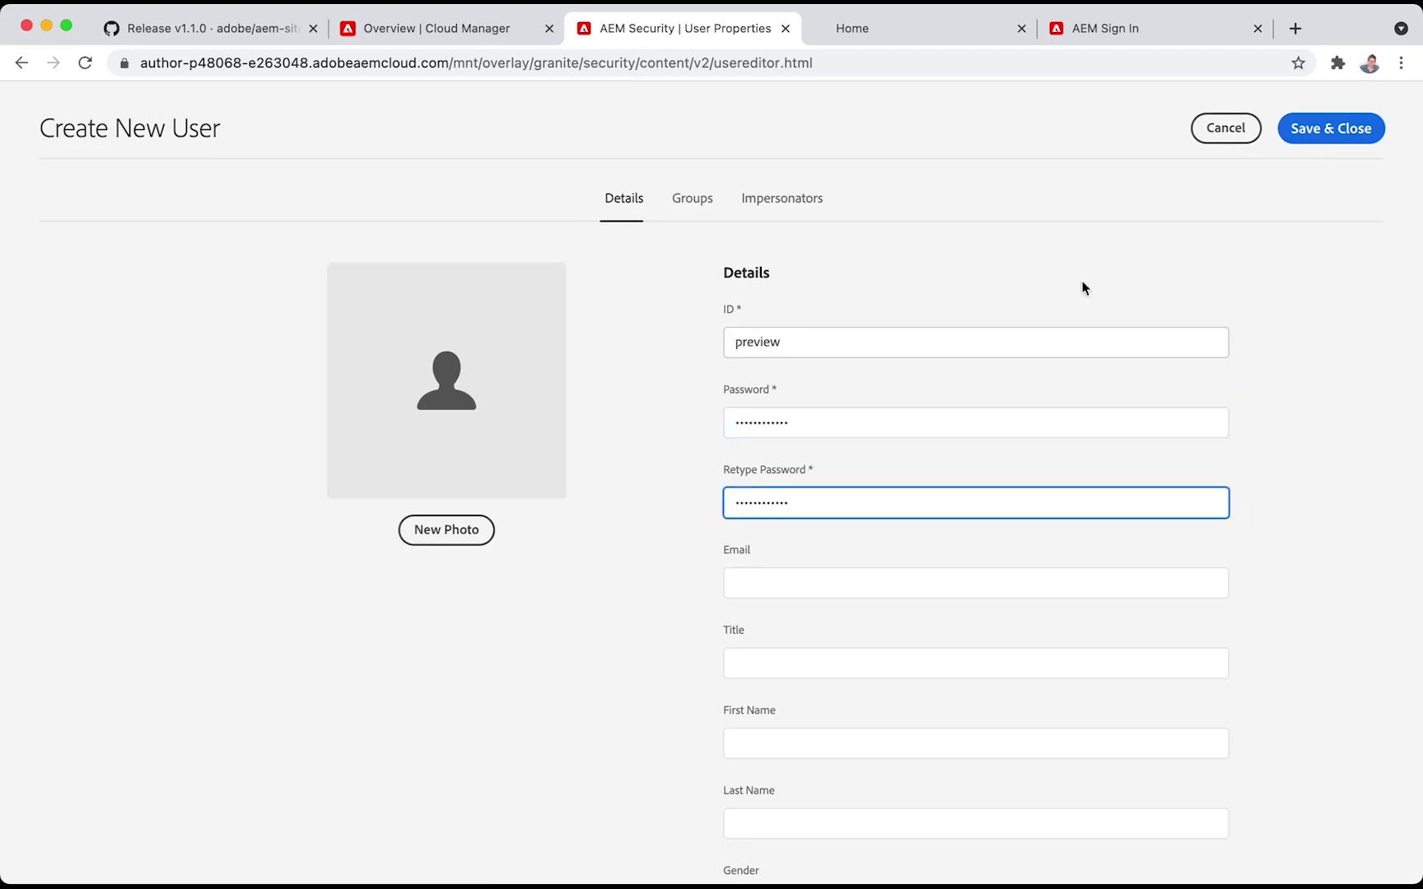
# Add the new user to the Contributors group and save it
pyautogui.click(699, 203)
pyautogui.click(695, 346)
pyautogui.write('contrib')
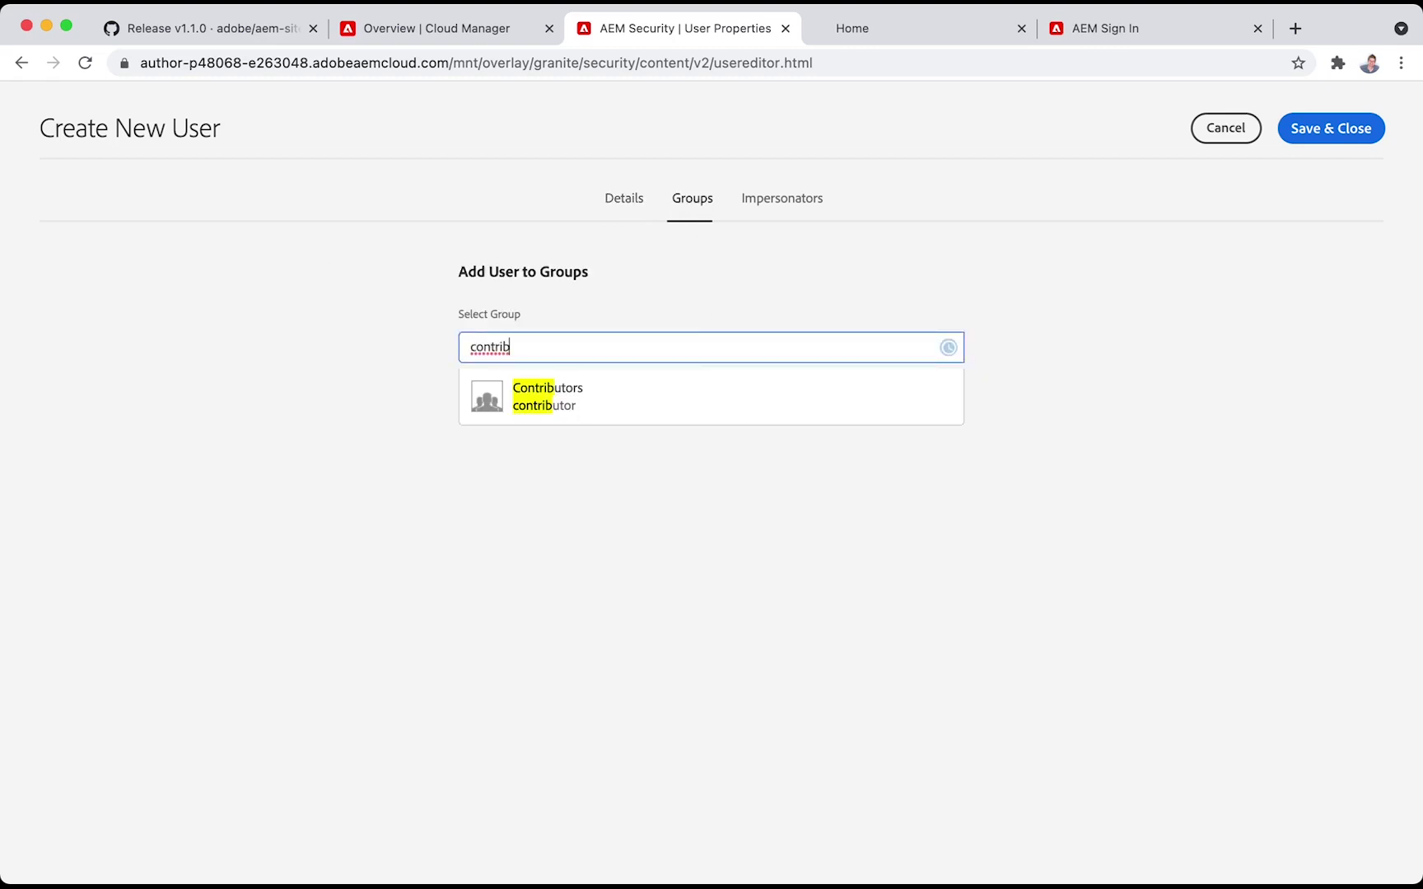
pyautogui.click(614, 399)
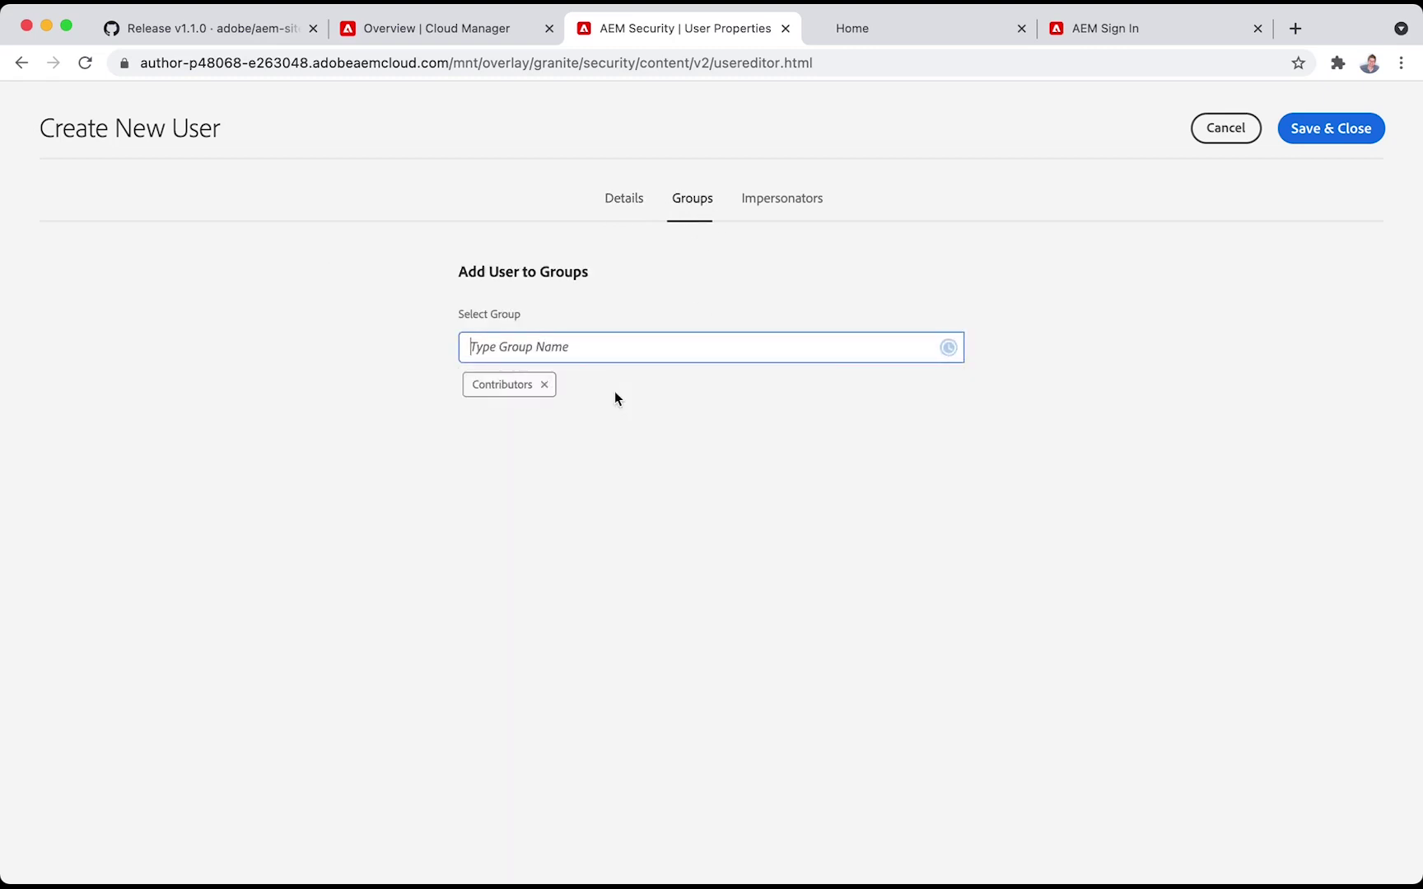
pyautogui.click(1318, 138)
pyautogui.click(1185, 30)
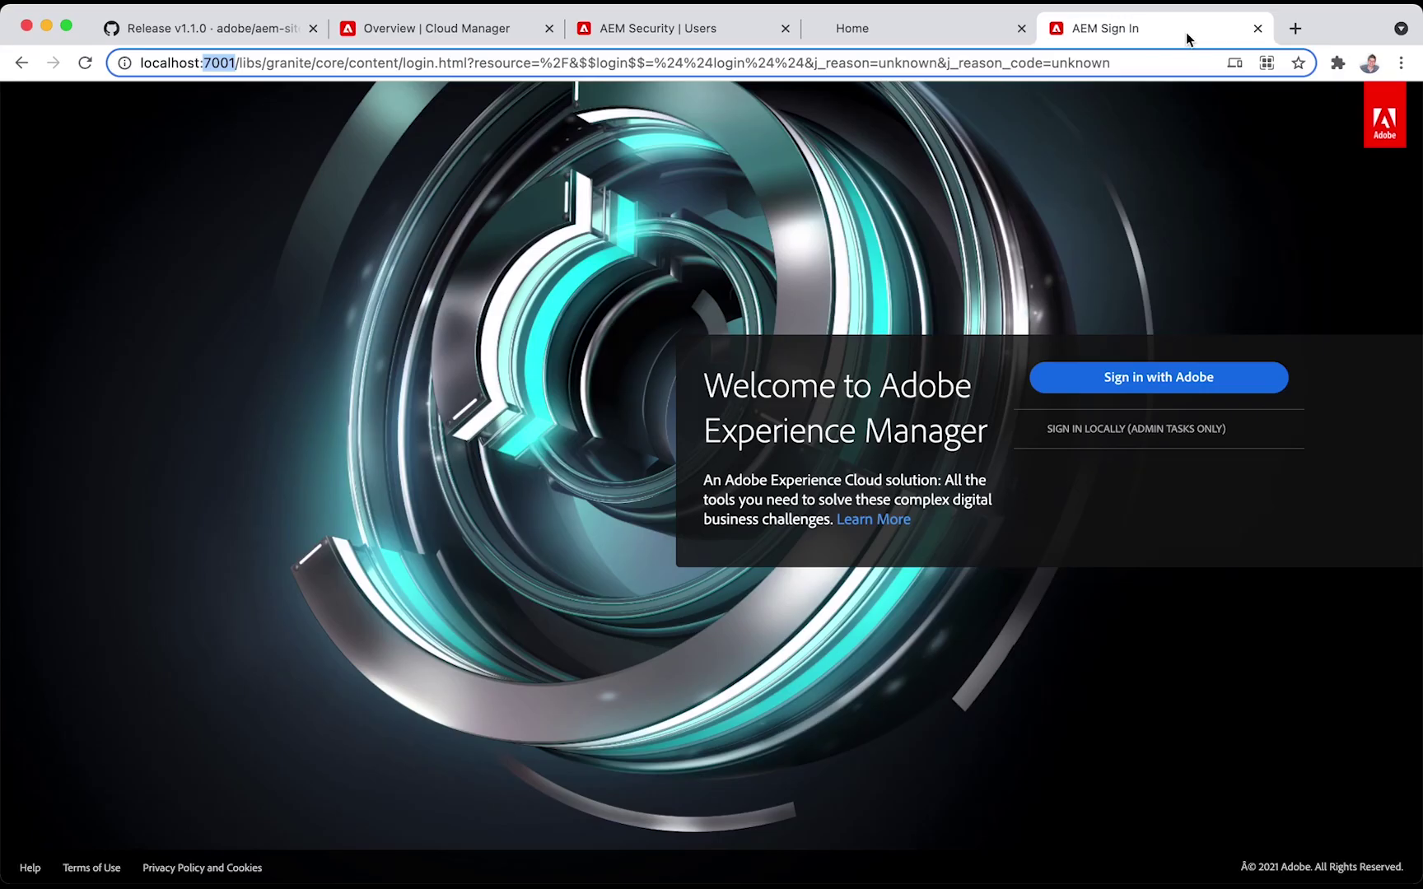
# Sign in locally on localhost:7001 with the preview user's name and password
pyautogui.click(1118, 430)
pyautogui.click(1122, 471)
pyautogui.write('preview')
pyautogui.press('Tab')
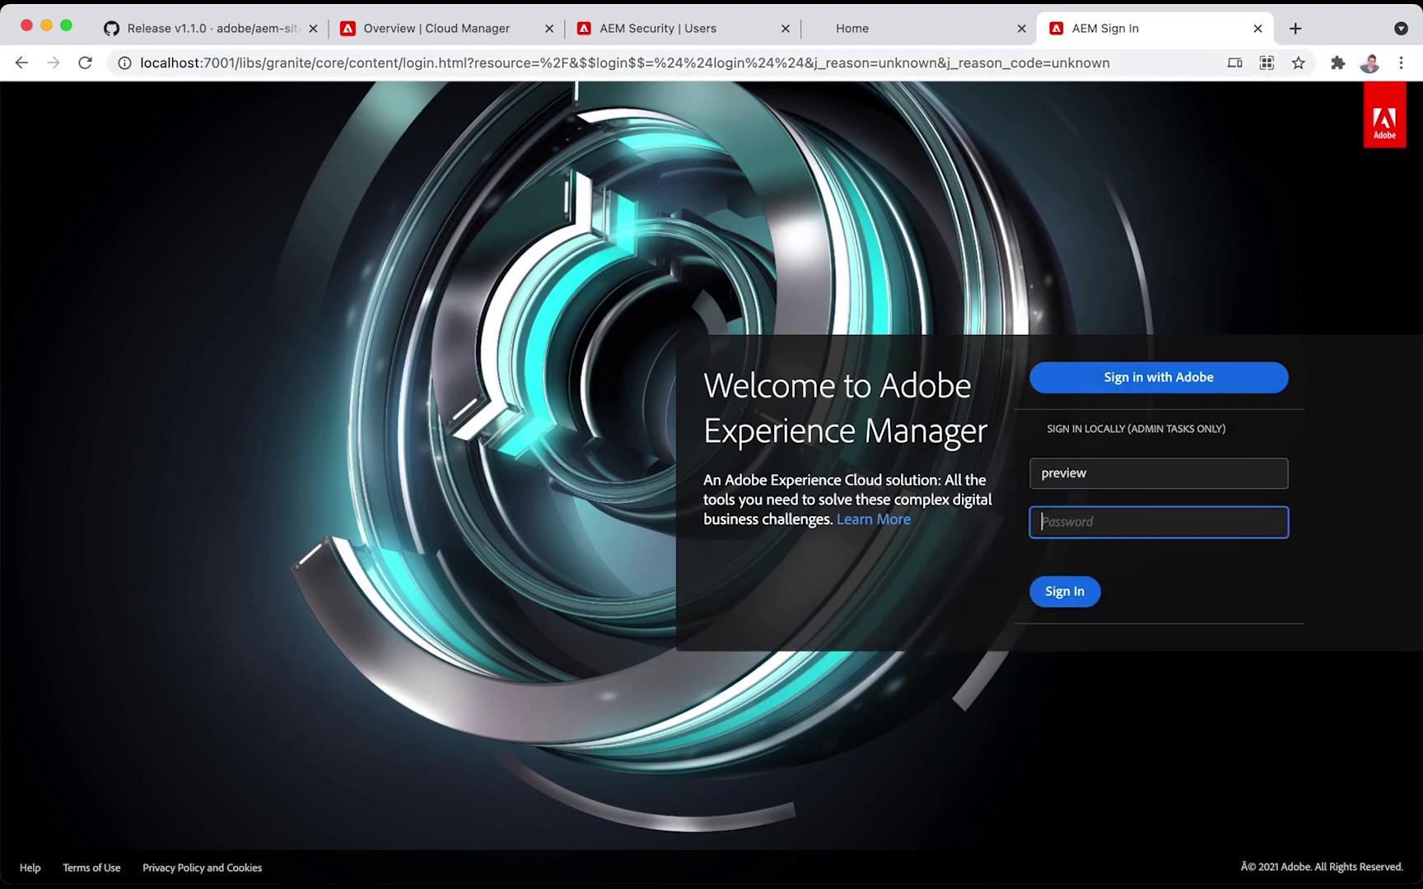
pyautogui.press('Return')
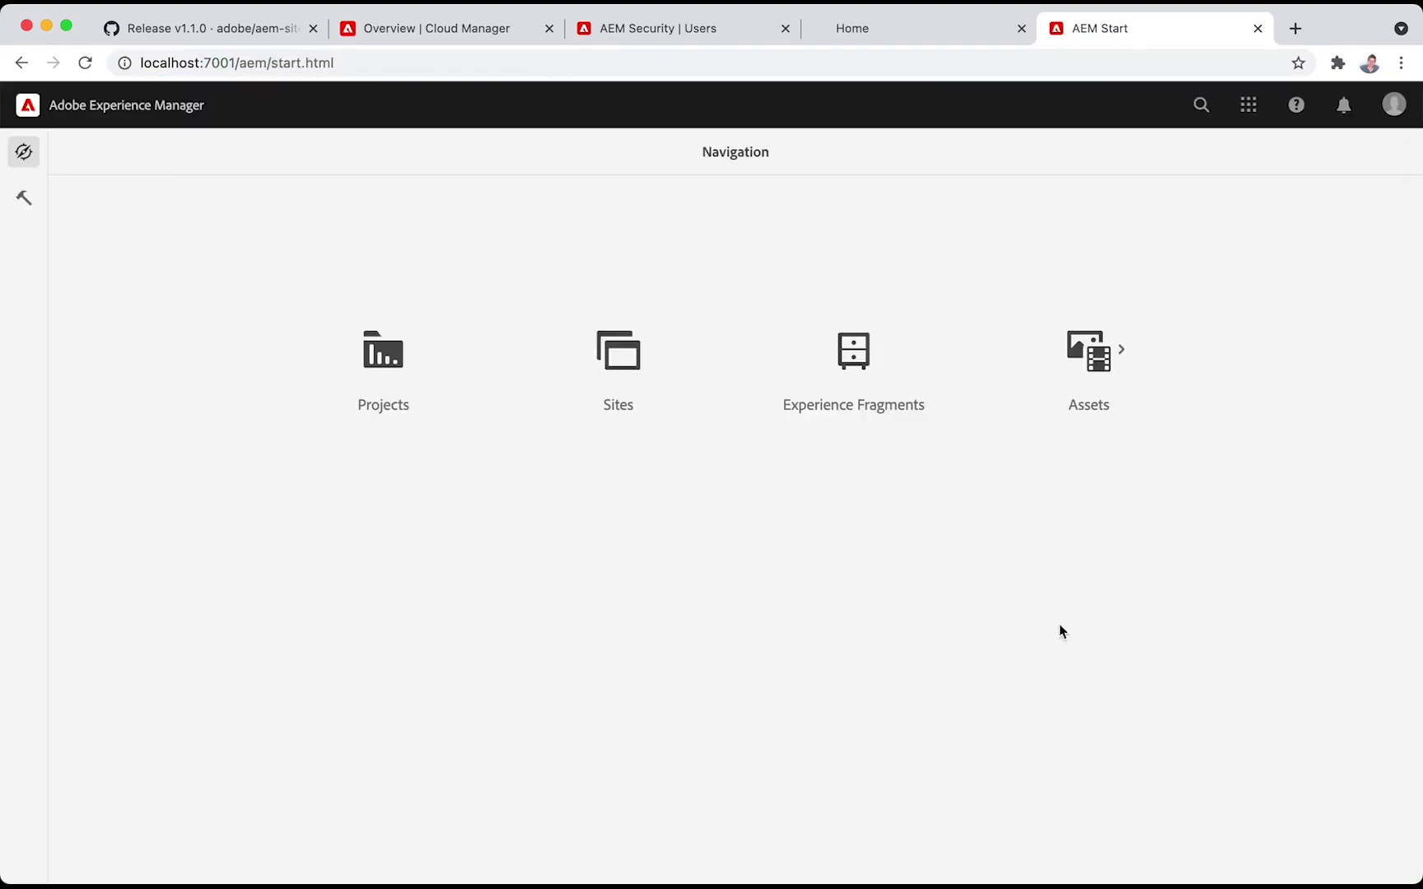
# Load /content/hello_world/en/home.html?wcmmode=disabled through the localhost:7001 proxy
pyautogui.click(882, 27)
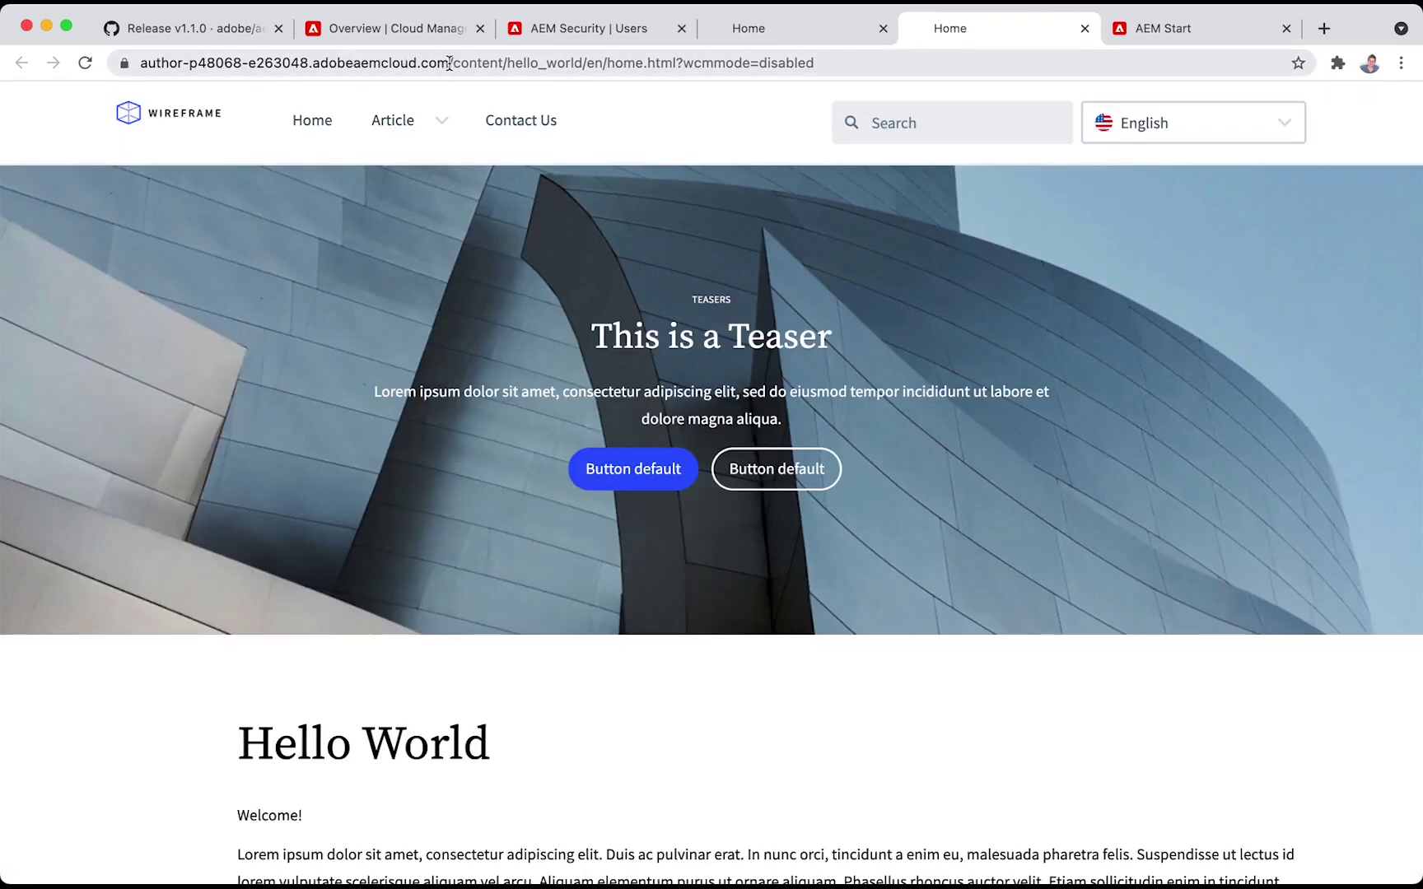
pyautogui.moveTo(448, 62); pyautogui.dragTo(685, 157)
pyautogui.press('super+c')
pyautogui.hotkey('ctrl', 'Tab')
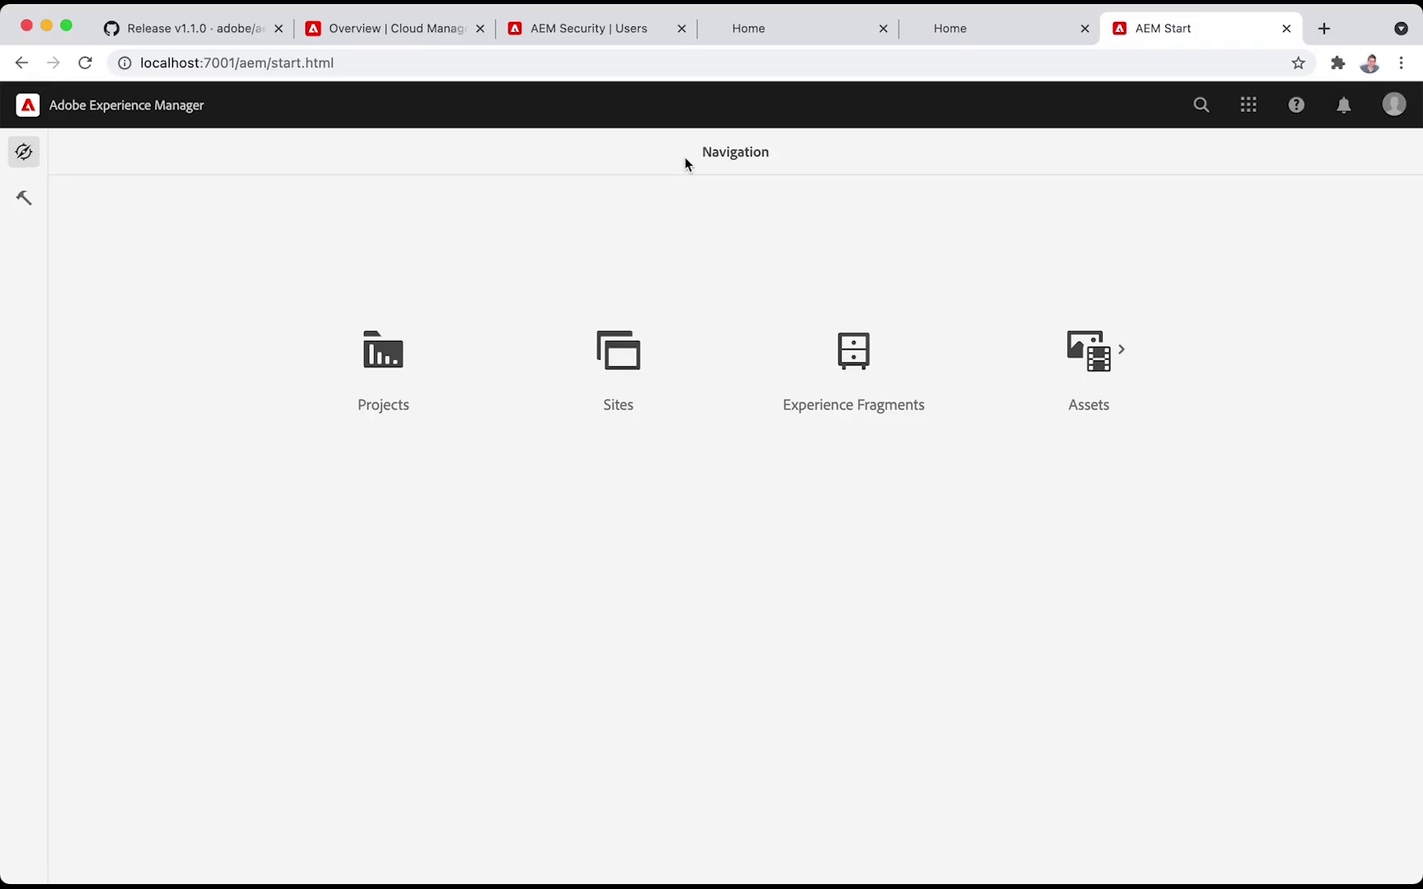
pyautogui.click(235, 63)
pyautogui.moveTo(235, 63); pyautogui.dragTo(248, 117)
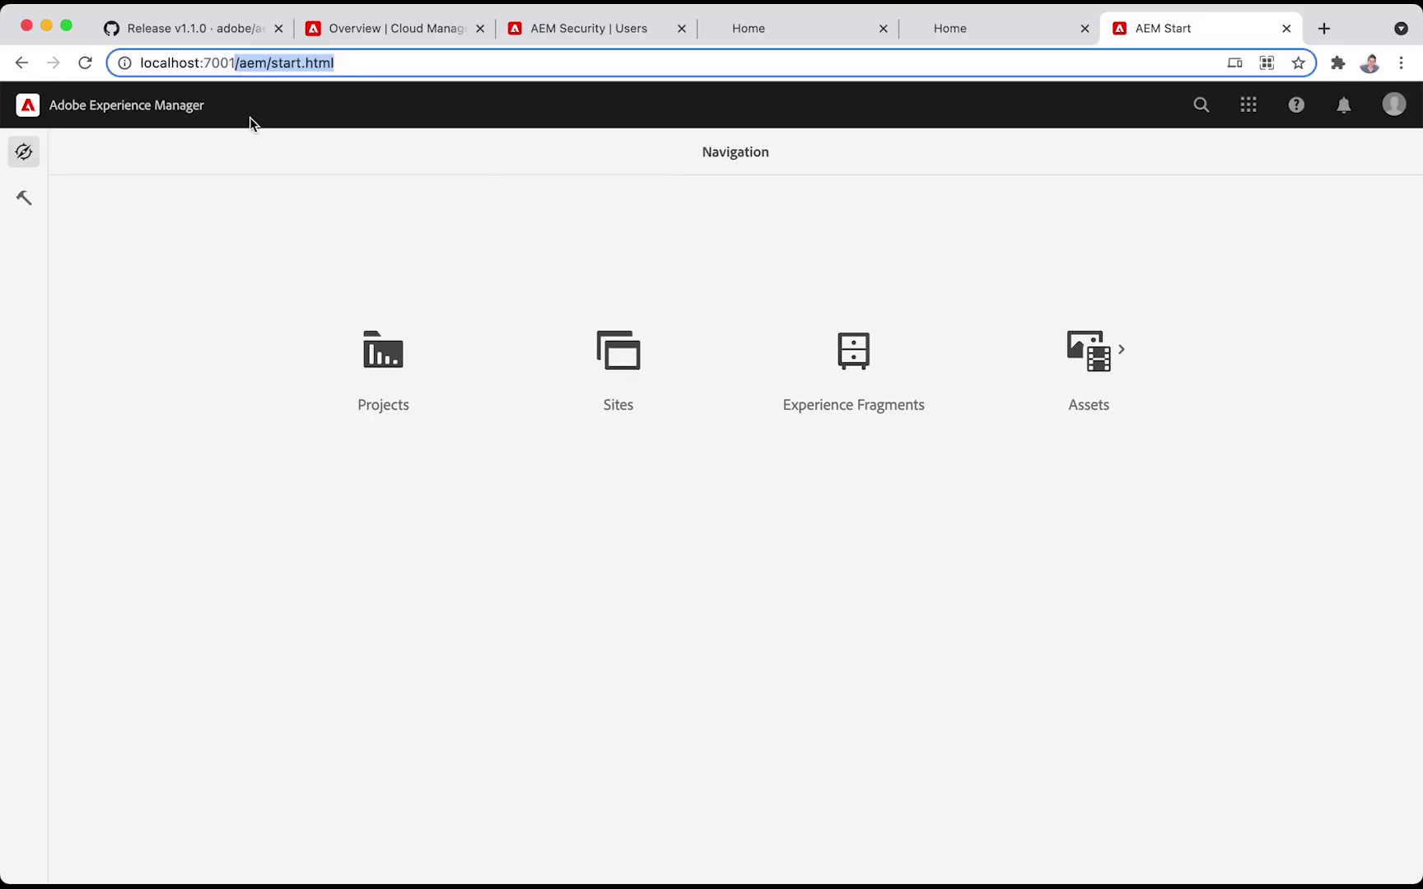
pyautogui.press('super+v')
pyautogui.press('Return')
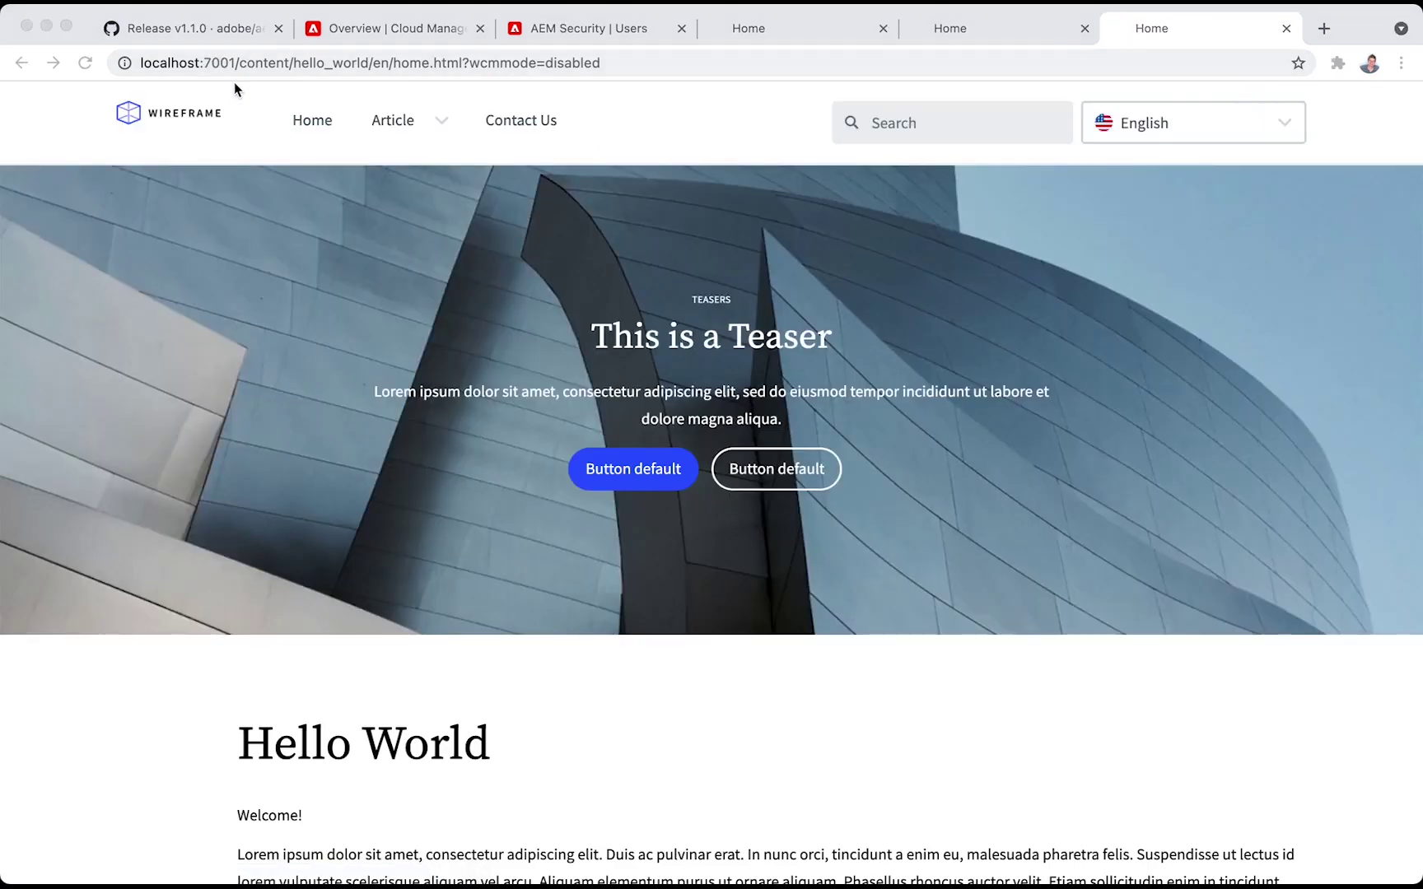
pyautogui.press('super+Tab')
pyautogui.press('super+Tab')
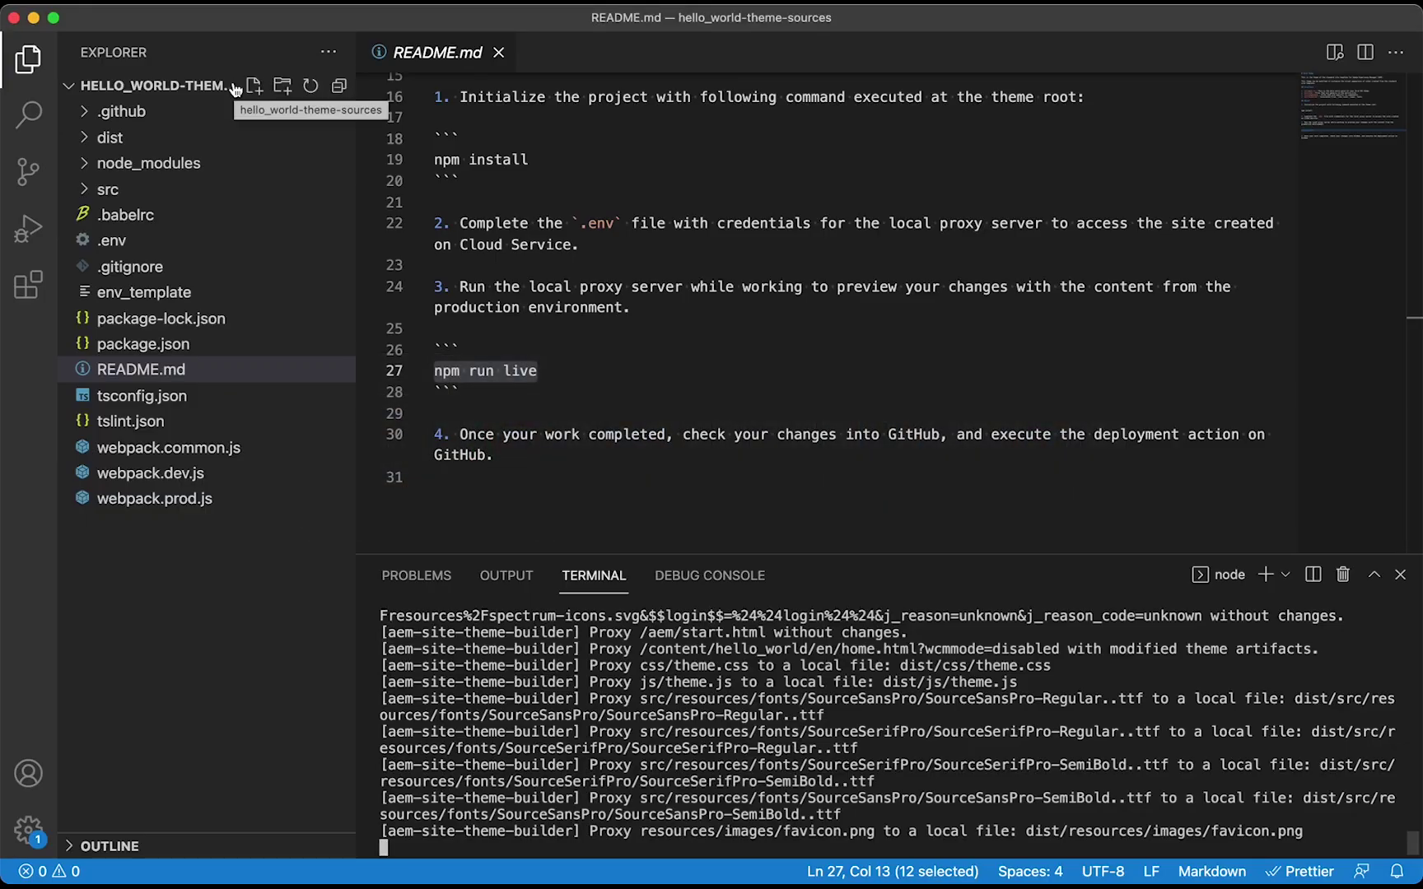
# Change $color-background in src/site/_variables.scss from #ffffff to yellow and save
pyautogui.click(85, 191)
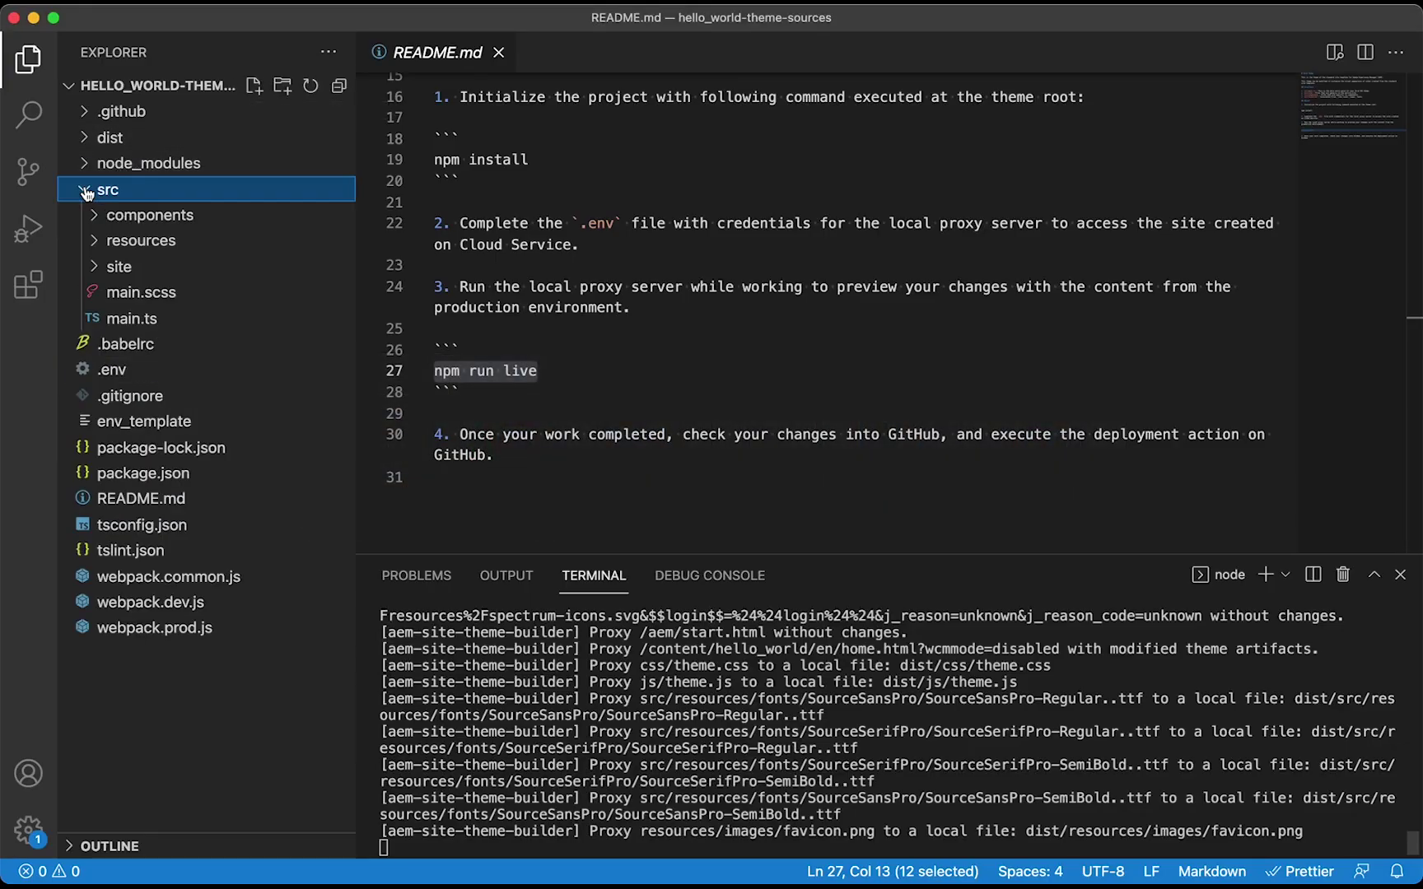
pyautogui.click(94, 266)
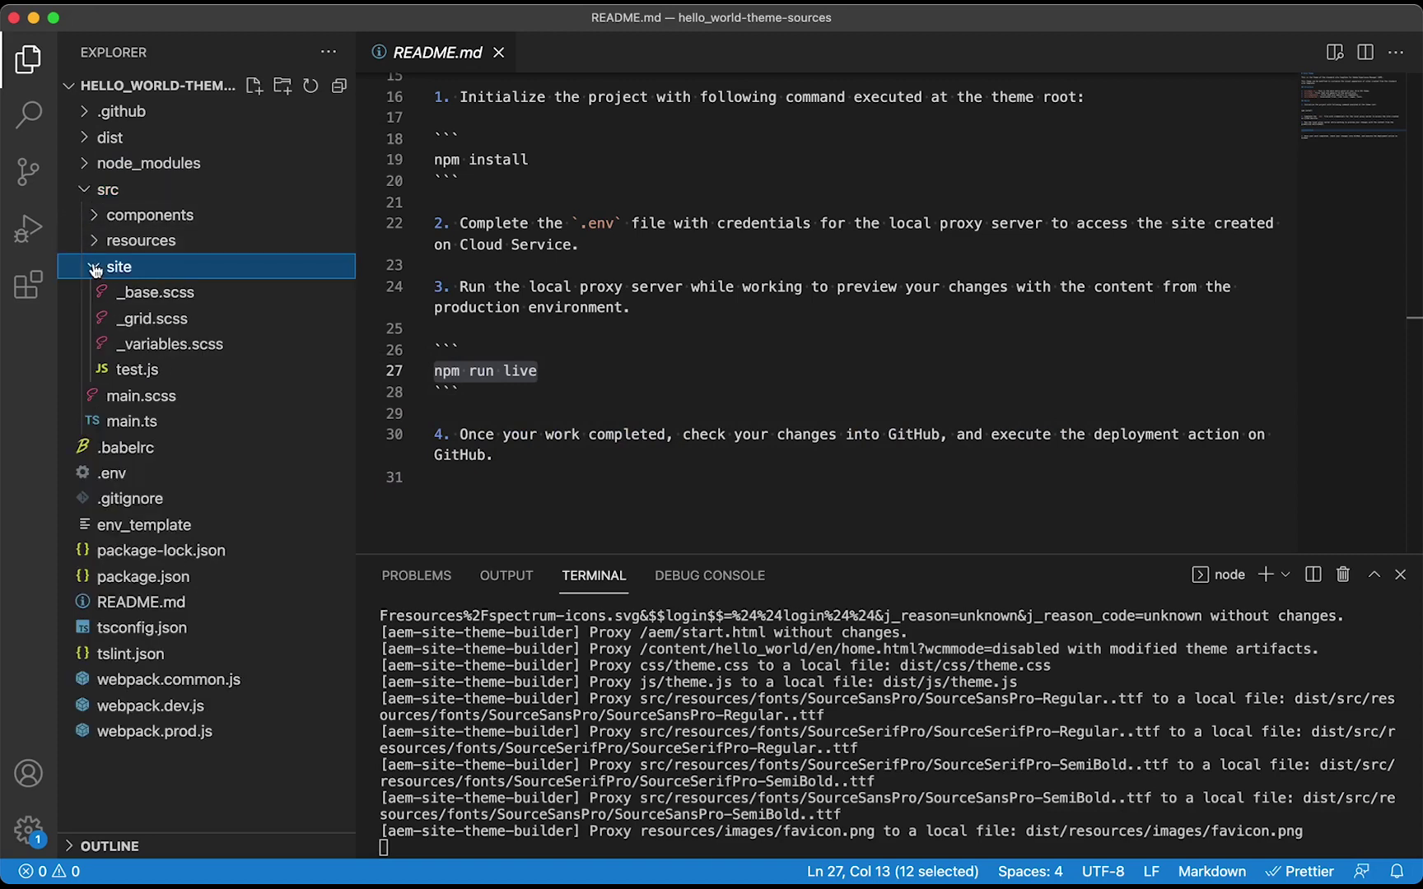
pyautogui.click(153, 342)
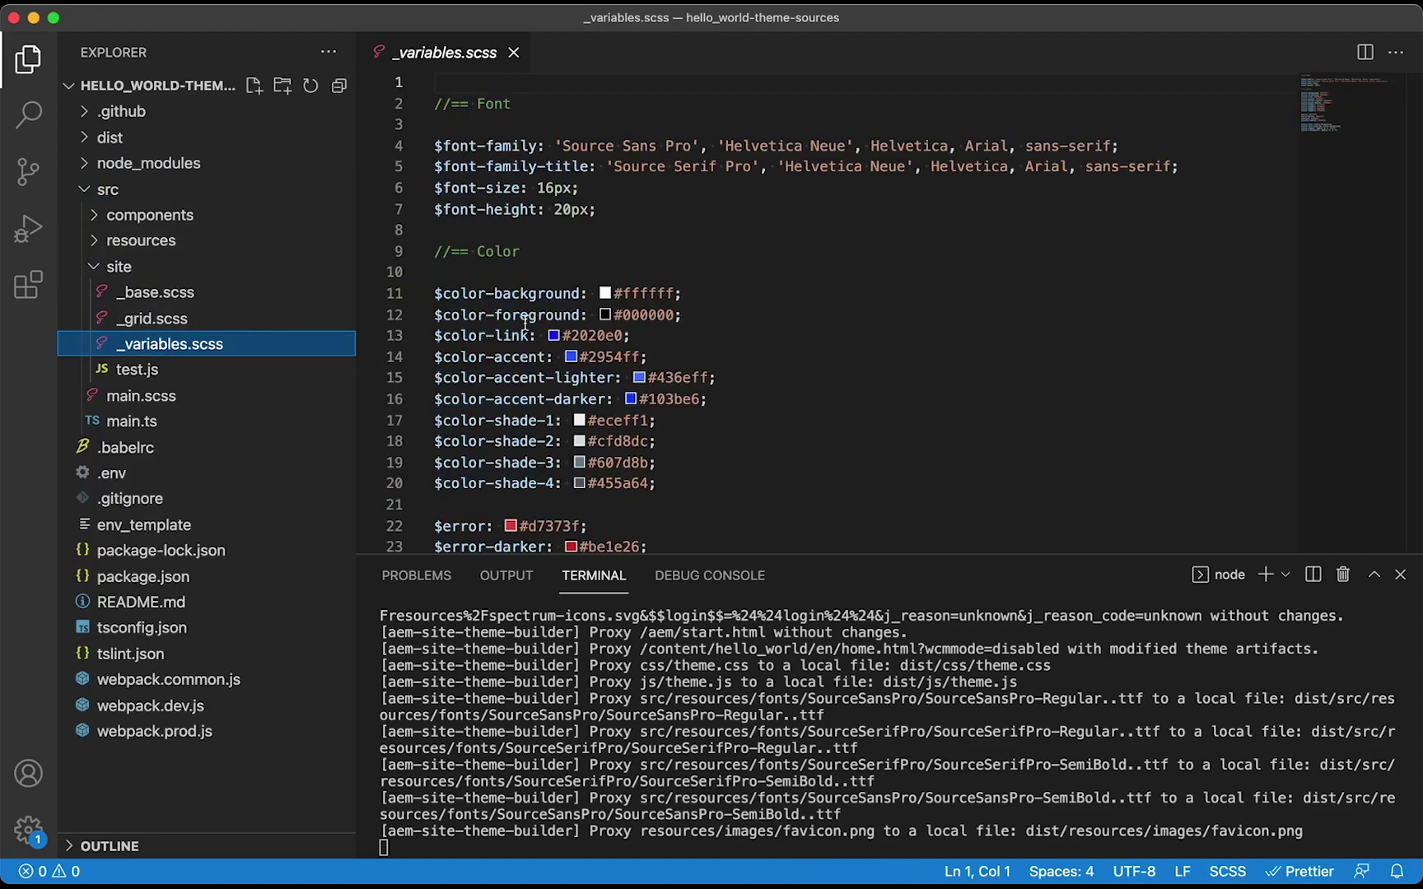
pyautogui.doubleClick(634, 286)
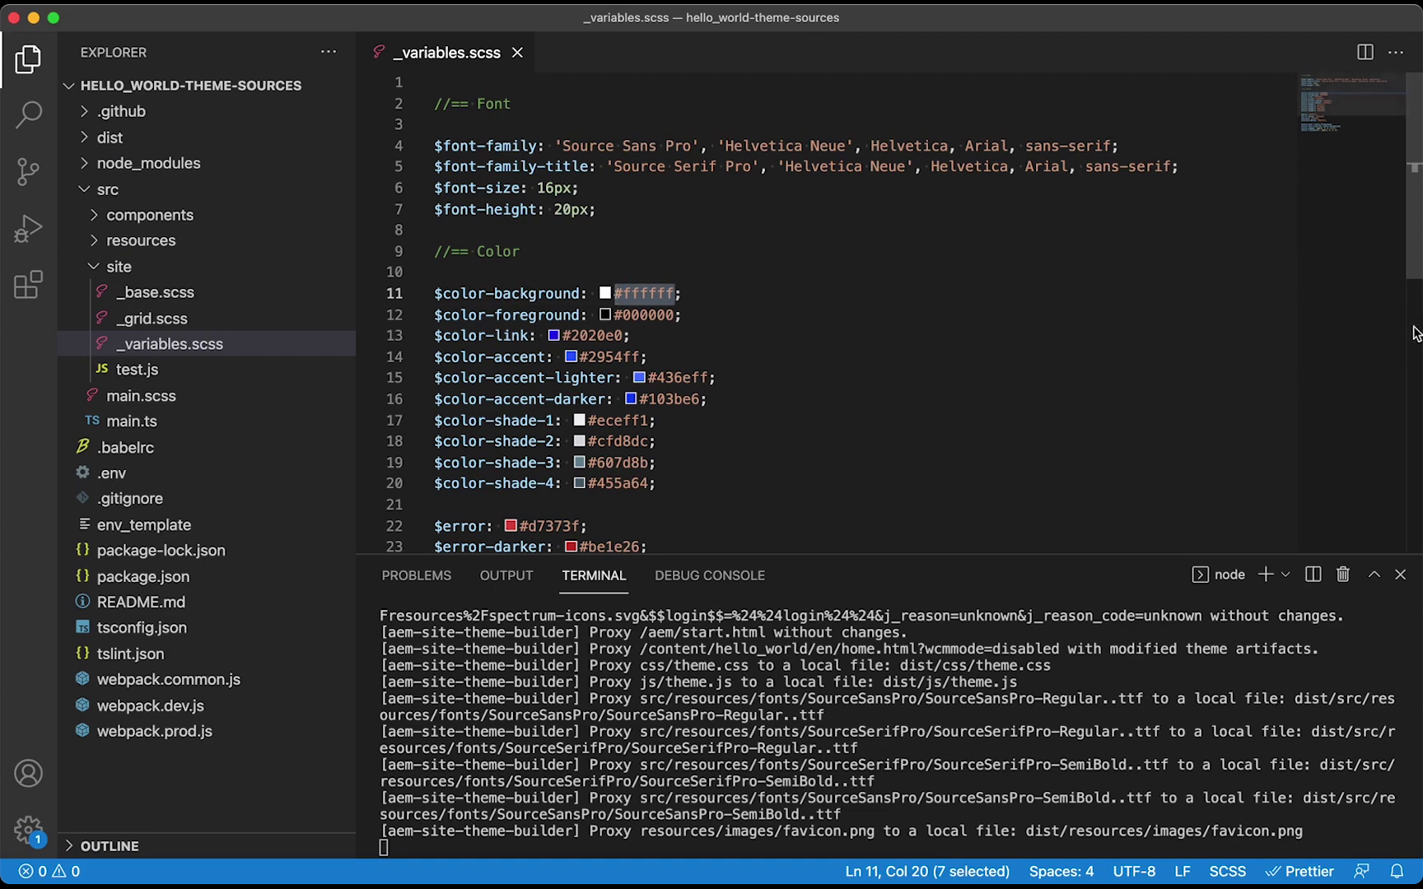
pyautogui.moveTo(1415, 331); pyautogui.dragTo(1121, 351)
pyautogui.write('yell')
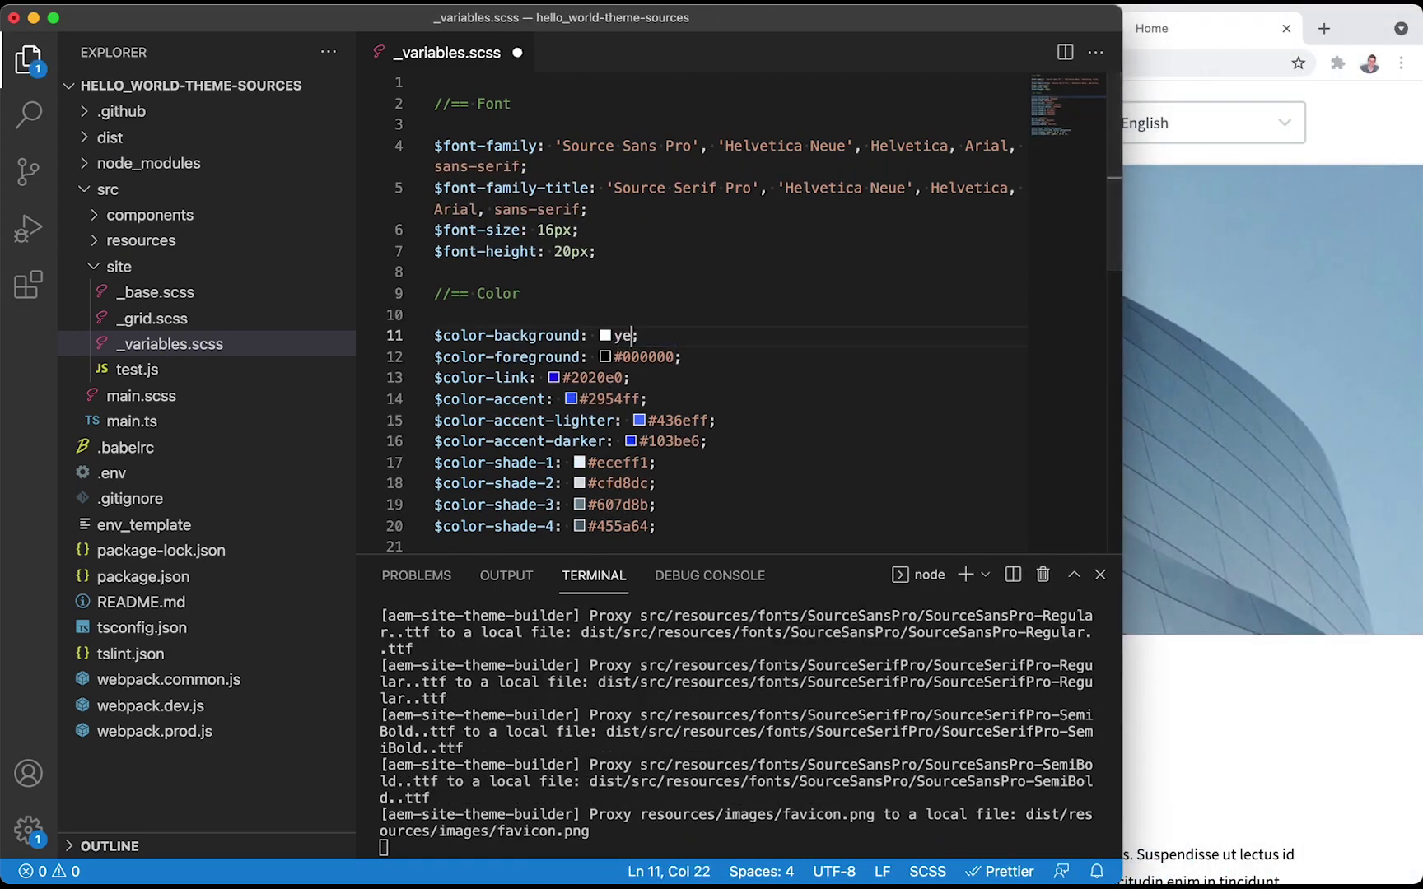
pyautogui.write('ow')
pyautogui.press('super+s')
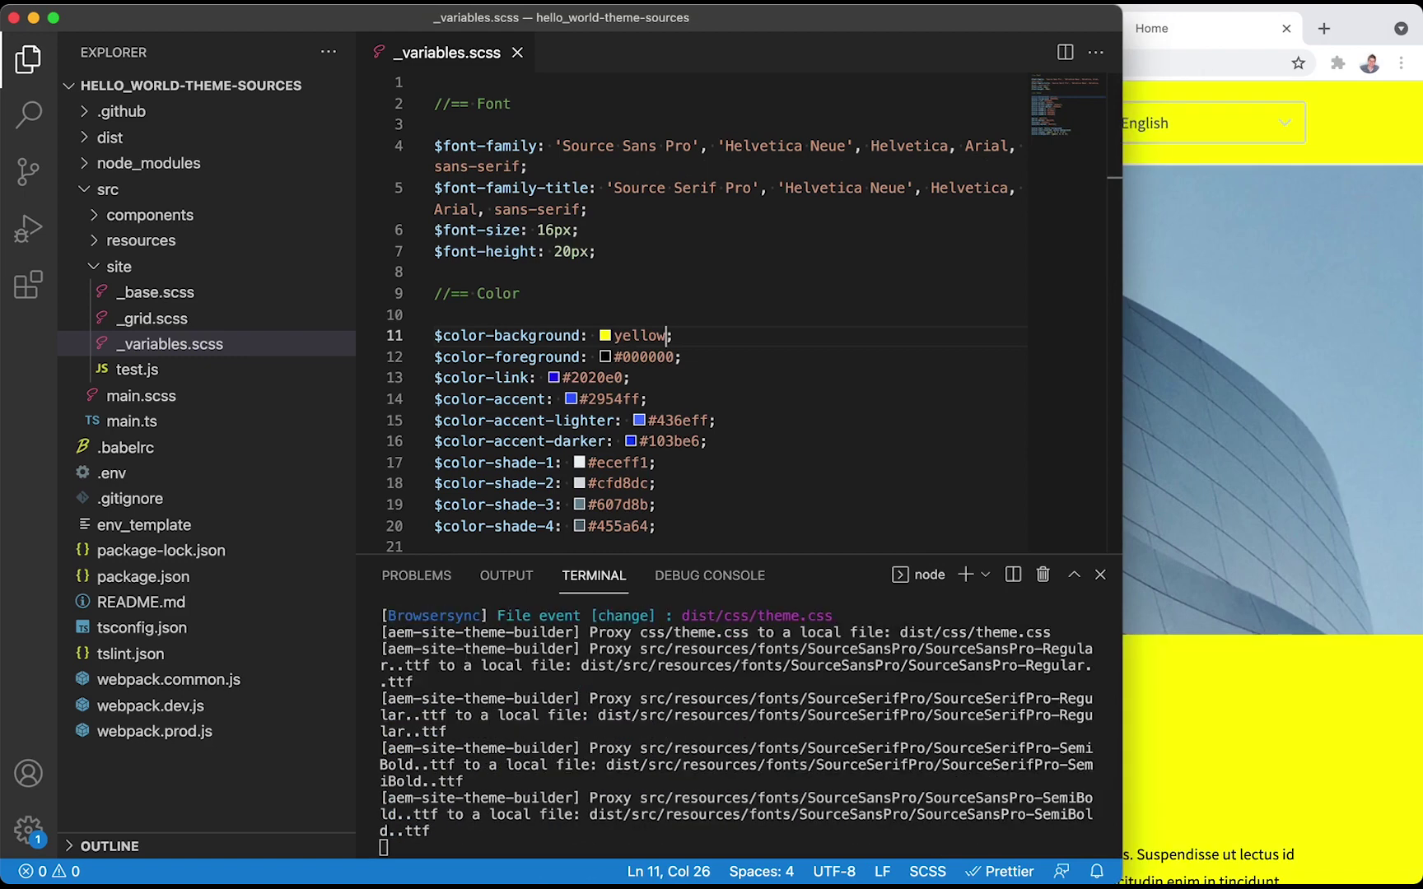
pyautogui.click(1214, 471)
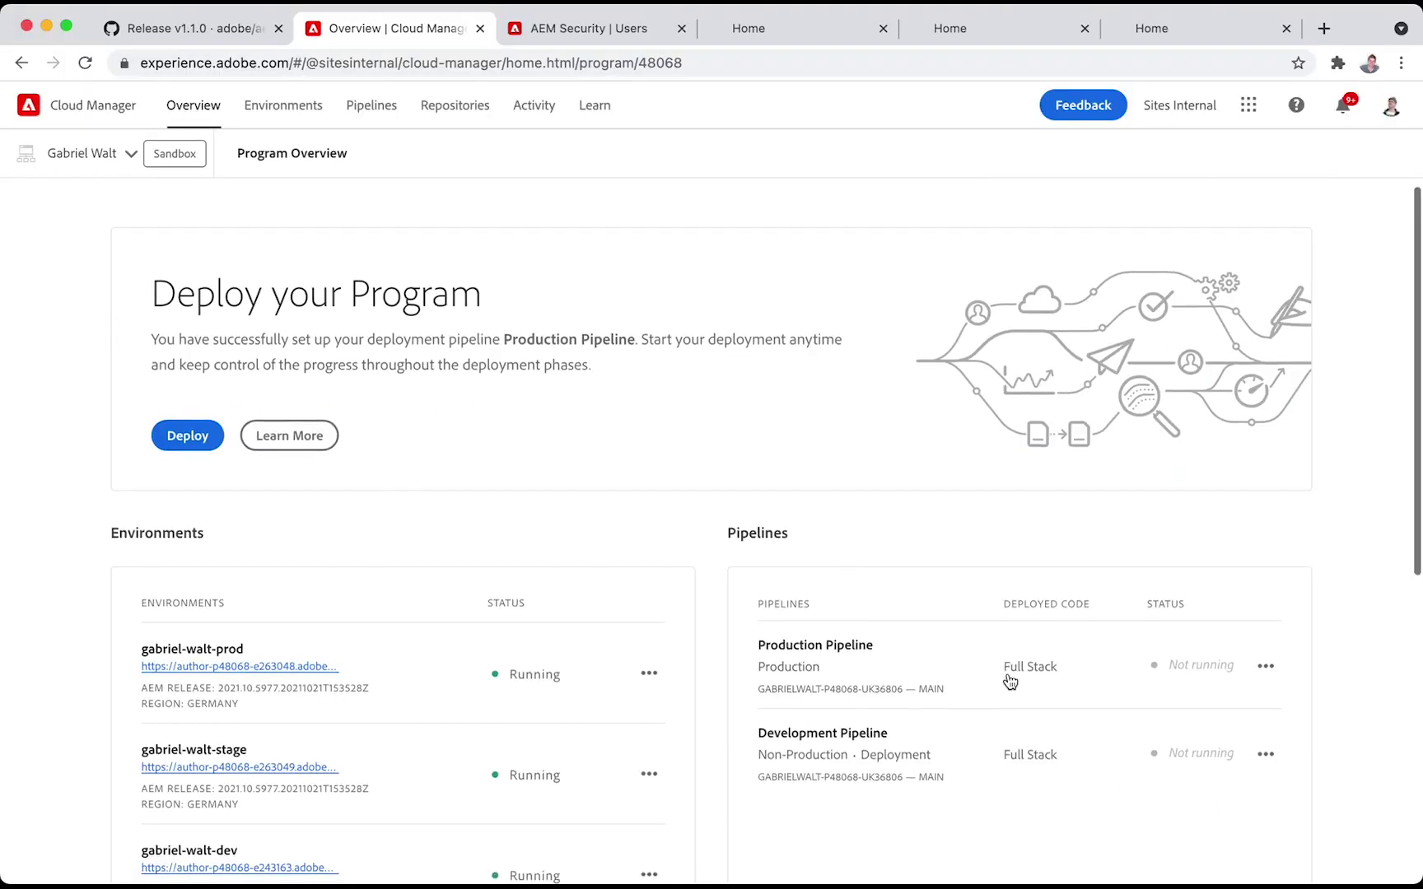
# Copy the program's git clone command from the repository info and run it in the VS Code terminal
pyautogui.scroll(-4, 1006, 677)
pyautogui.click(991, 727)
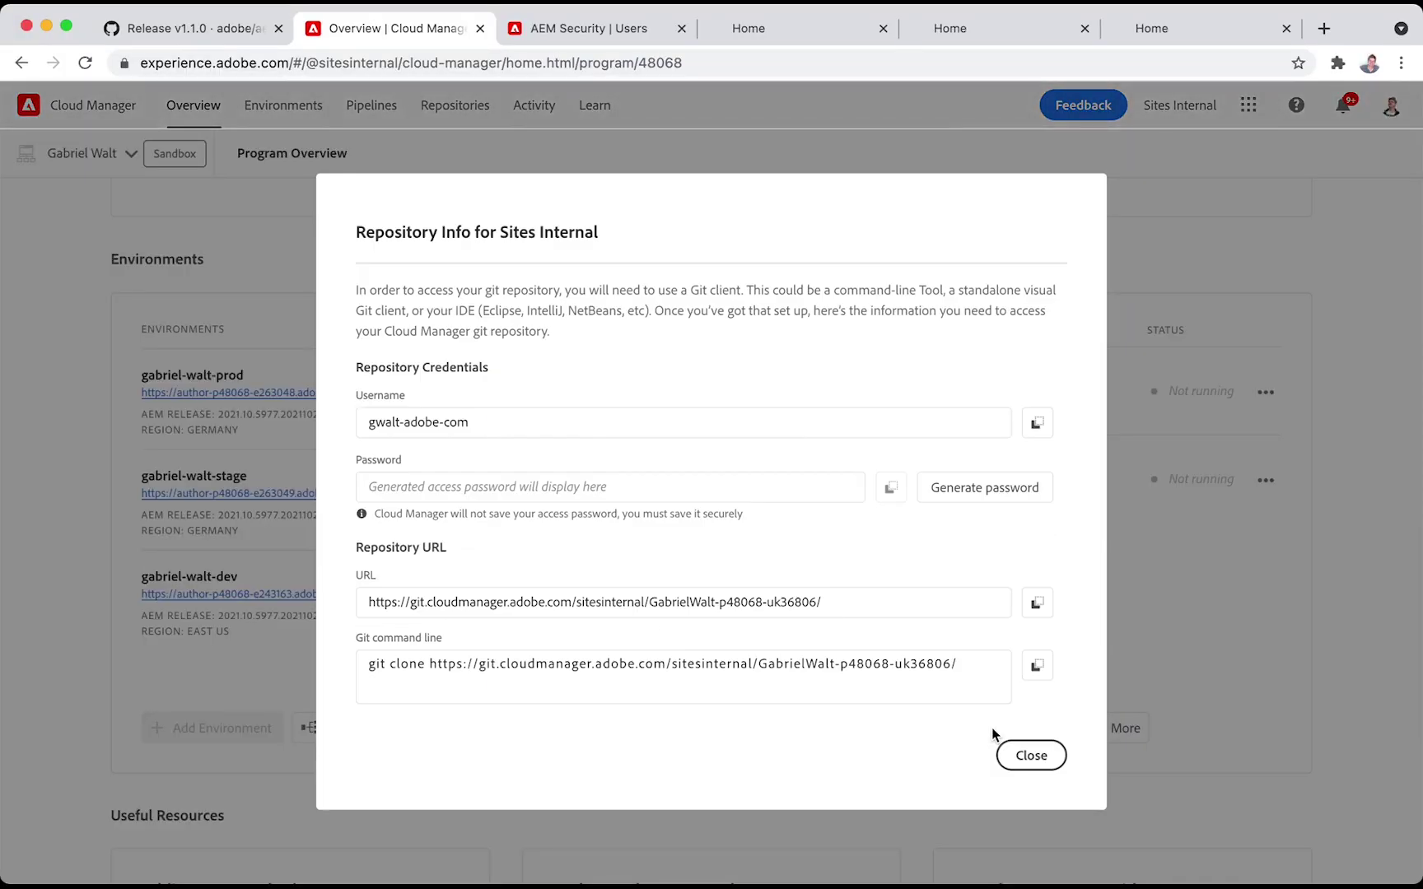
pyautogui.click(1037, 667)
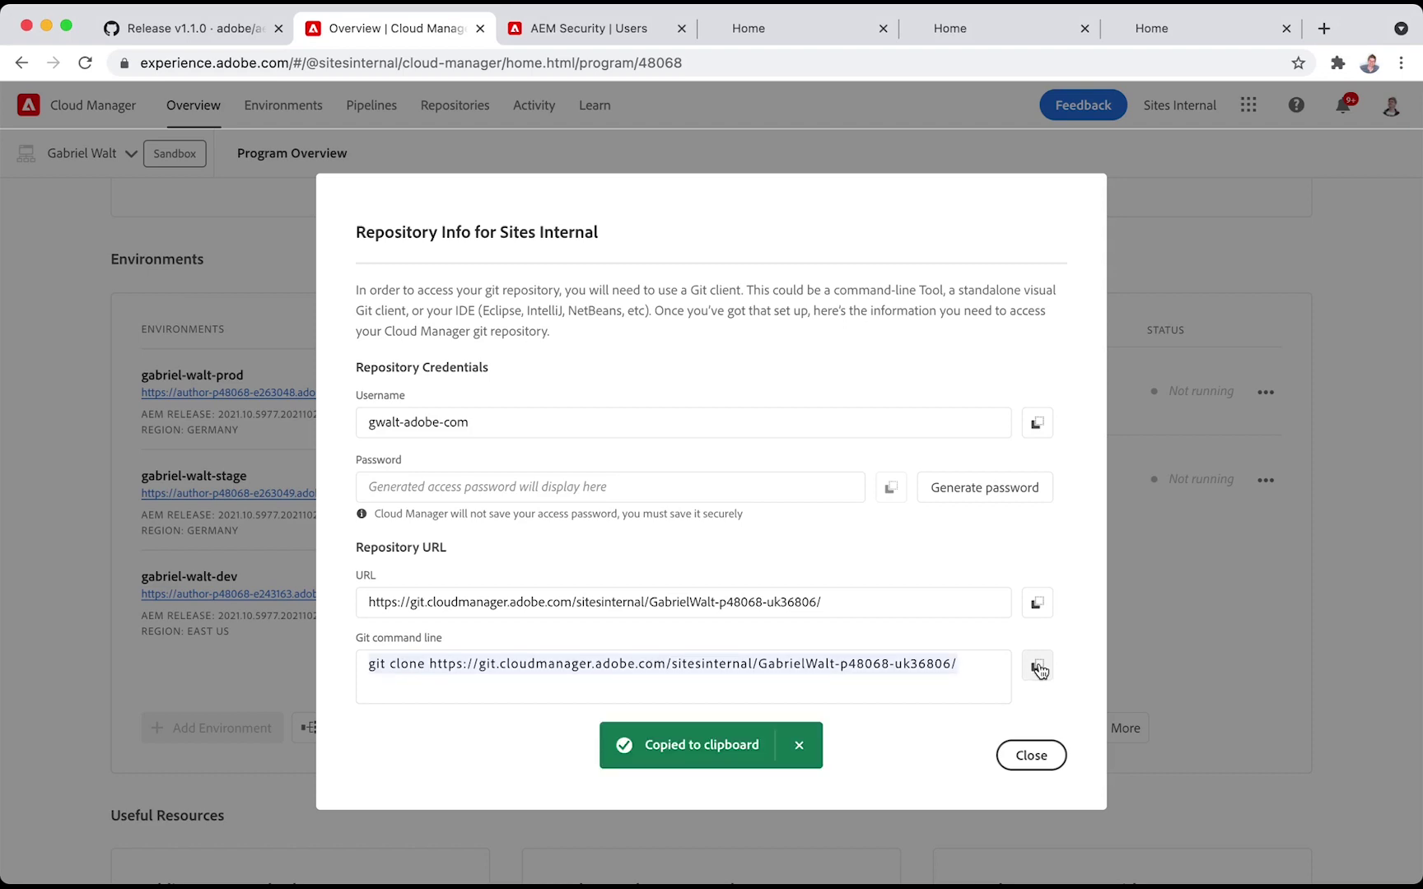
pyautogui.press('super+Tab')
pyautogui.press('super+v')
pyautogui.press('Return')
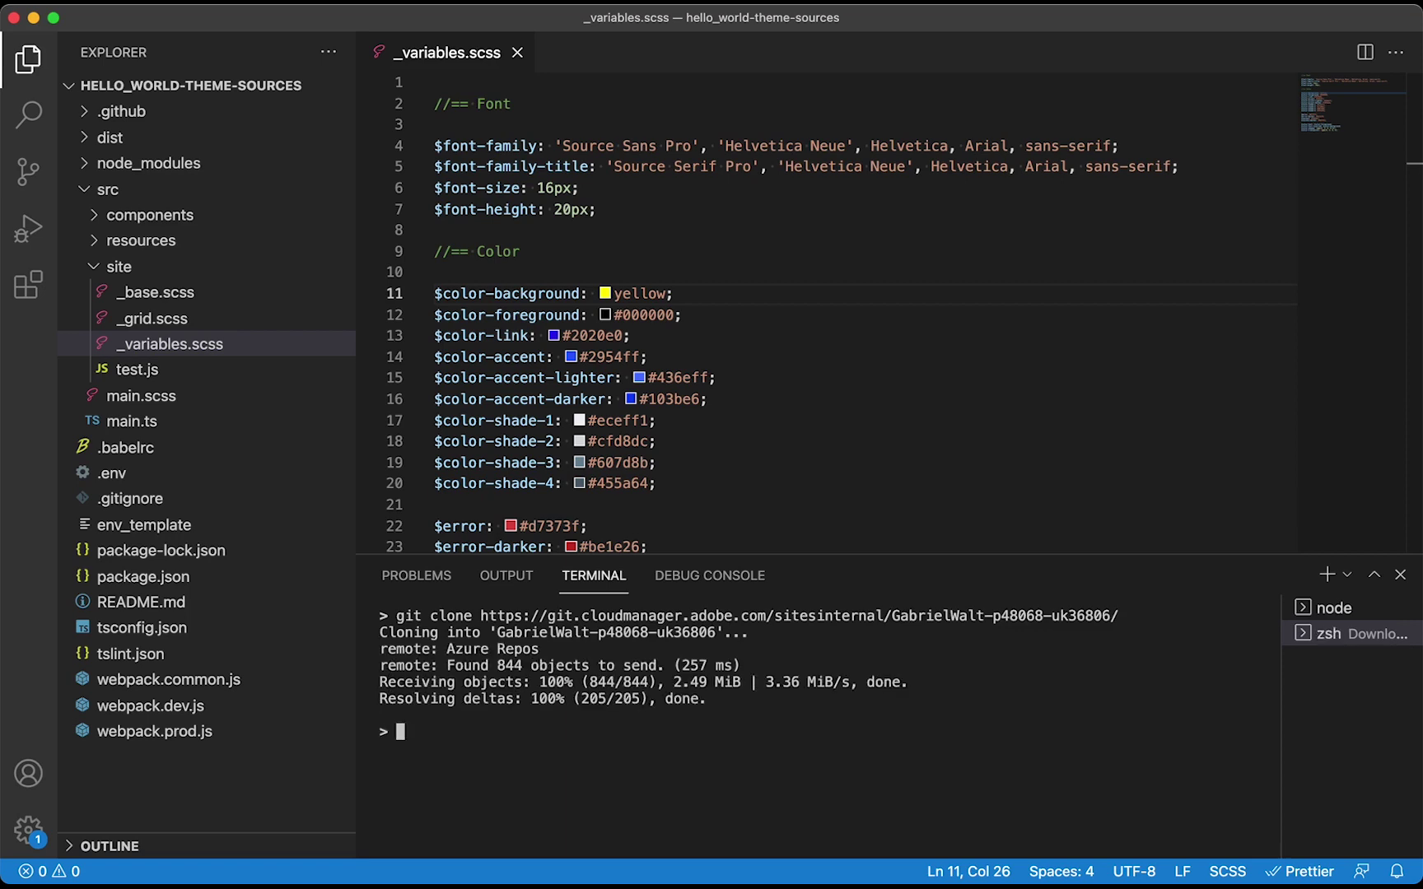
# List the cloned repository and move the hello_world-theme-sources folder into it
pyautogui.write('ls G')
pyautogui.press('Tab')
pyautogui.press('Return')
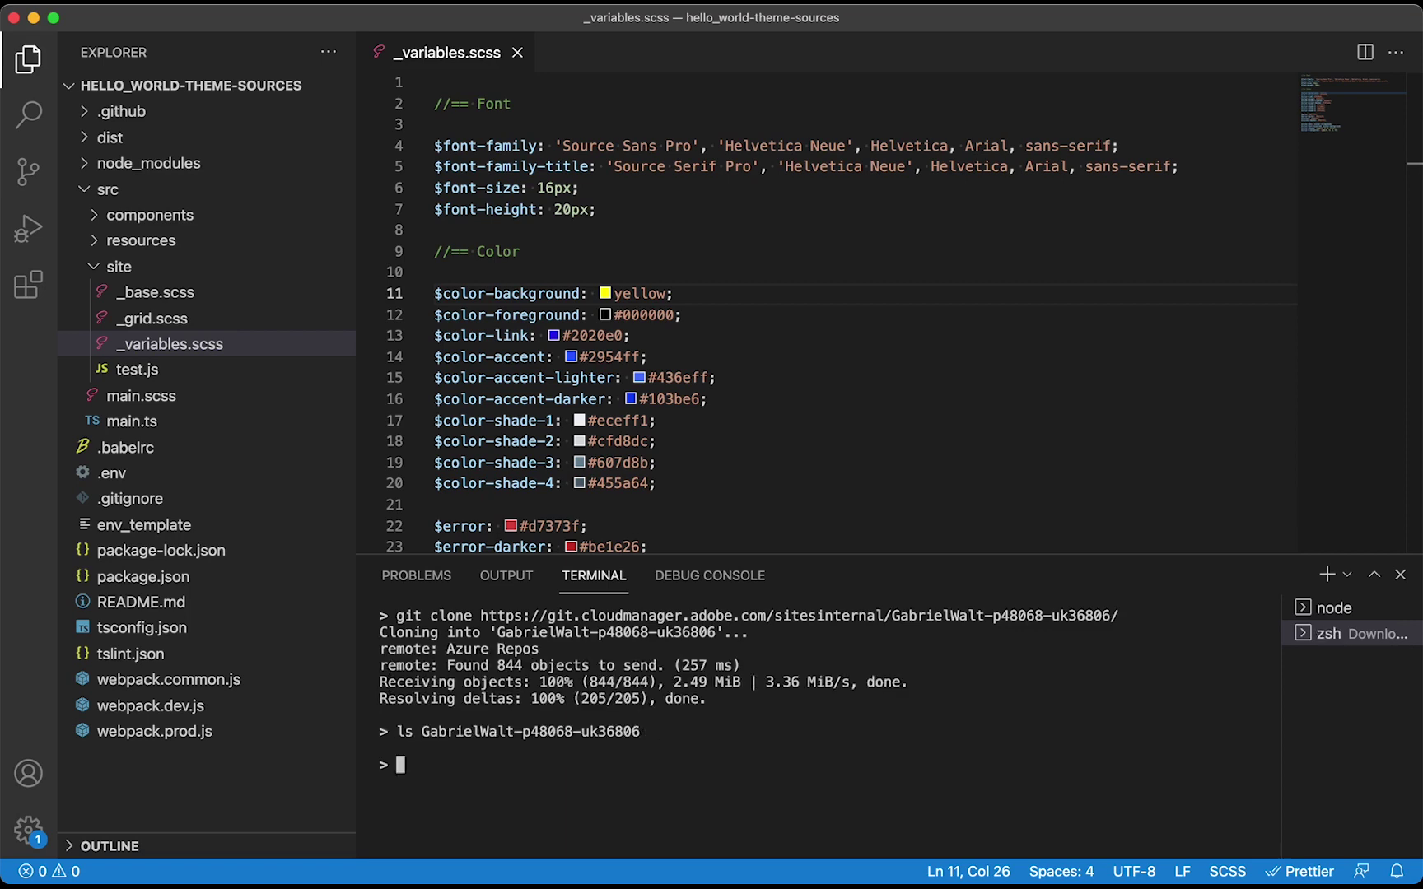
pyautogui.write('mv hell')
pyautogui.press('Tab')
pyautogui.write('G')
pyautogui.press('Tab')
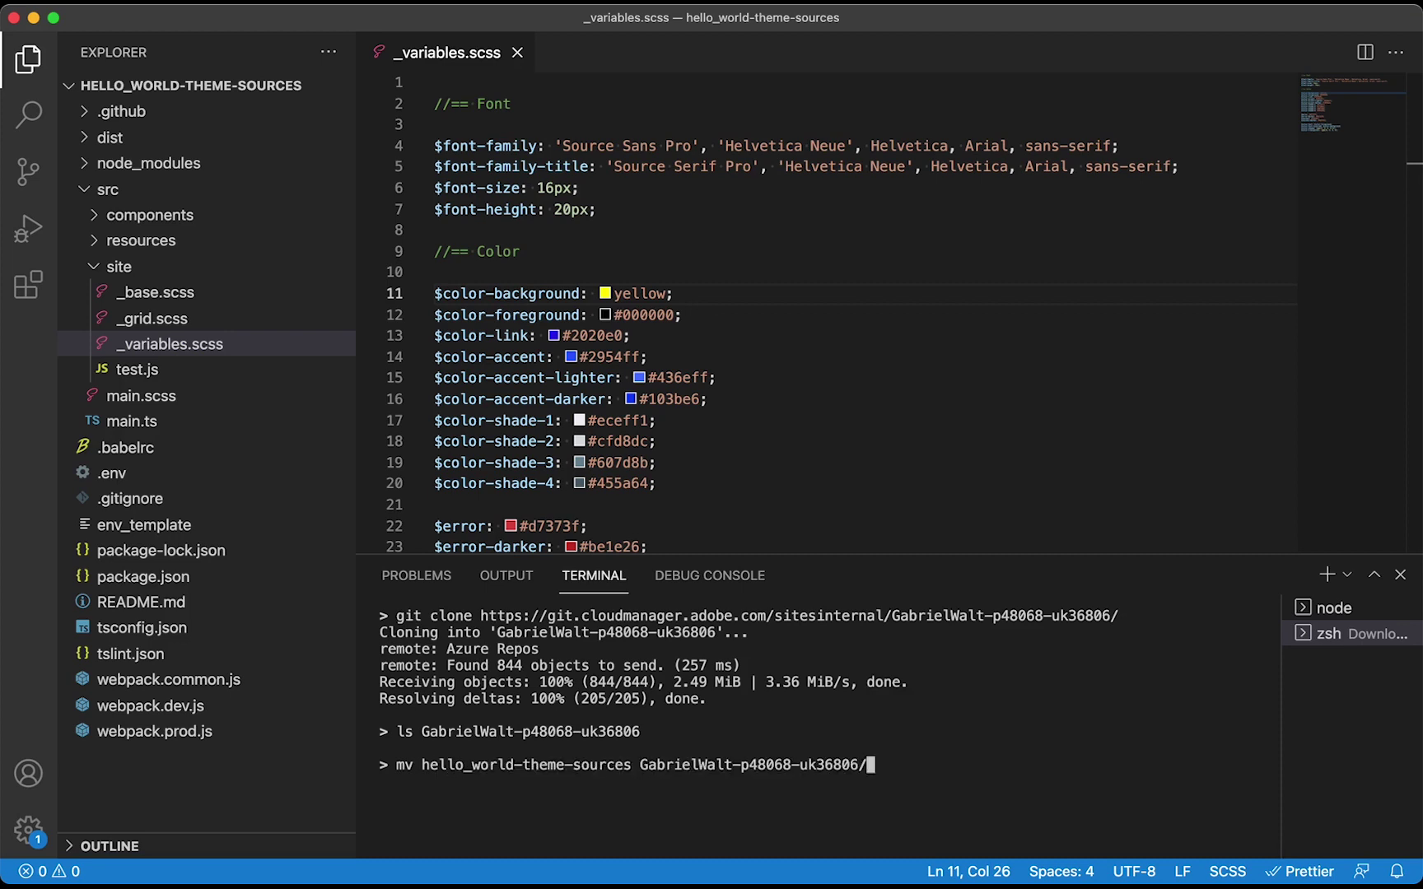
pyautogui.press('Return')
# Change into the cloned repository and open it in a new VS Code window with 'code .'
pyautogui.write('cd Ga')
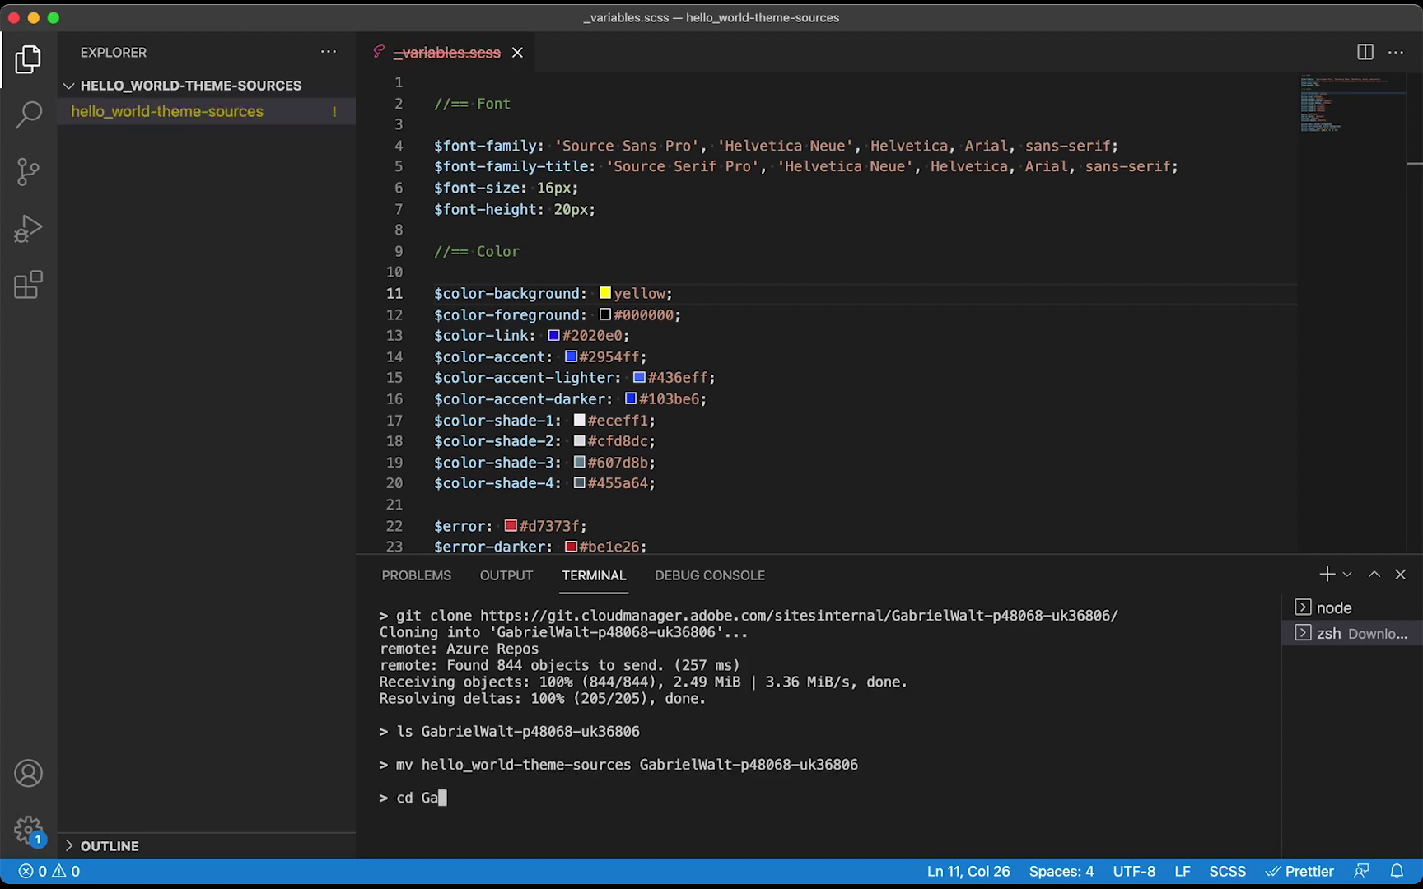
pyautogui.press('Tab')
pyautogui.press('Return')
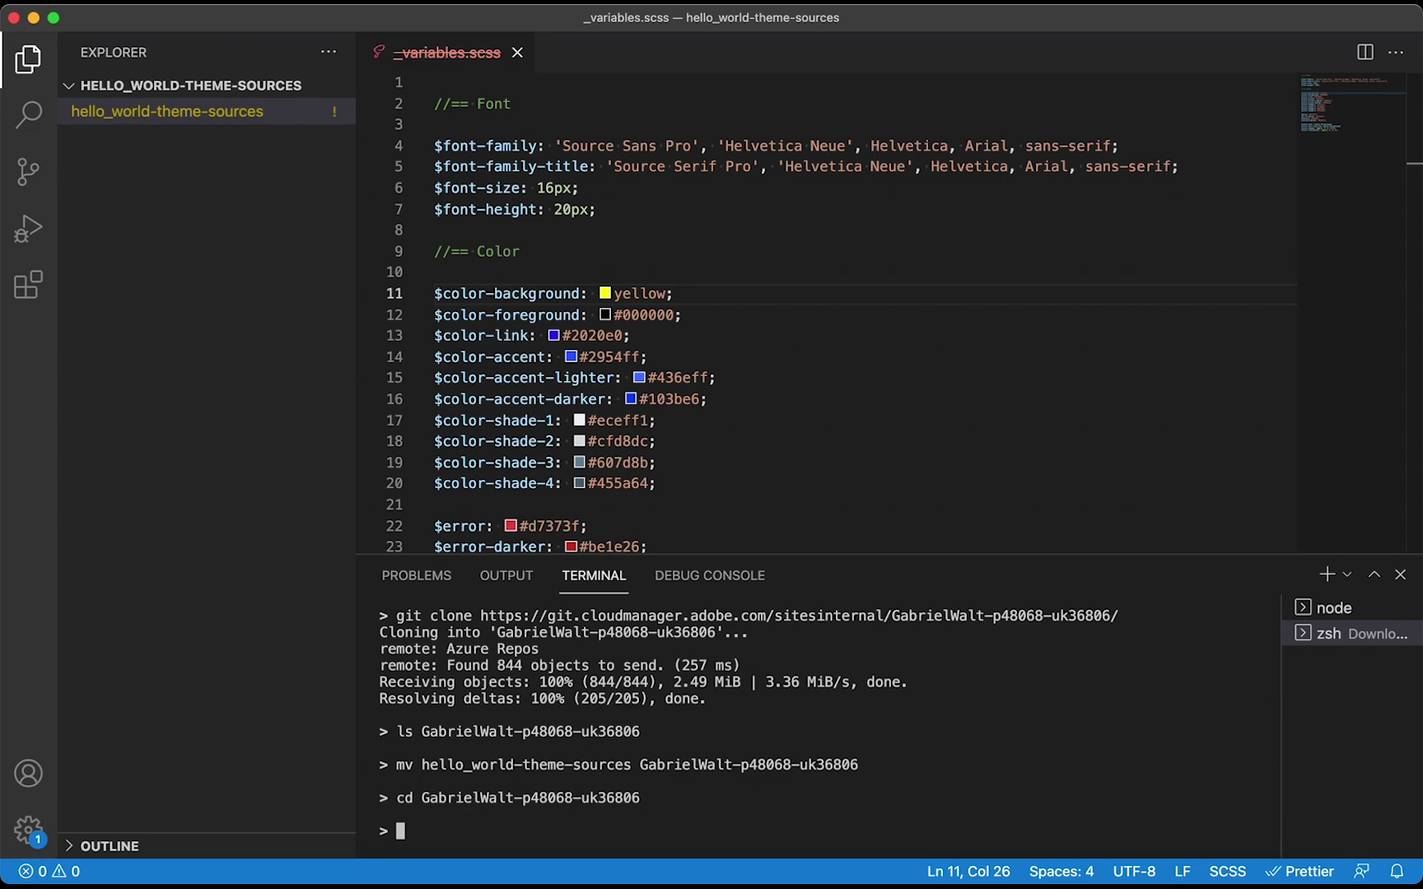
pyautogui.write('code .')
pyautogui.press('Return')
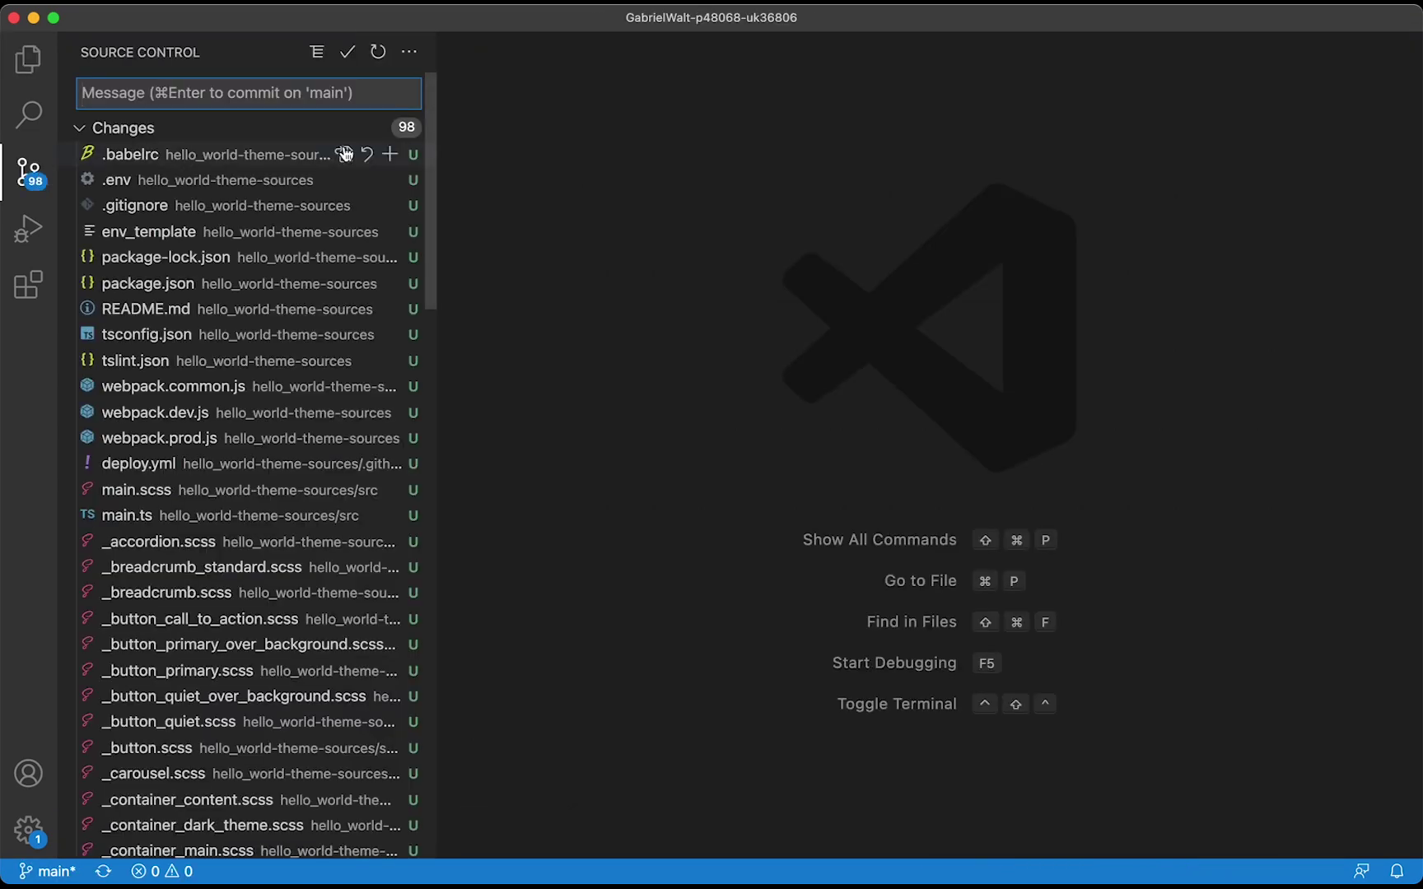
# Stage all 98 theme files, commit them as 'Hello world theme', and sync to the remote
pyautogui.click(373, 127)
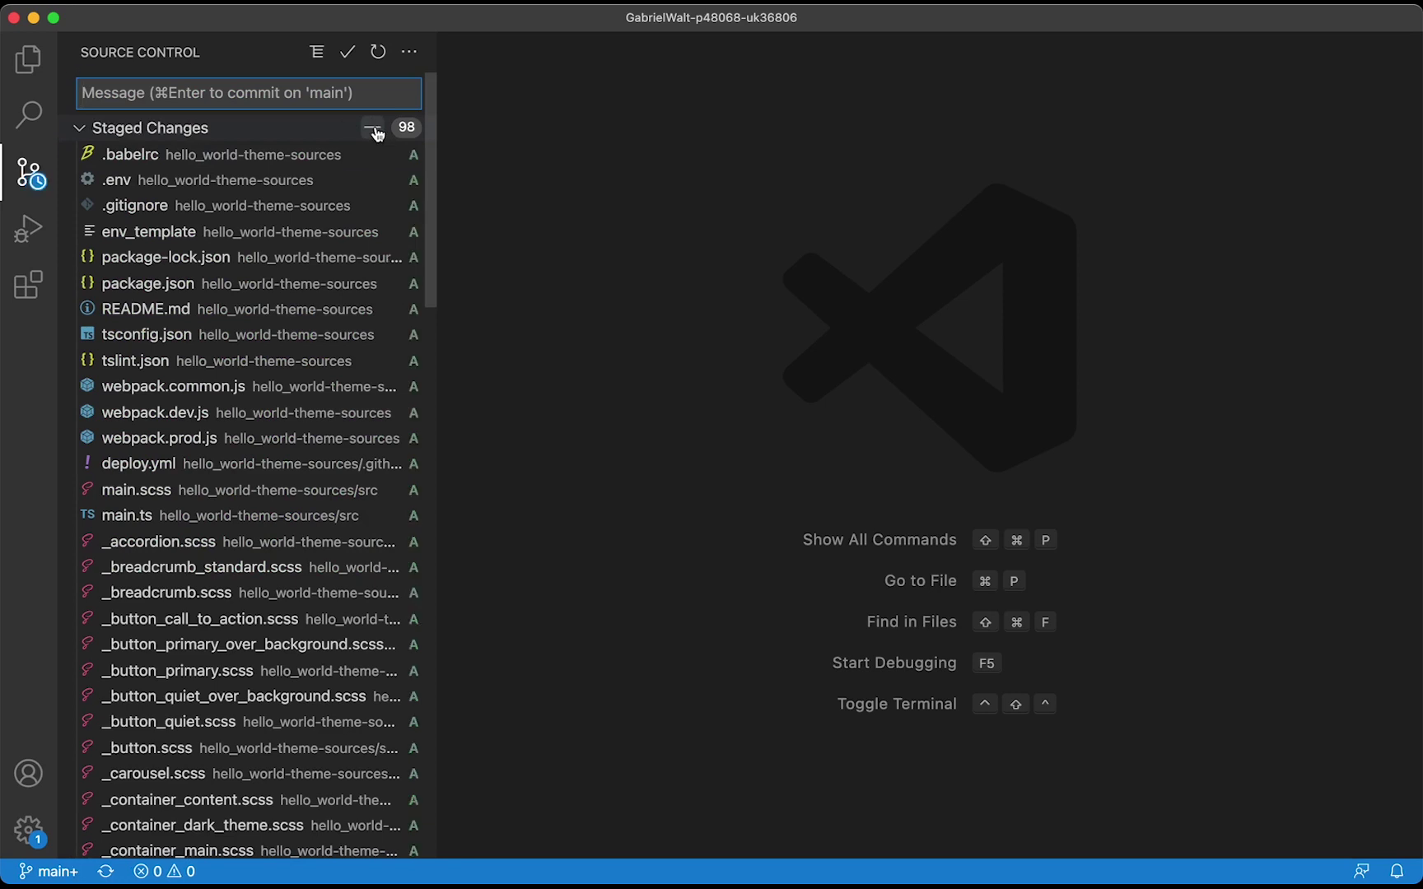
pyautogui.write('Hello world theme')
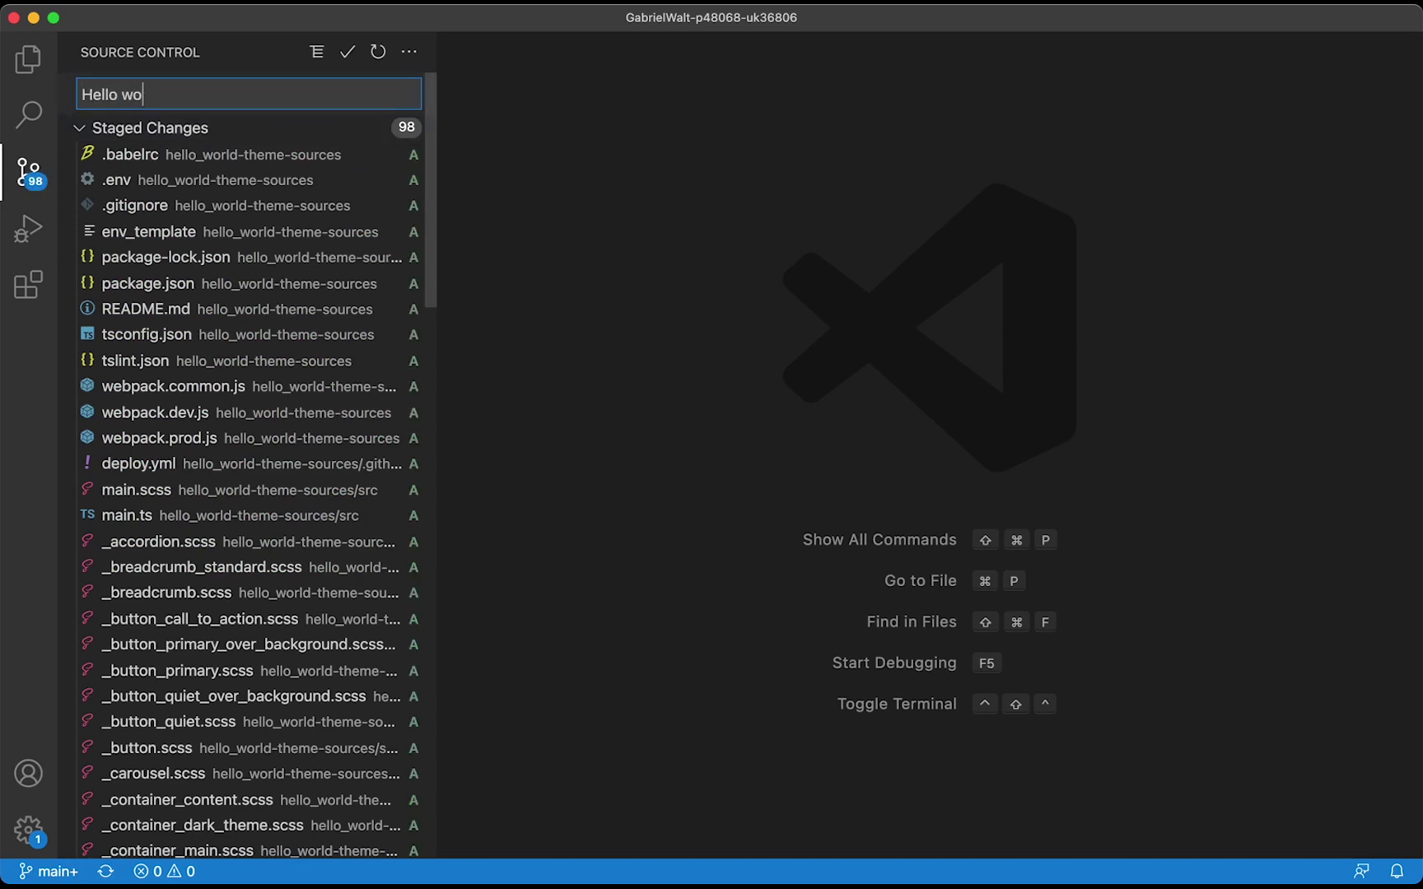
pyautogui.click(347, 52)
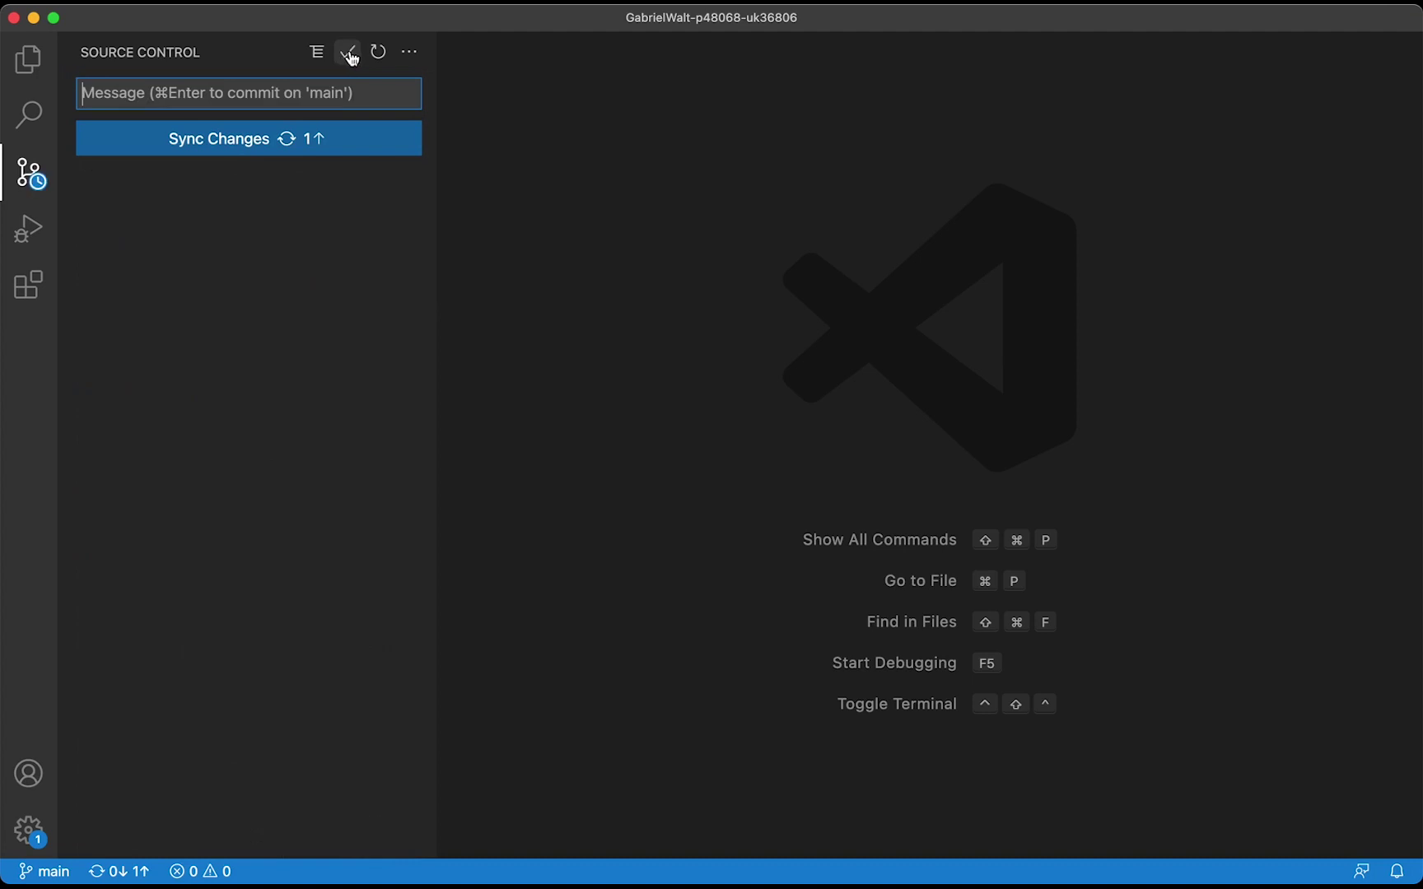
pyautogui.click(330, 144)
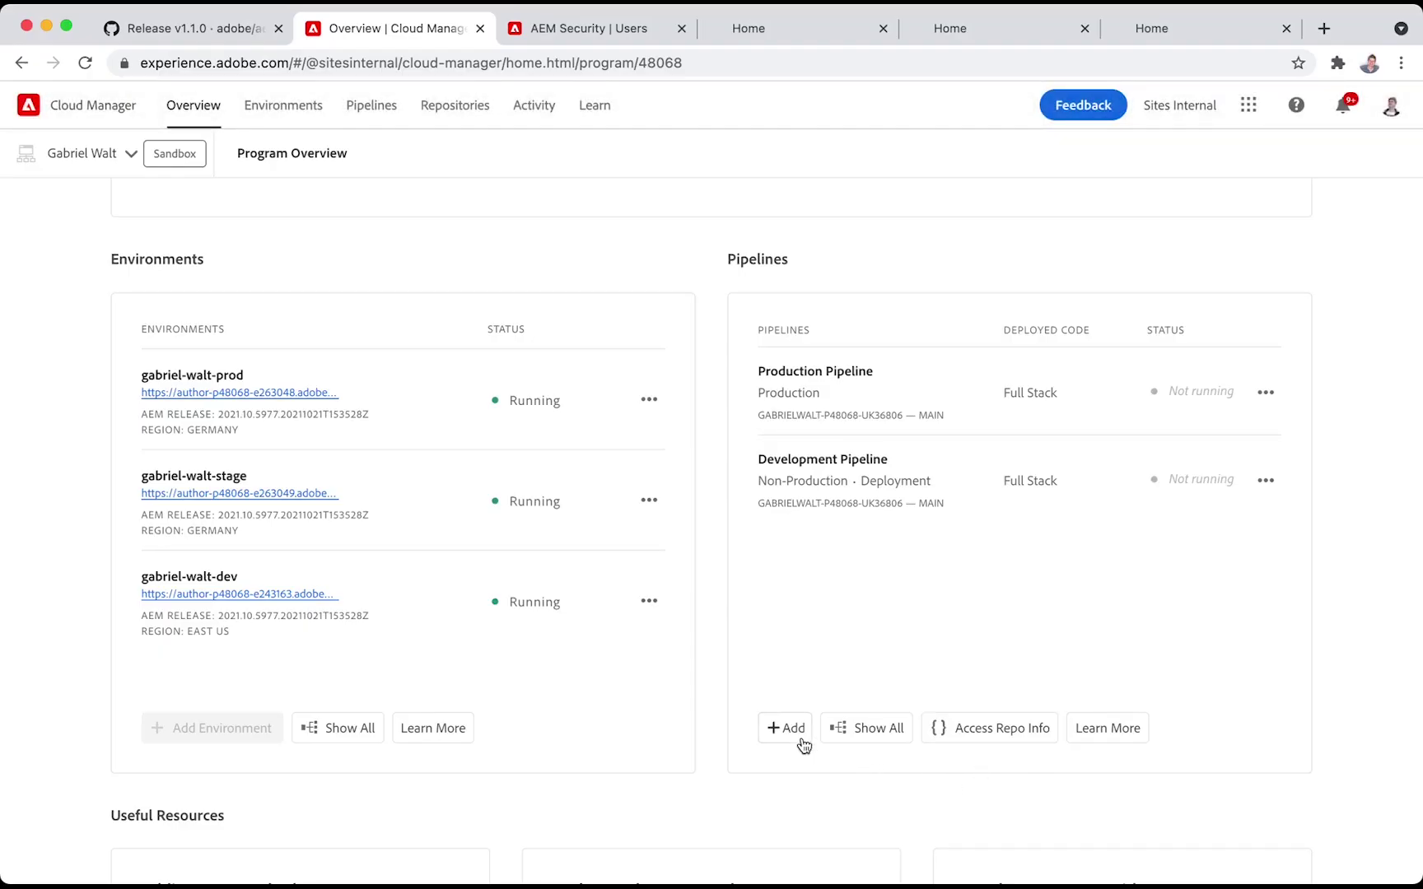
# Create a Front End production pipeline 'Hello World site theme' with code location /hello_world-theme-sources
pyautogui.click(790, 729)
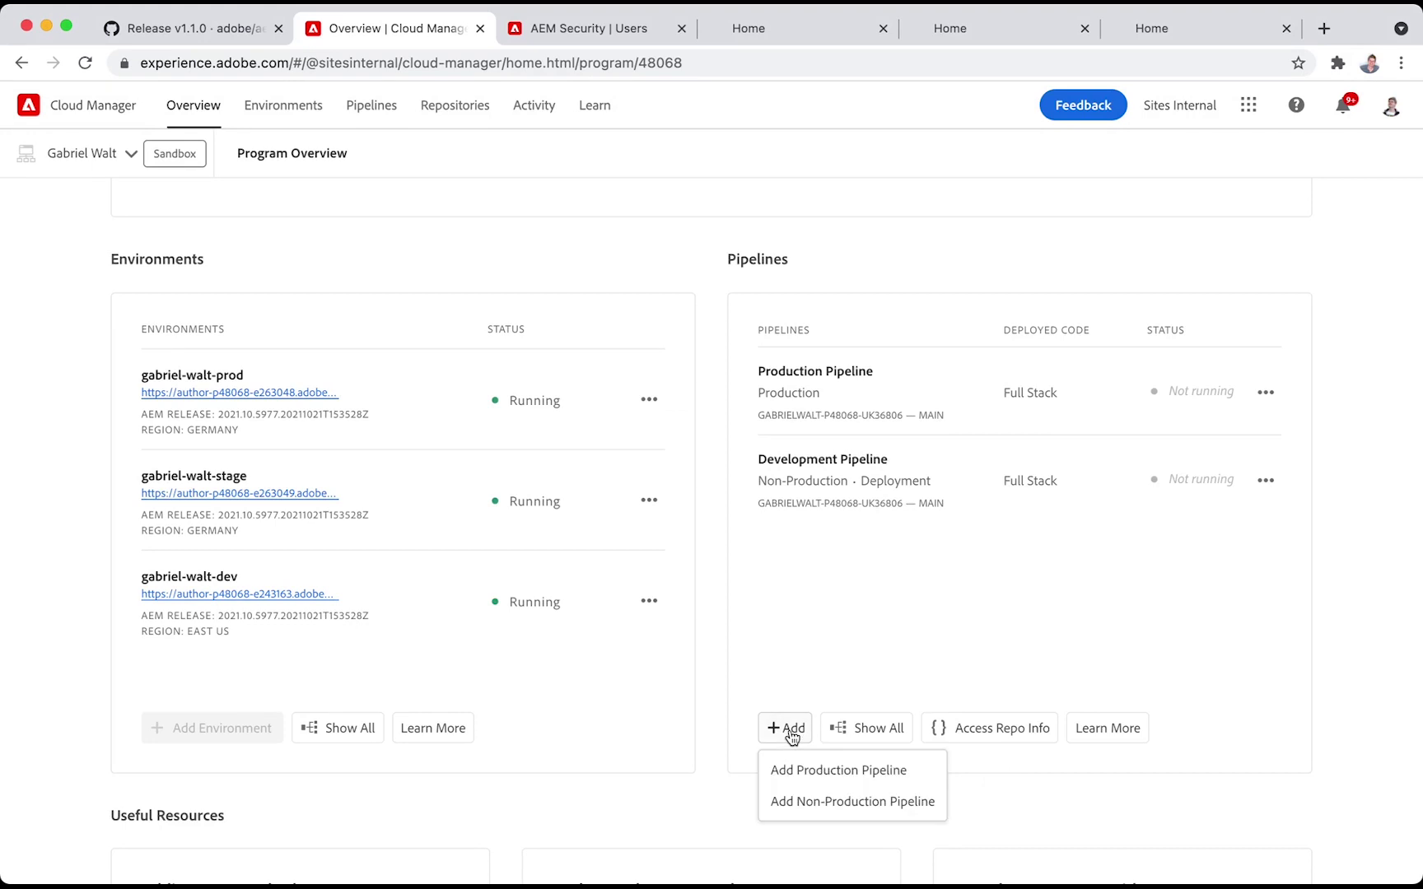
pyautogui.click(826, 783)
pyautogui.click(527, 336)
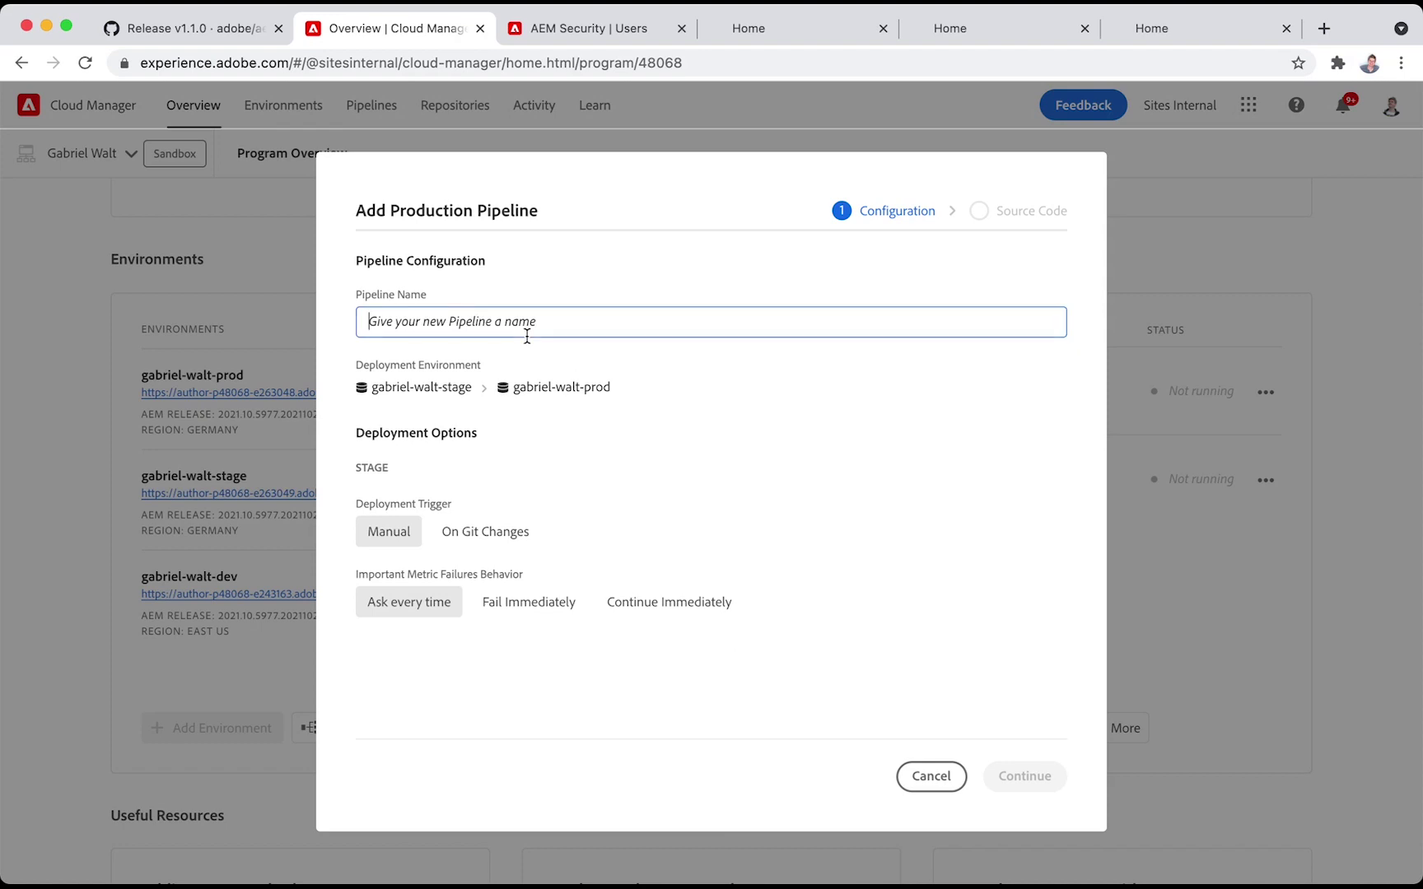
pyautogui.write('Hello World site theme')
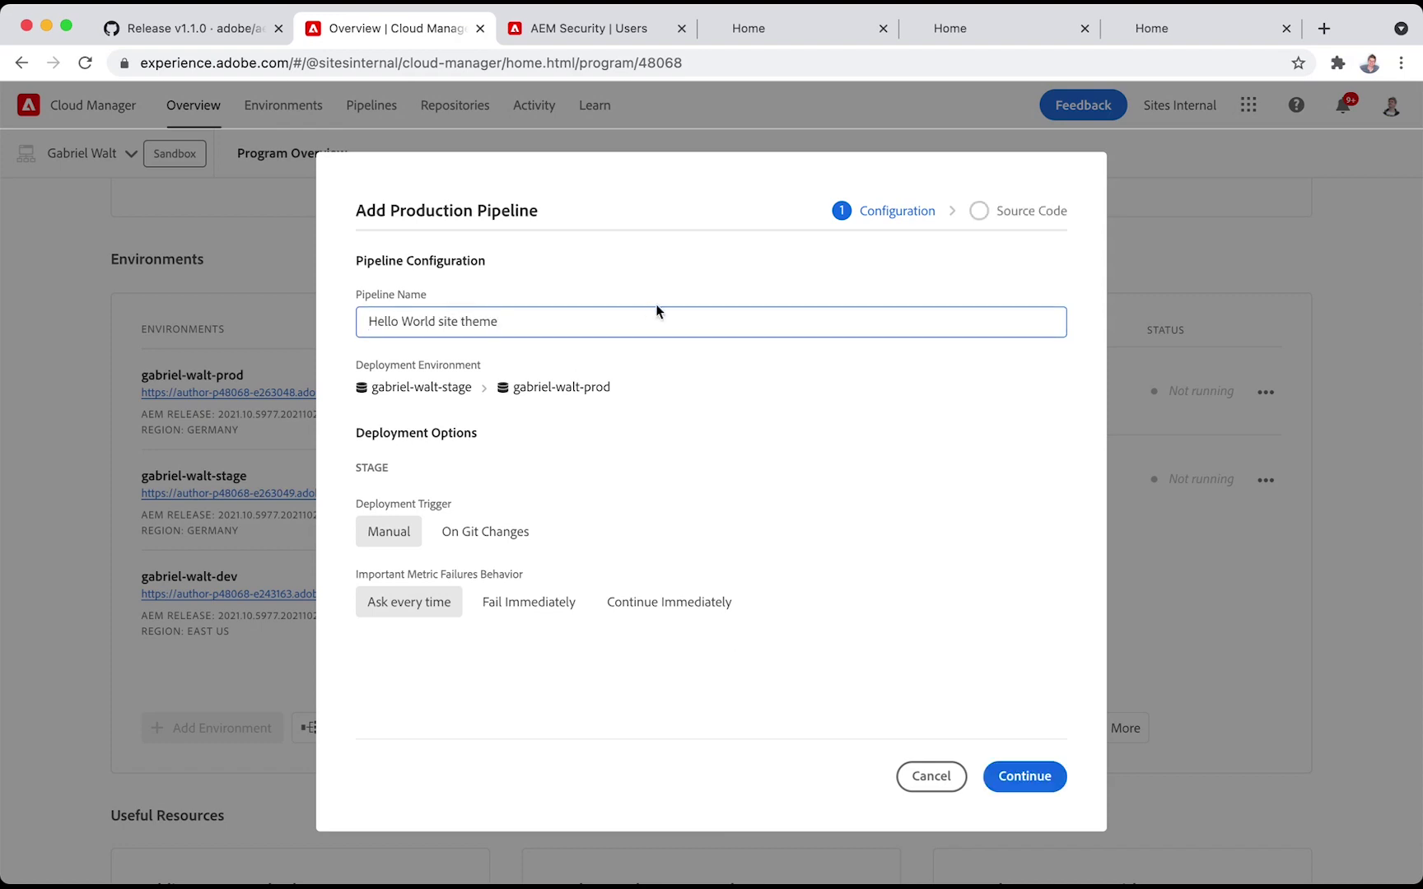
pyautogui.click(1025, 773)
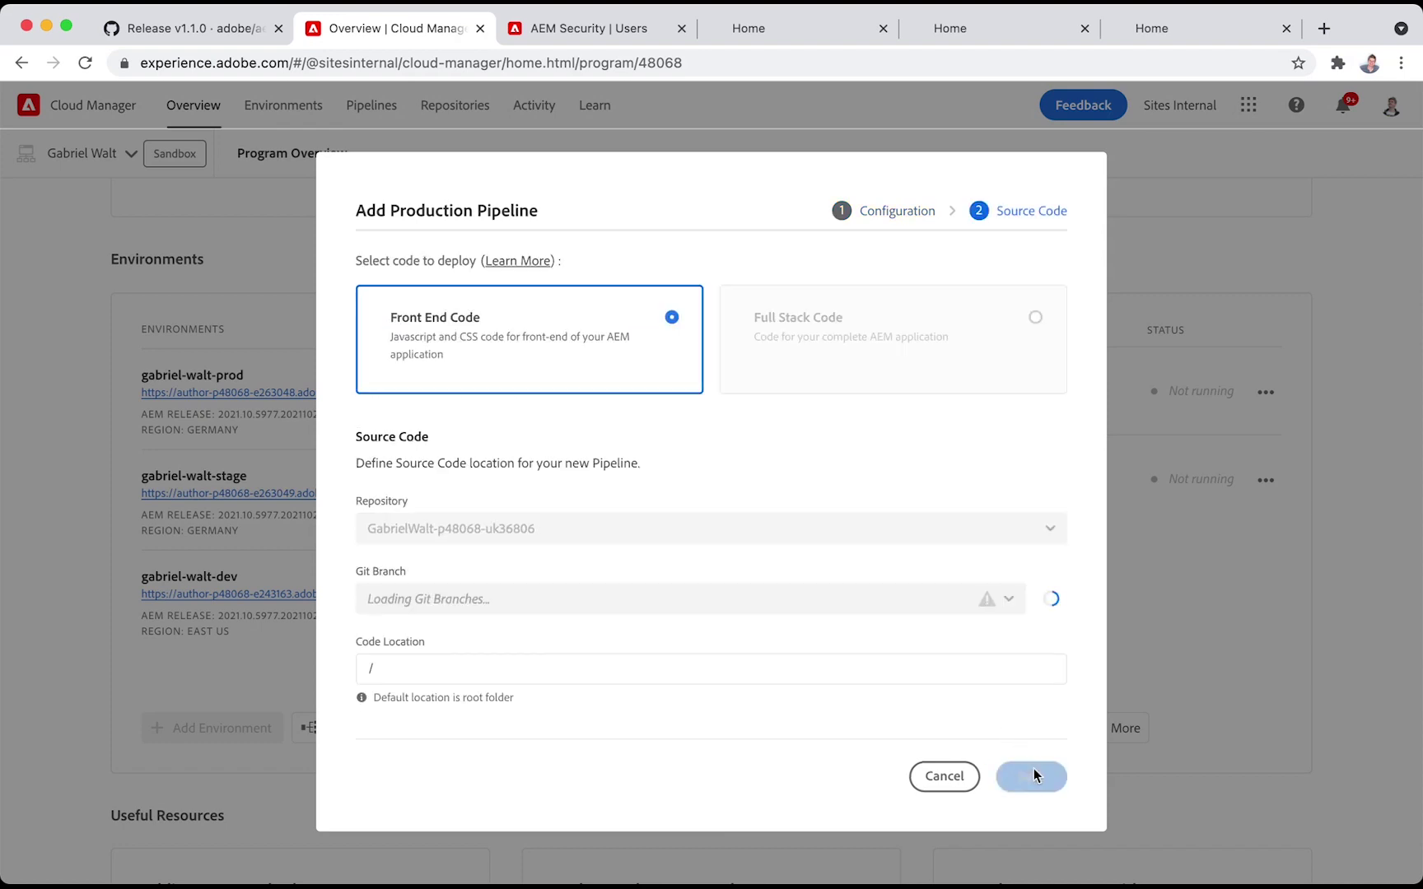
pyautogui.click(992, 668)
pyautogui.write('hello_wo')
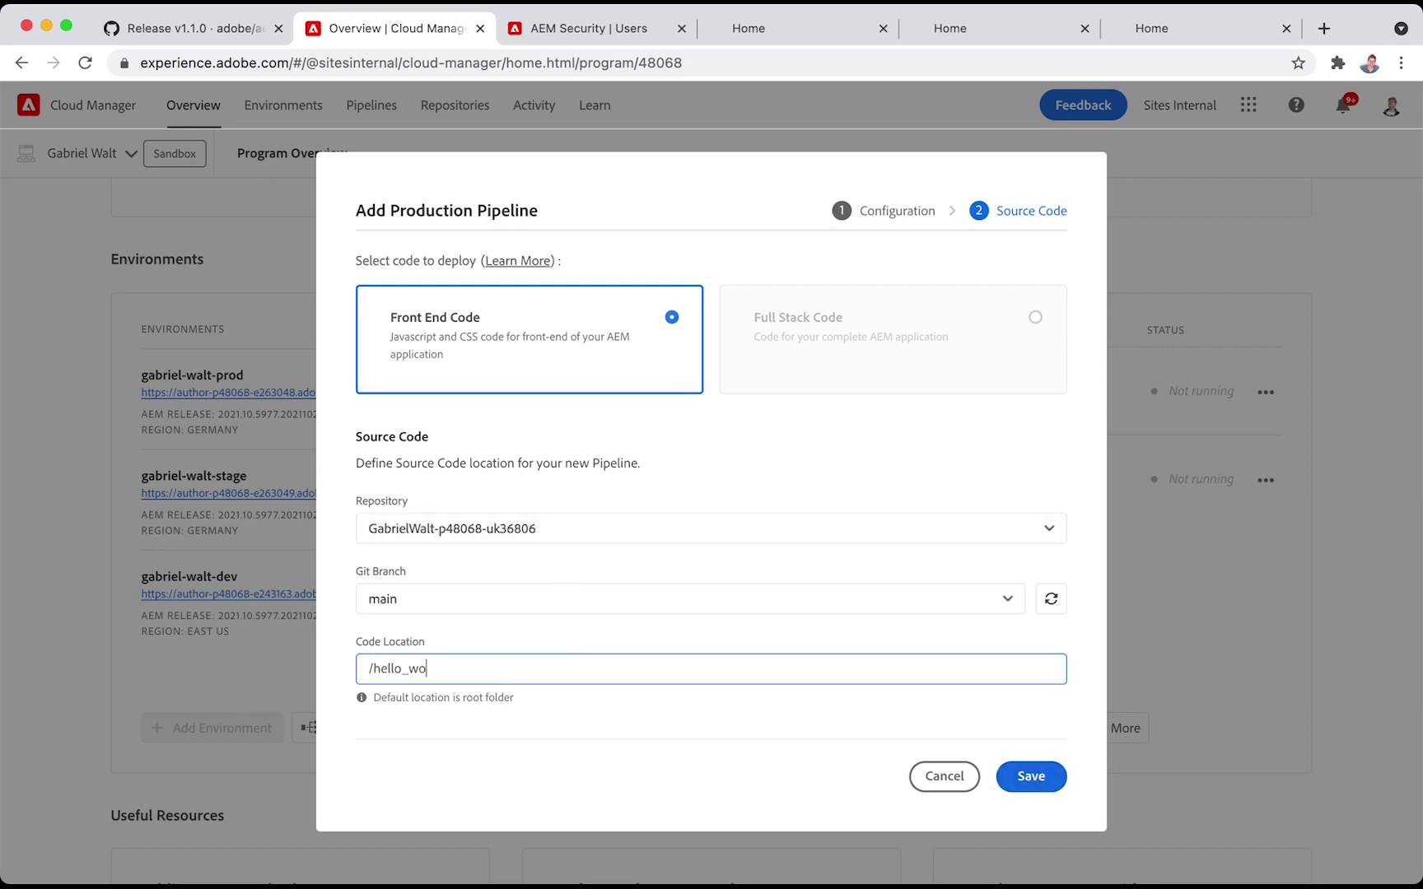
pyautogui.write('rld-theme-sources')
pyautogui.click(1025, 777)
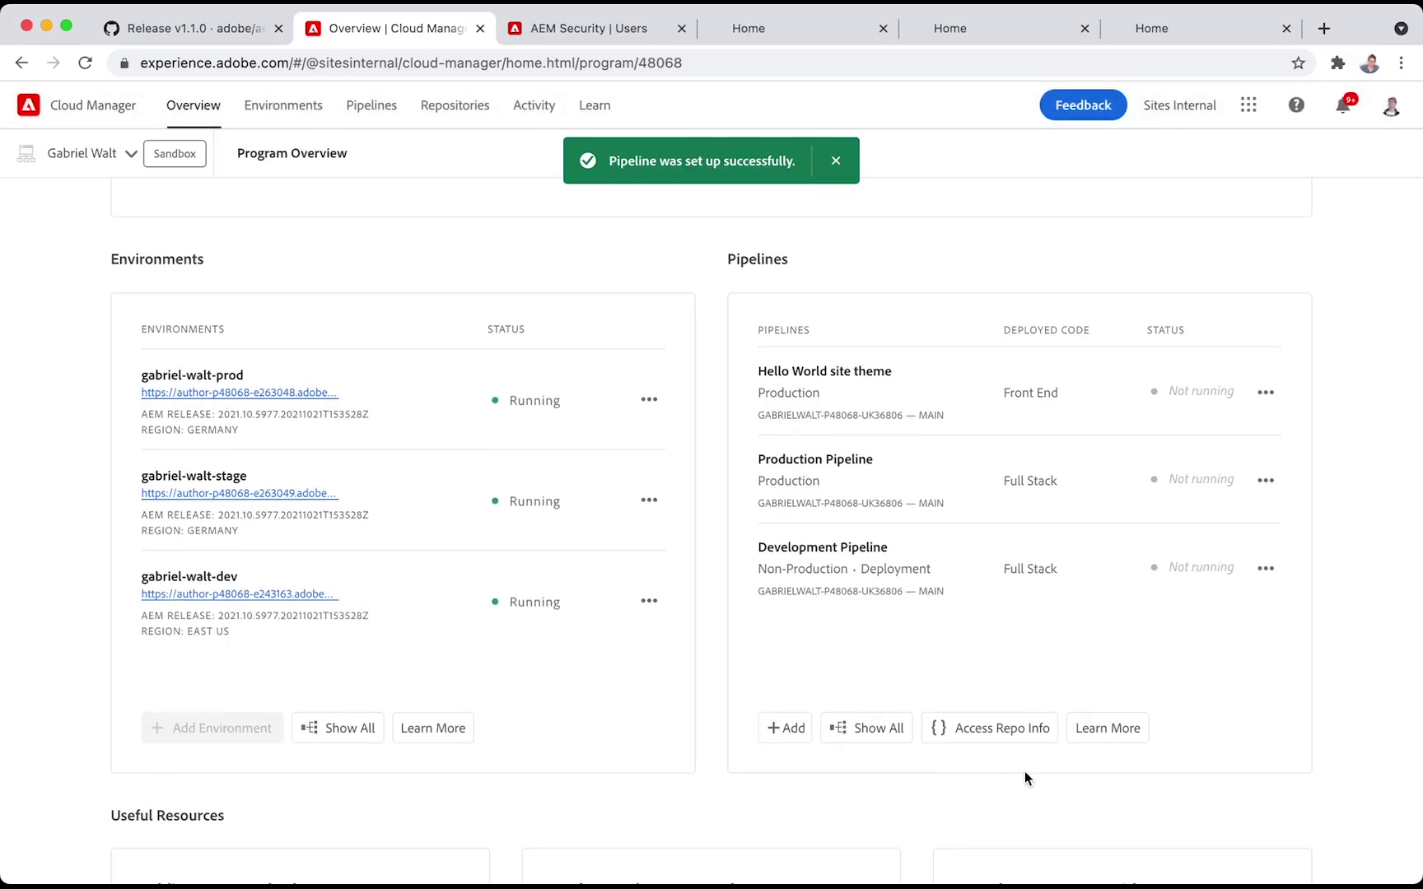
# Run the Hello World site theme pipeline and confirm the run
pyautogui.click(1266, 394)
pyautogui.click(1257, 429)
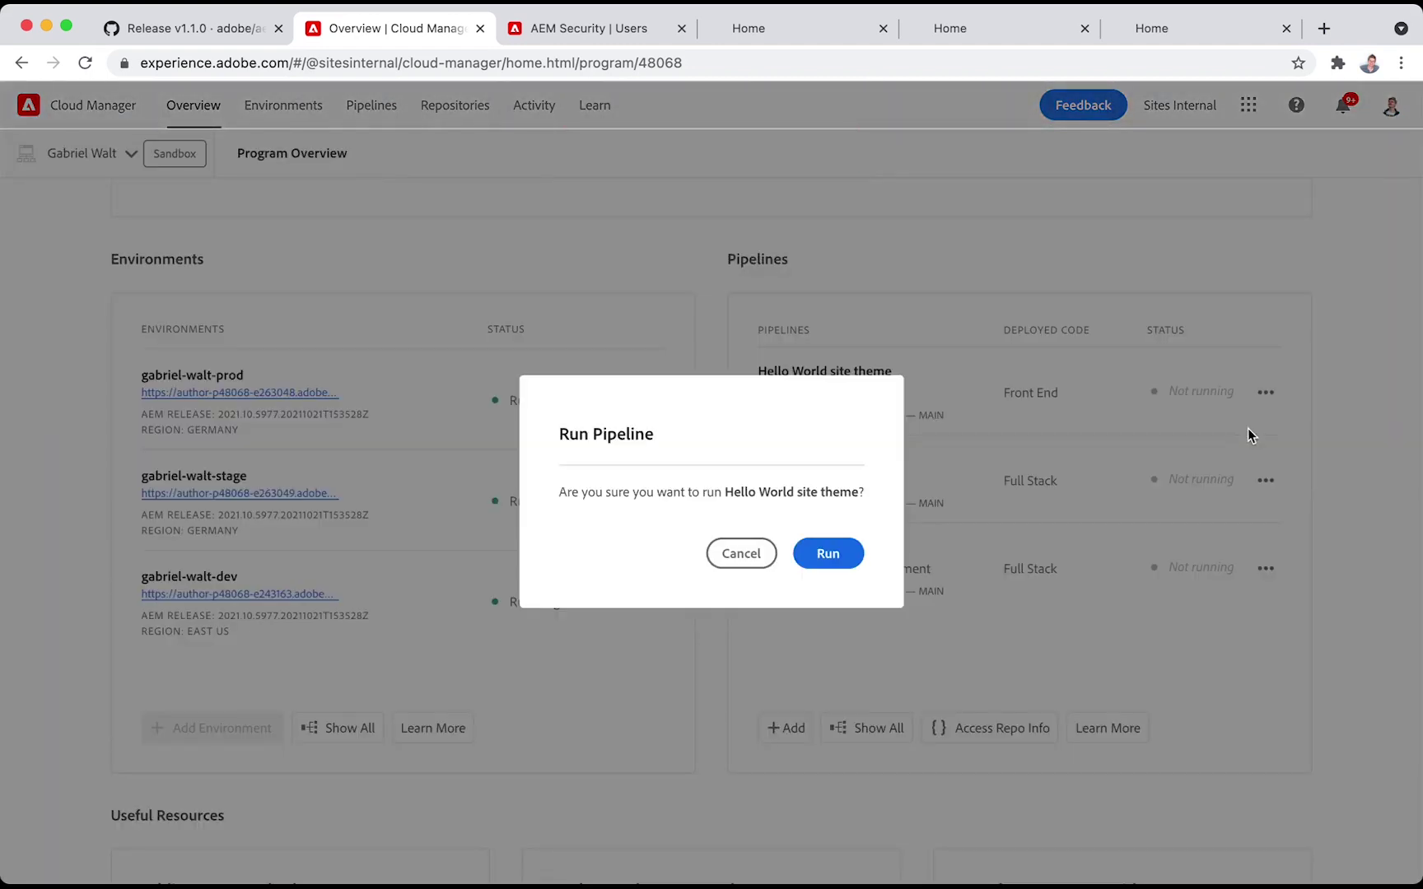
pyautogui.click(828, 554)
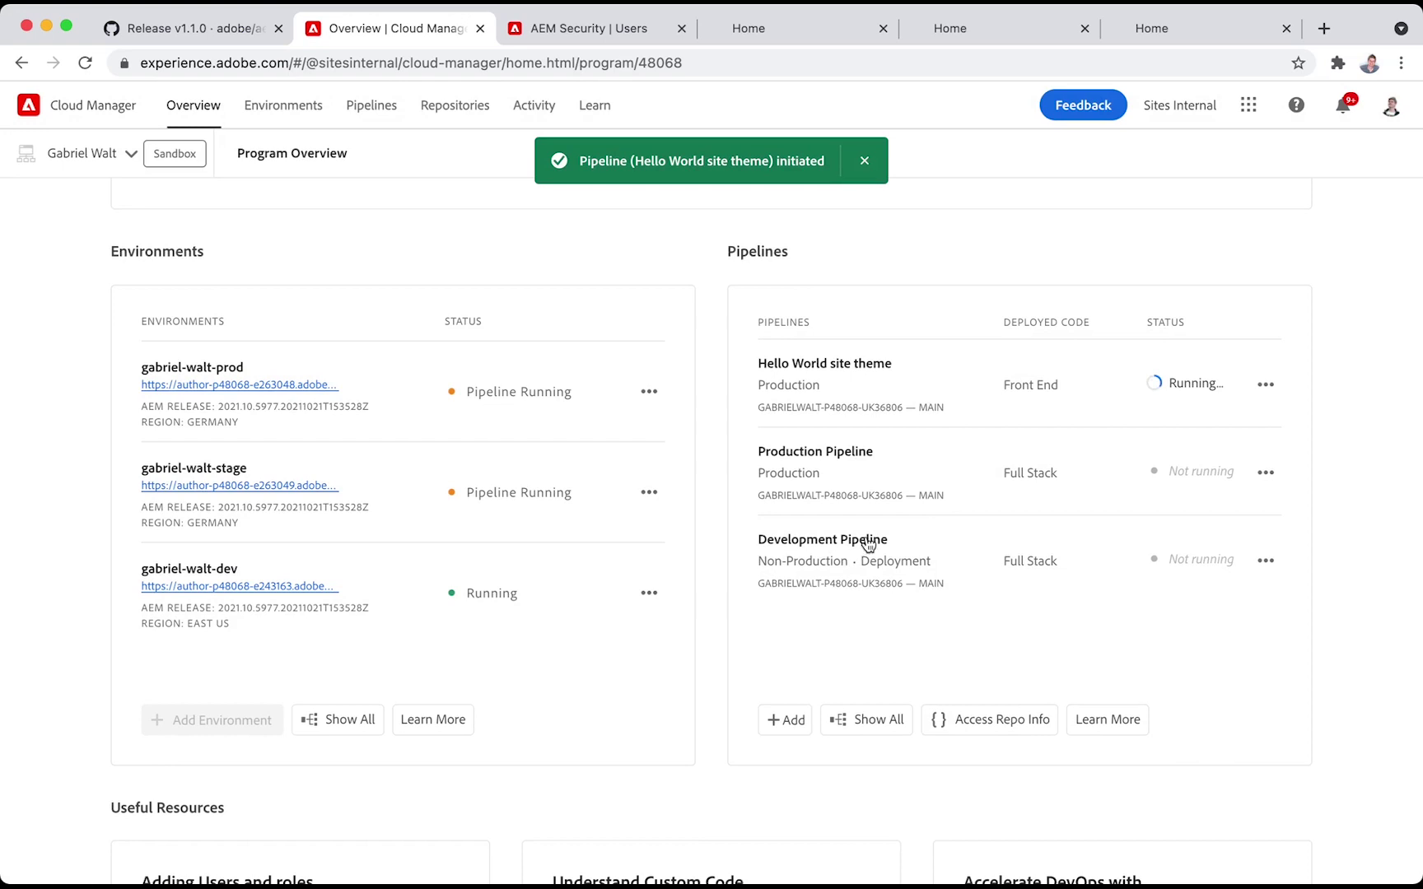
# Follow the execution to completion, then reload the production Home page showing the yellow background
pyautogui.click(1266, 385)
pyautogui.click(1210, 459)
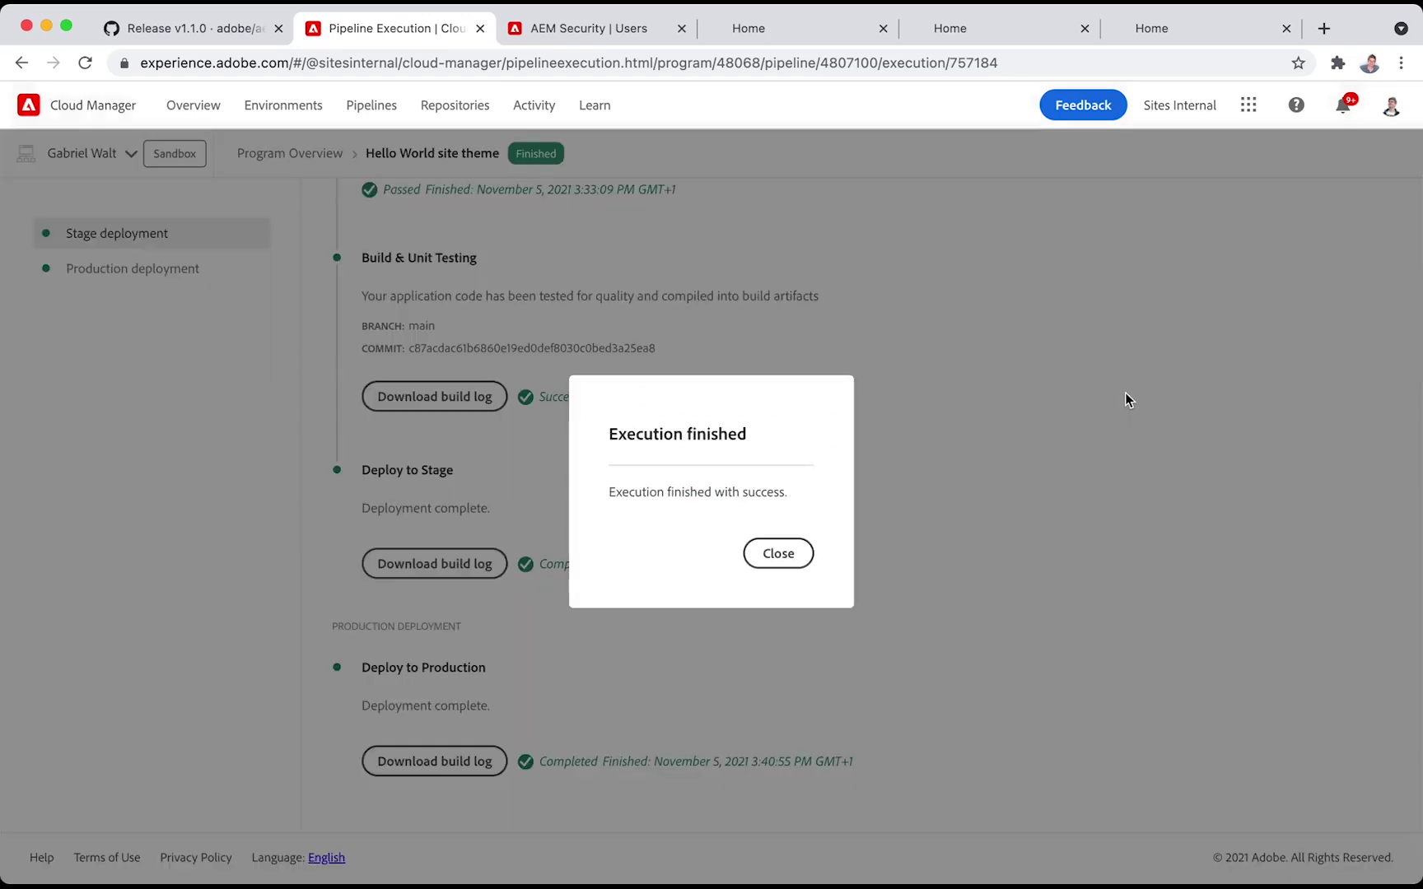
pyautogui.click(789, 555)
pyautogui.click(970, 28)
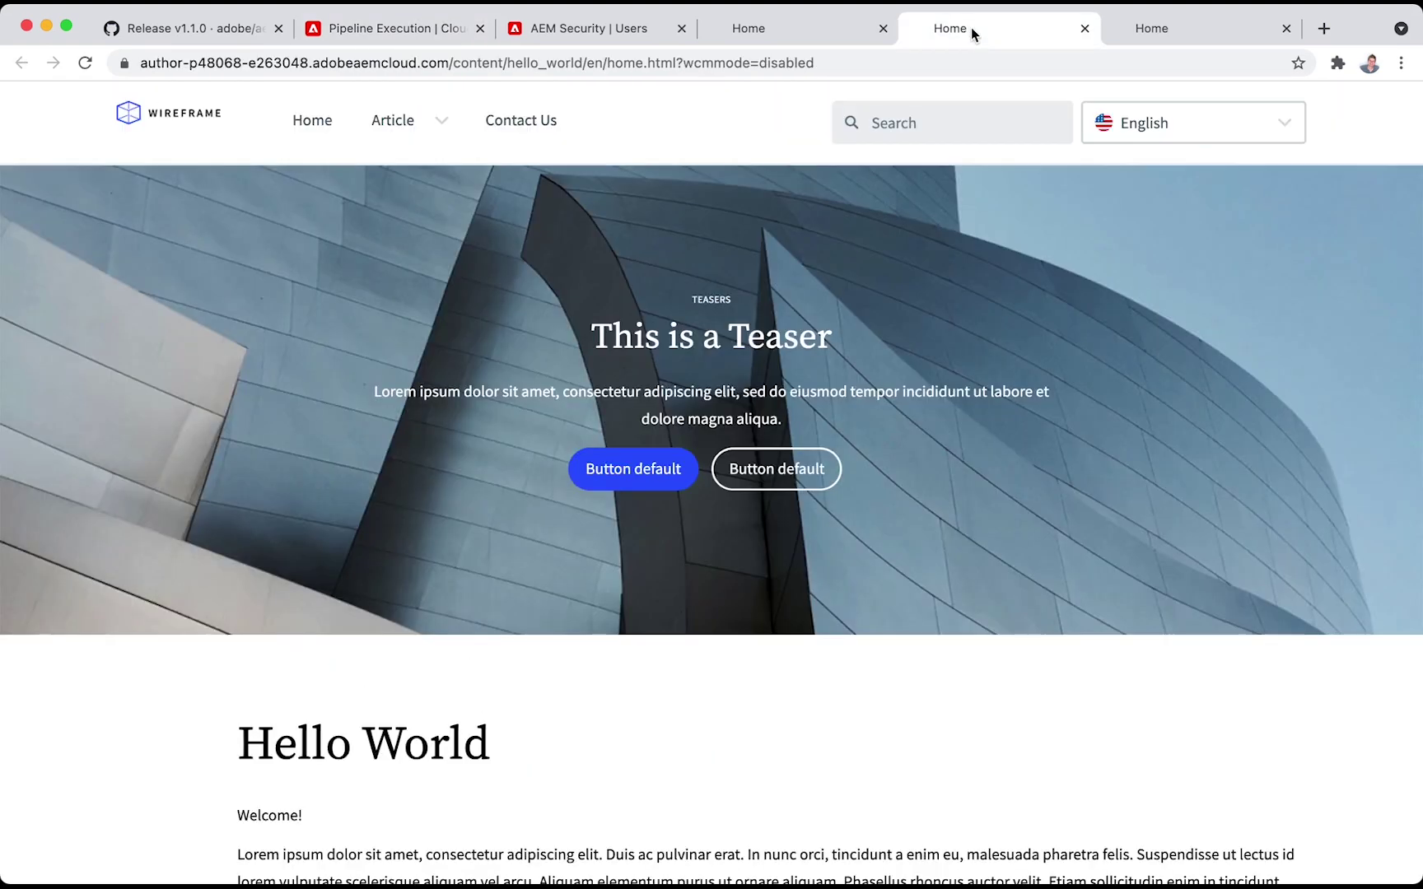
pyautogui.press('super+r')
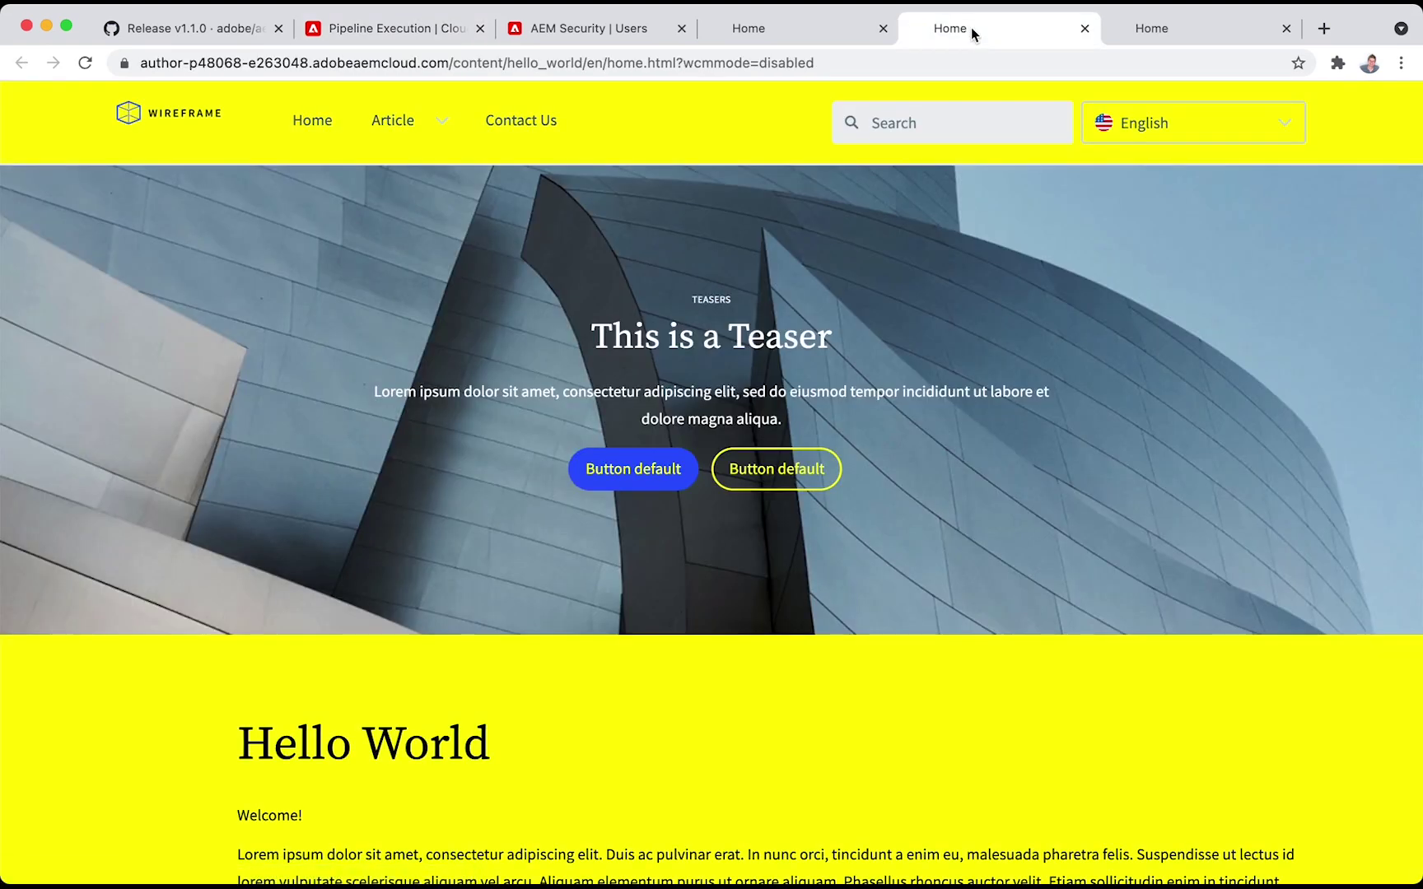